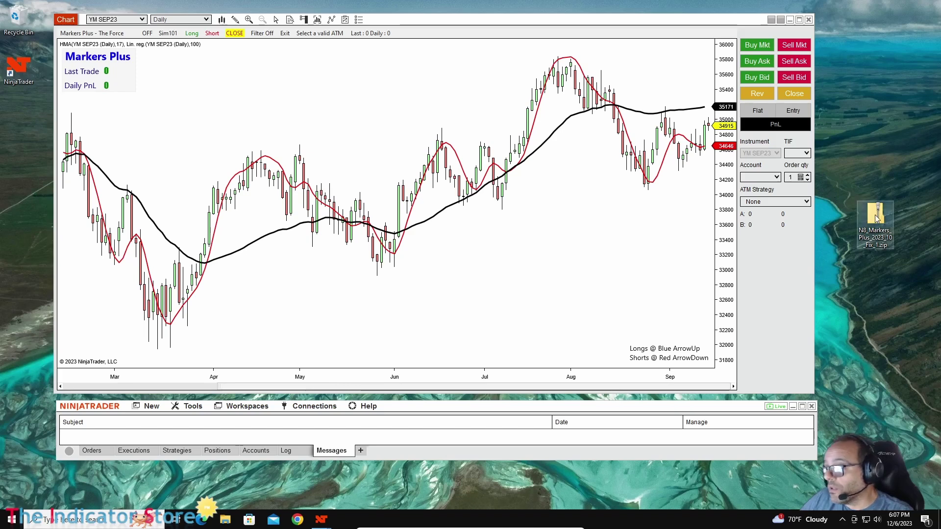
Try to import a NinjaScript add-on and dismiss the resulting message
drag(876, 218, 881, 192)
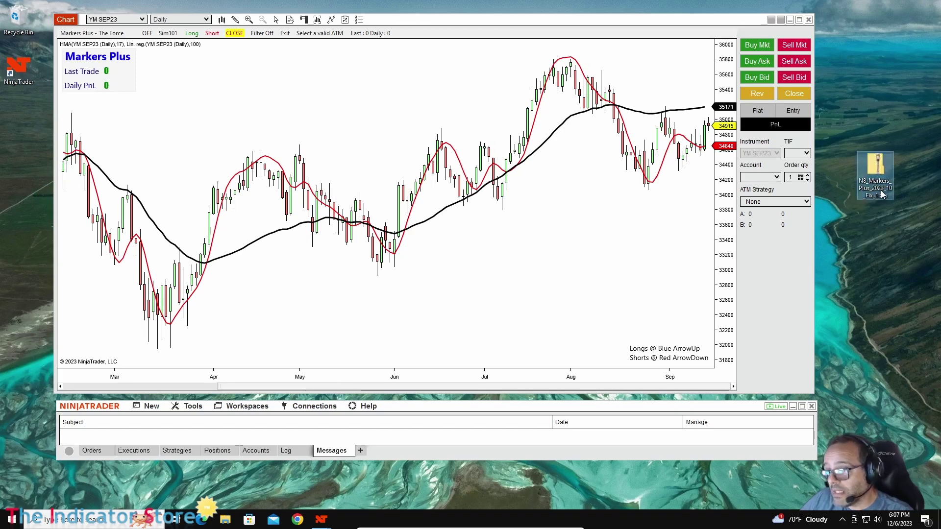
click(192, 407)
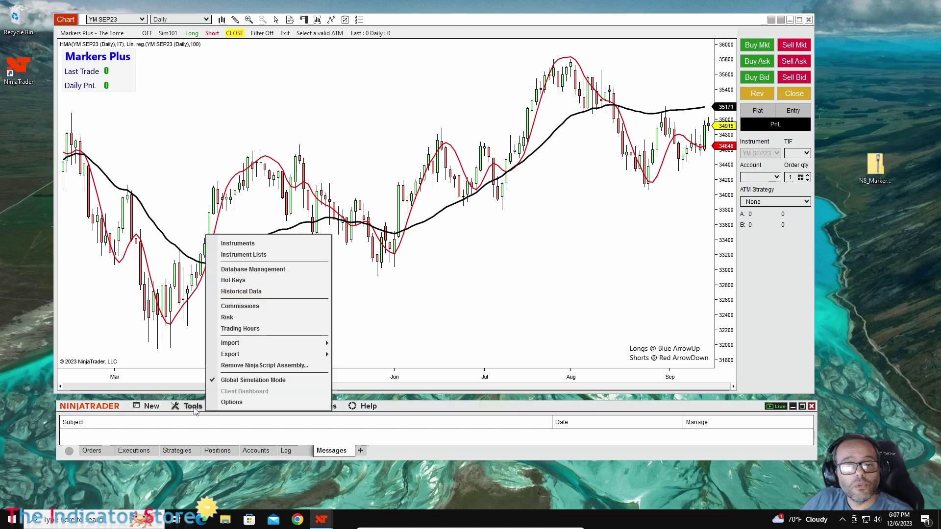
mouse_move(291, 347)
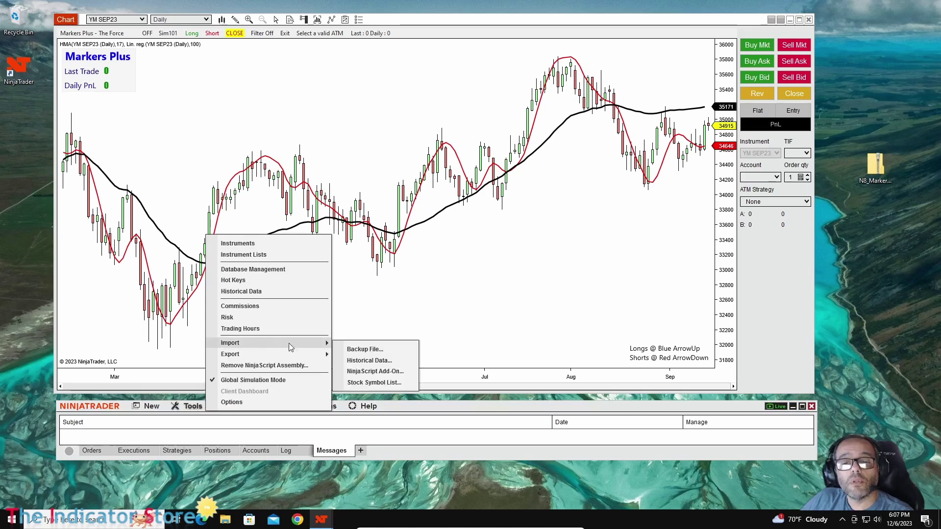
click(379, 371)
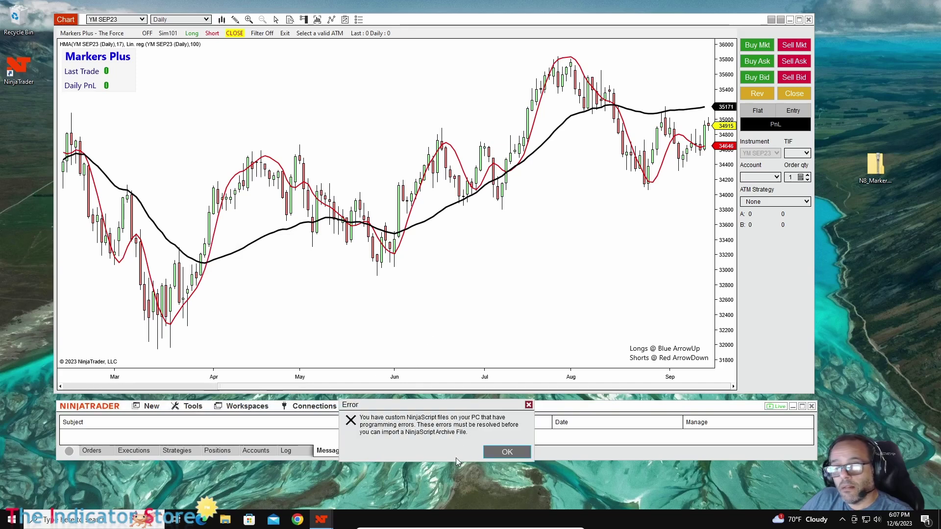
drag(455, 411, 551, 238)
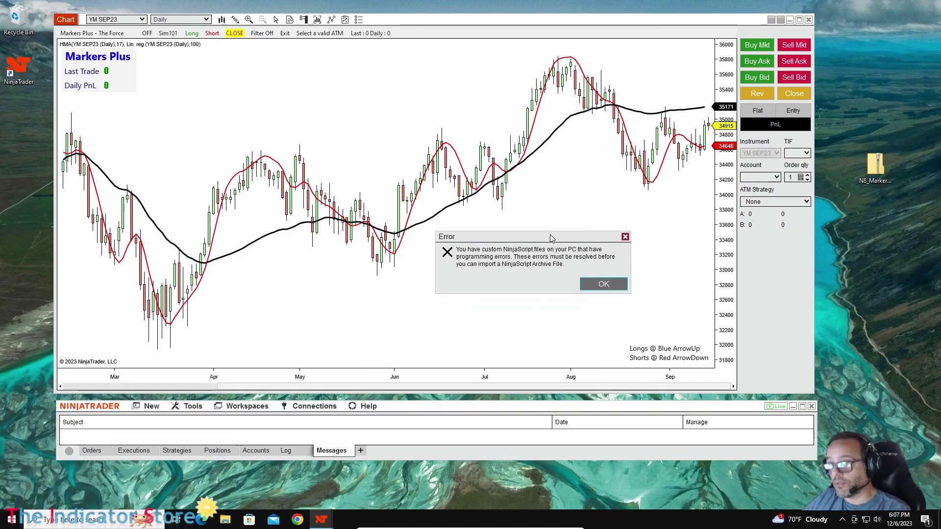
click(603, 285)
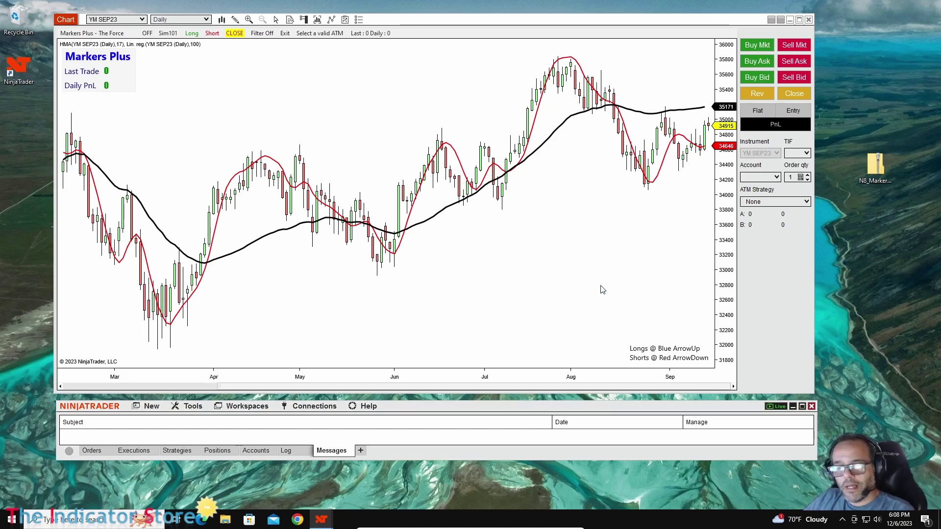
Open a new NinjaScript Editor window and reposition it over the chart
click(151, 407)
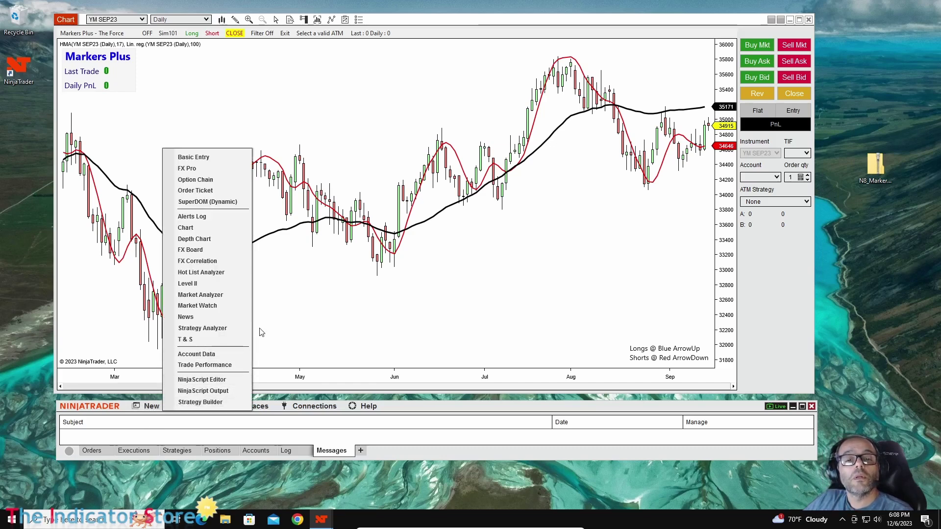
click(223, 384)
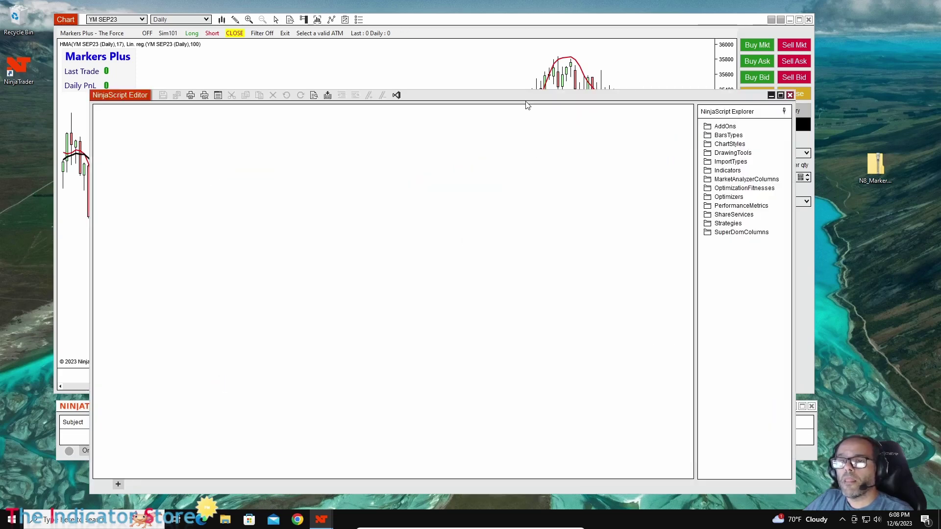
drag(521, 102, 564, 78)
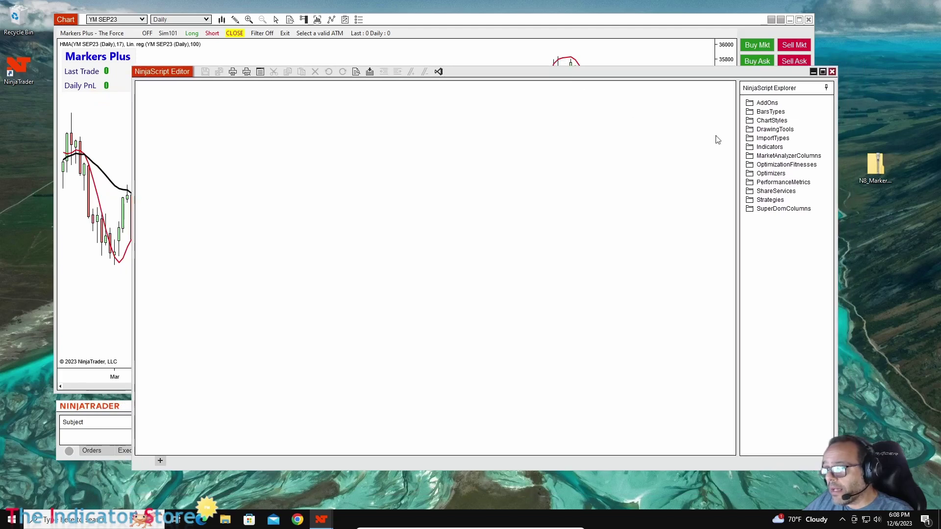
Look into the BarsTypes and Indicators folders in the NinjaScript Explorer and collapse them again
double_click(758, 148)
double_click(769, 112)
double_click(770, 112)
click(767, 149)
double_click(767, 149)
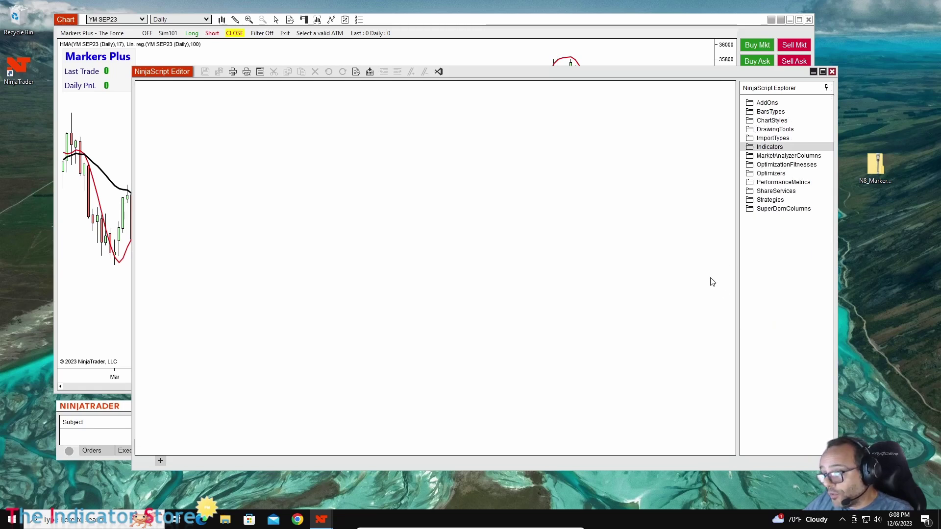
Compile the NinjaScript files and widen the Error column to read which file causes the errors
right_click(354, 160)
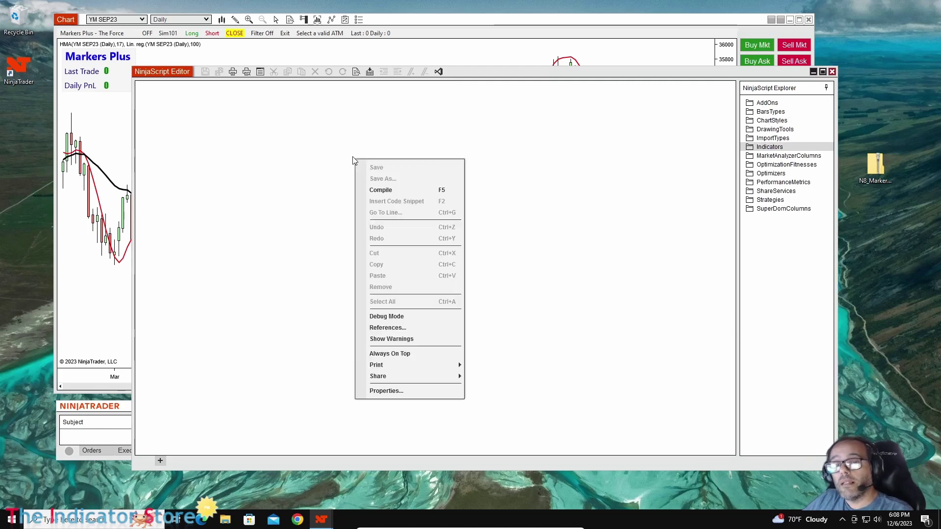
click(381, 193)
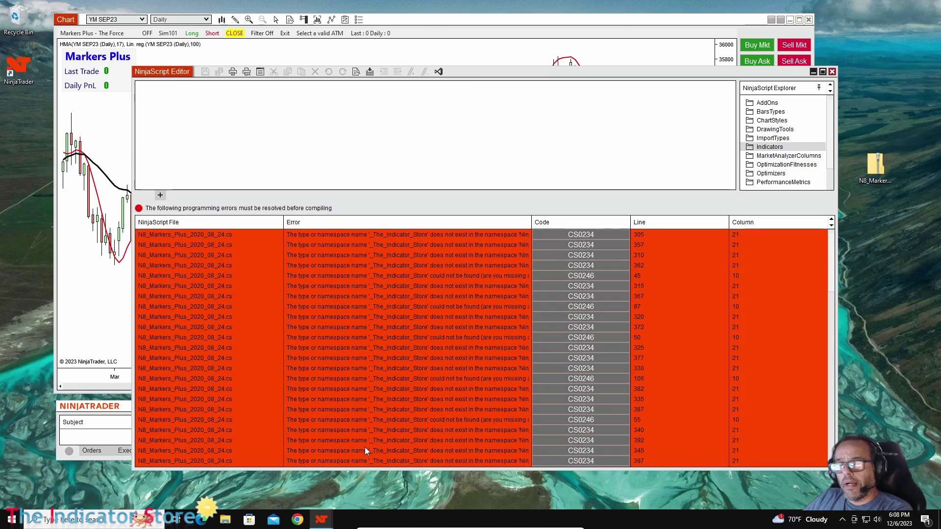
click(225, 306)
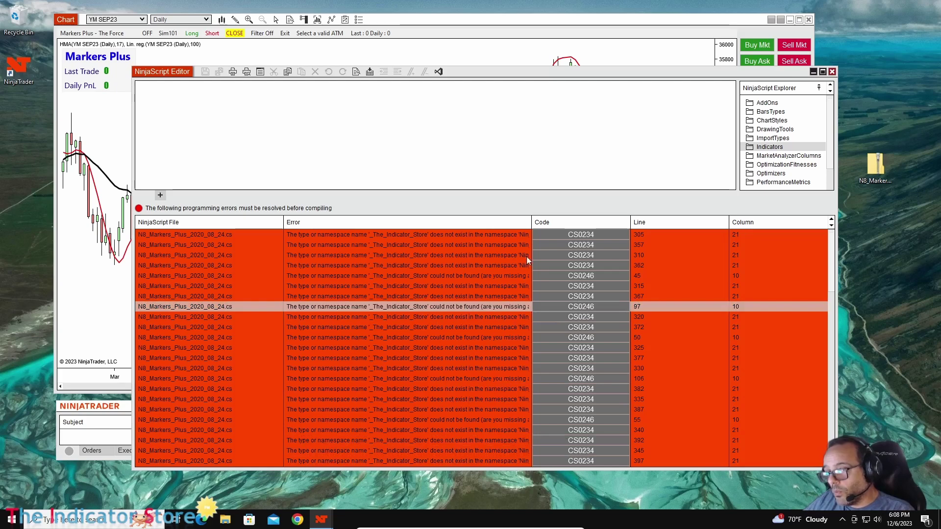
drag(531, 220, 644, 223)
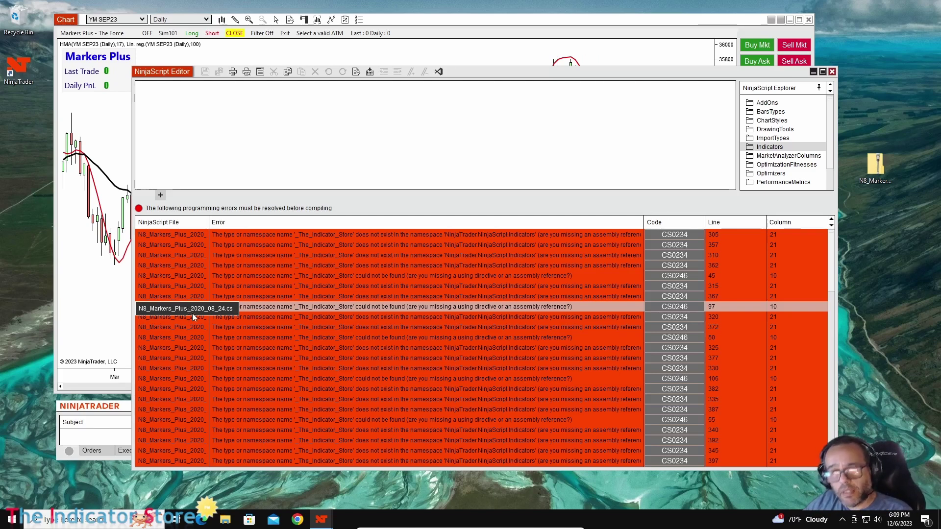
click(122, 118)
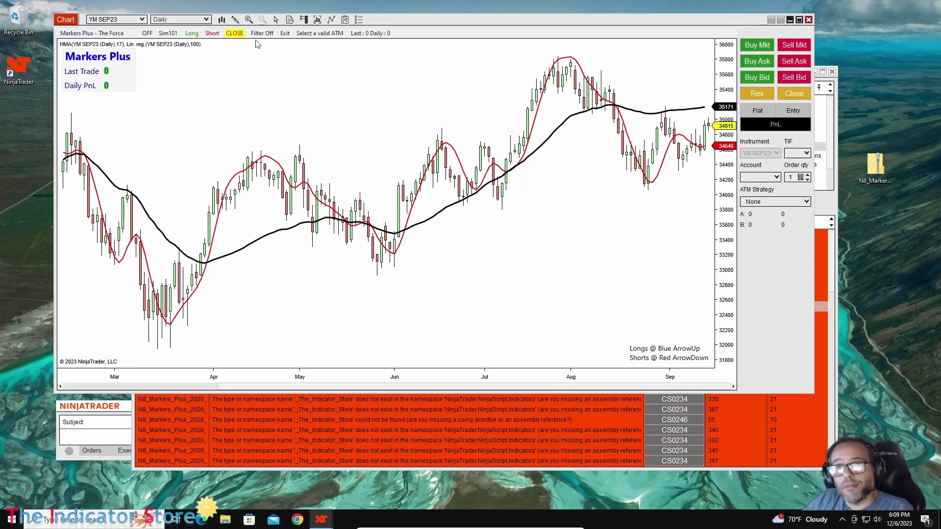
click(348, 440)
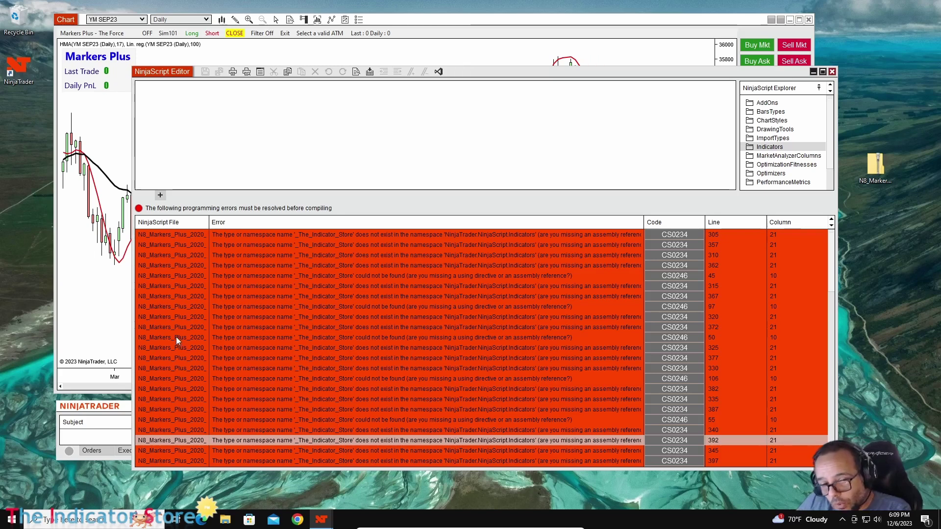
Try to remove a NinjaScript assembly and dismiss the resulting message
click(122, 407)
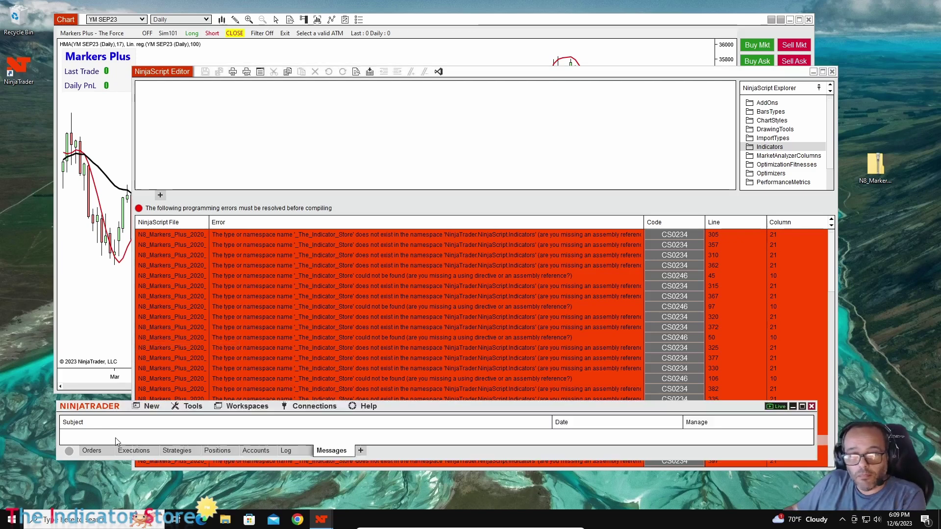
click(193, 407)
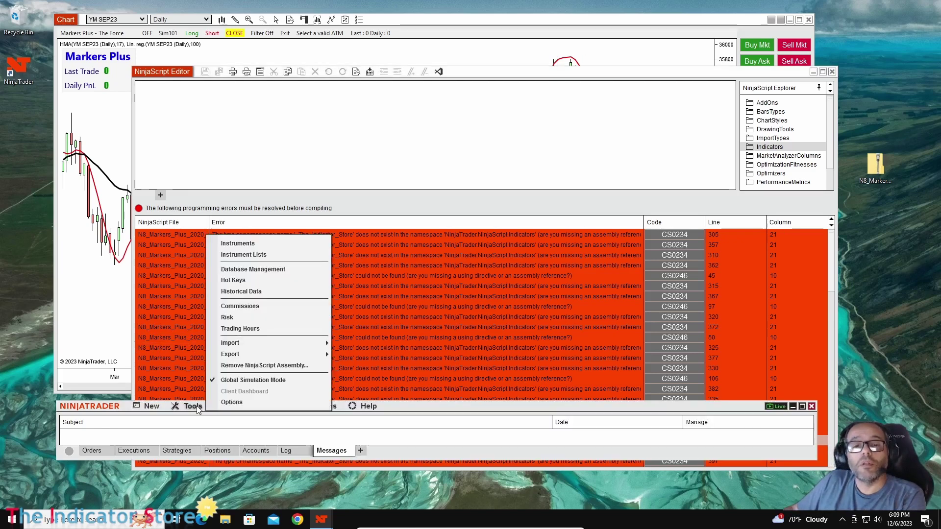
click(251, 366)
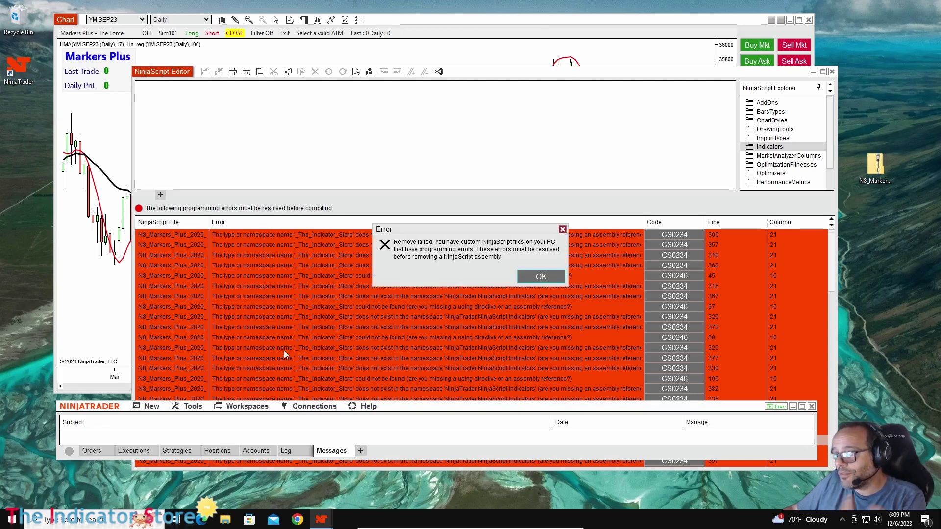
click(541, 277)
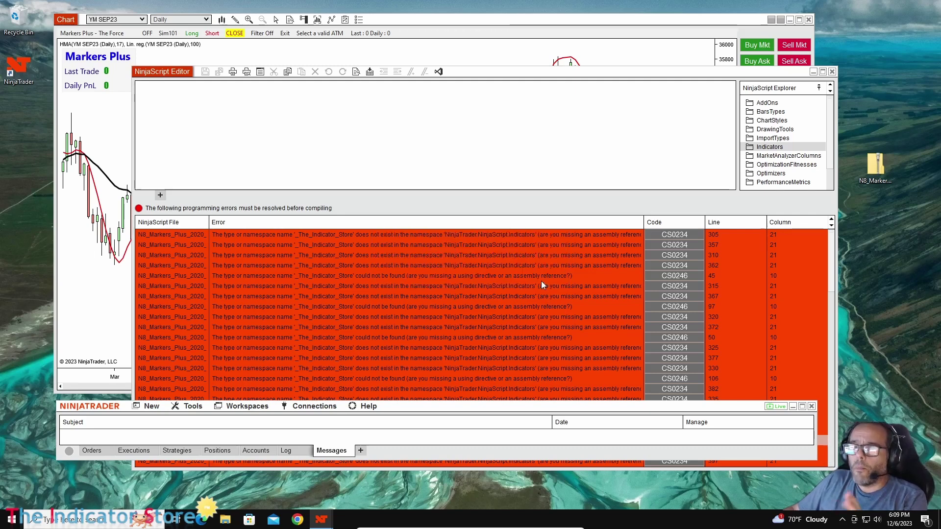
Shrink the compile error list and browse in File Explorer to the Documents\NinjaTrader 8\bin\Custom folder
drag(561, 204, 576, 384)
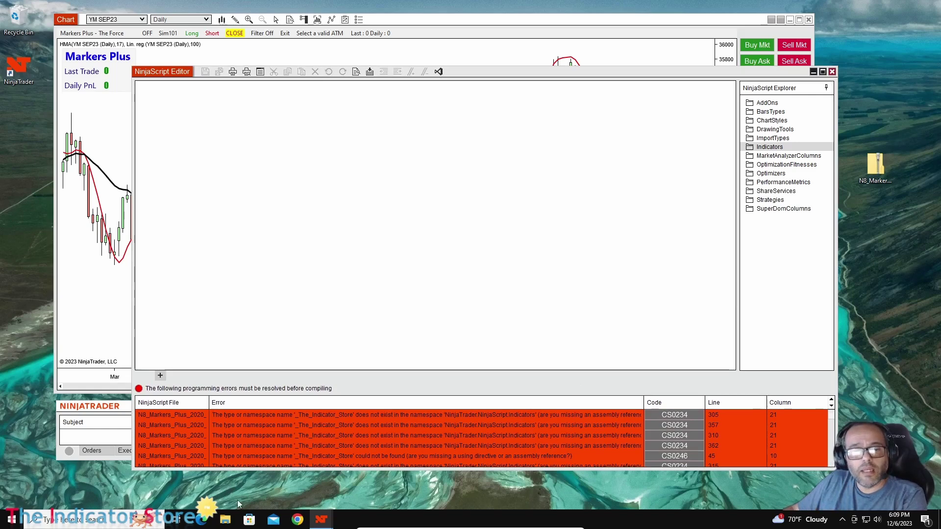
click(225, 520)
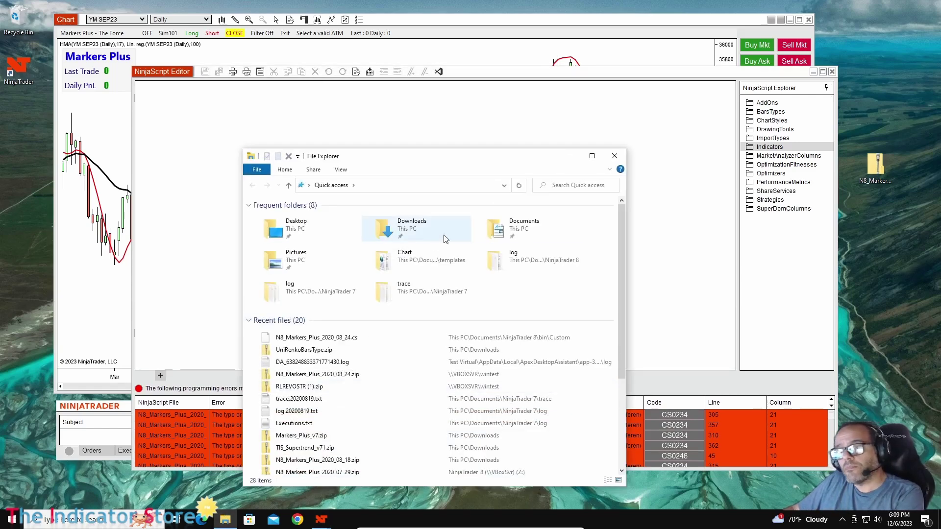
double_click(513, 231)
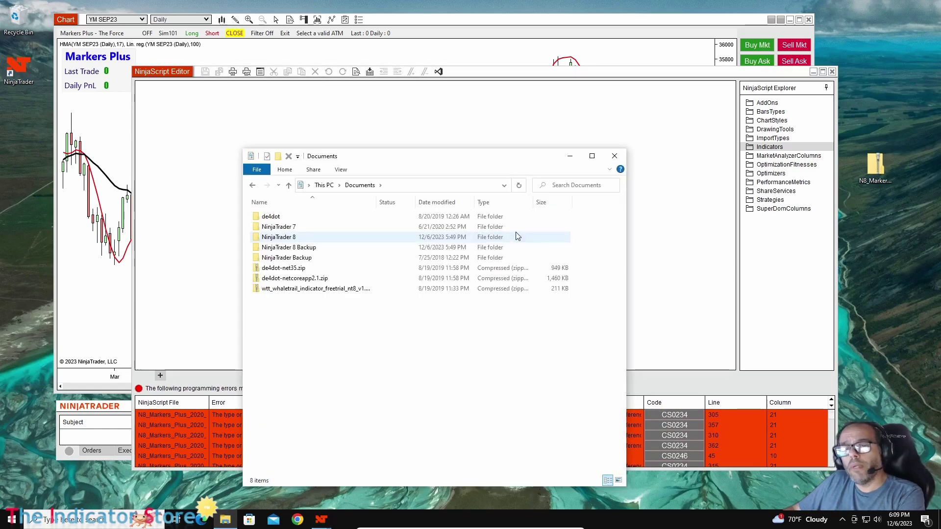
double_click(293, 237)
double_click(270, 228)
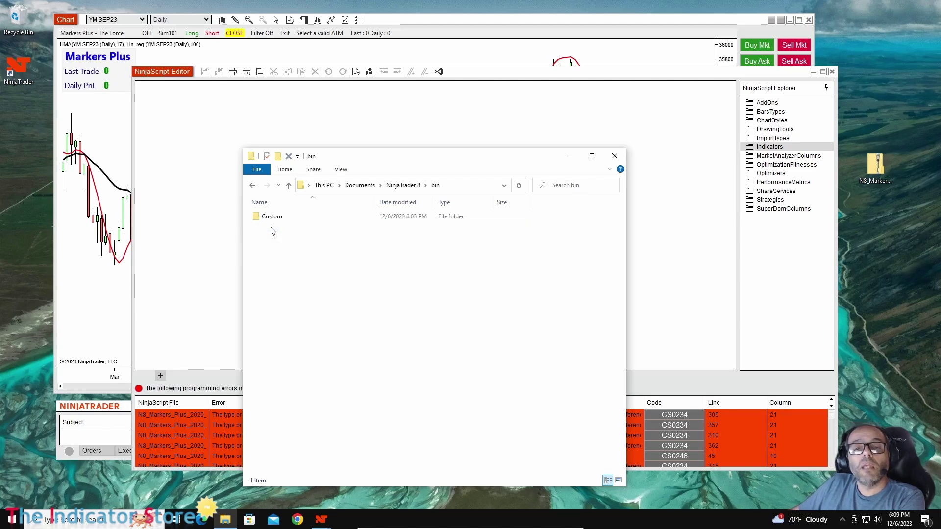
double_click(272, 218)
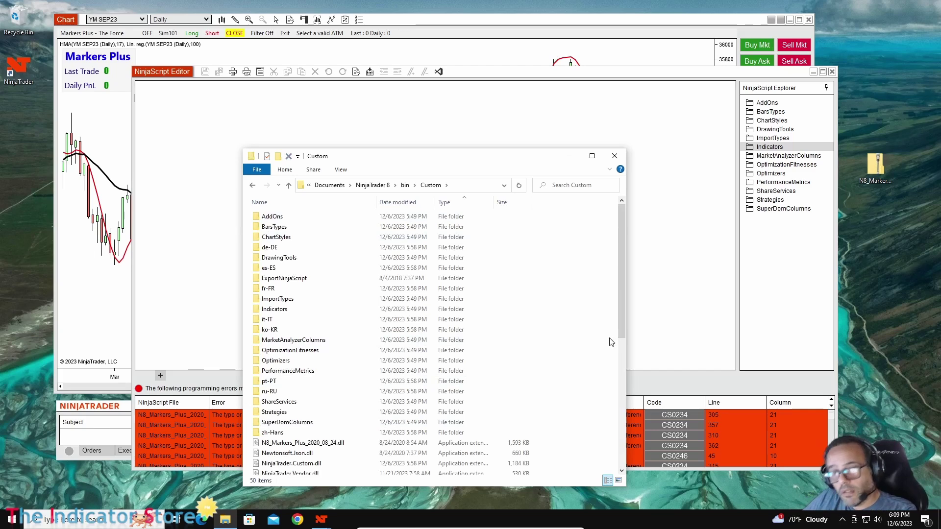
Sort the Custom folder by name and try to delete N8_Markers_Plus_2020_08_24.dll, cancelling the file-in-use prompt
drag(622, 323, 619, 381)
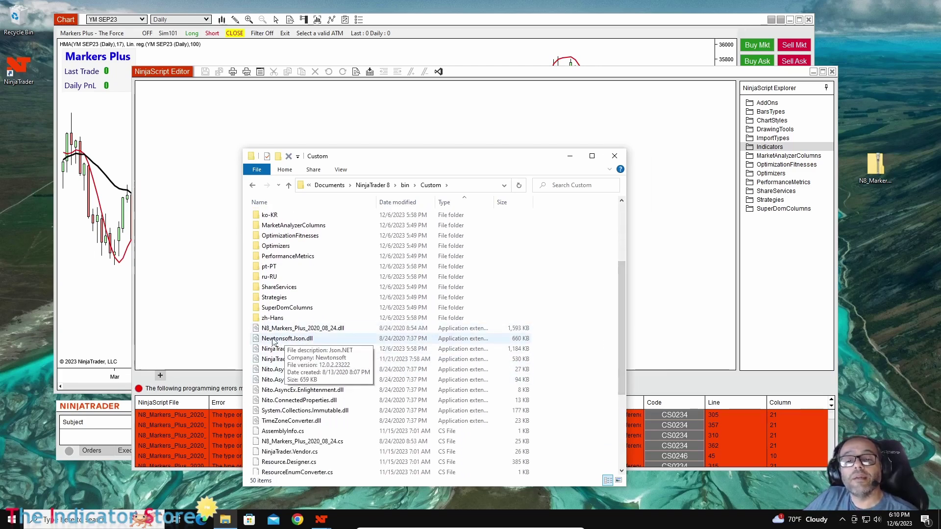
click(279, 203)
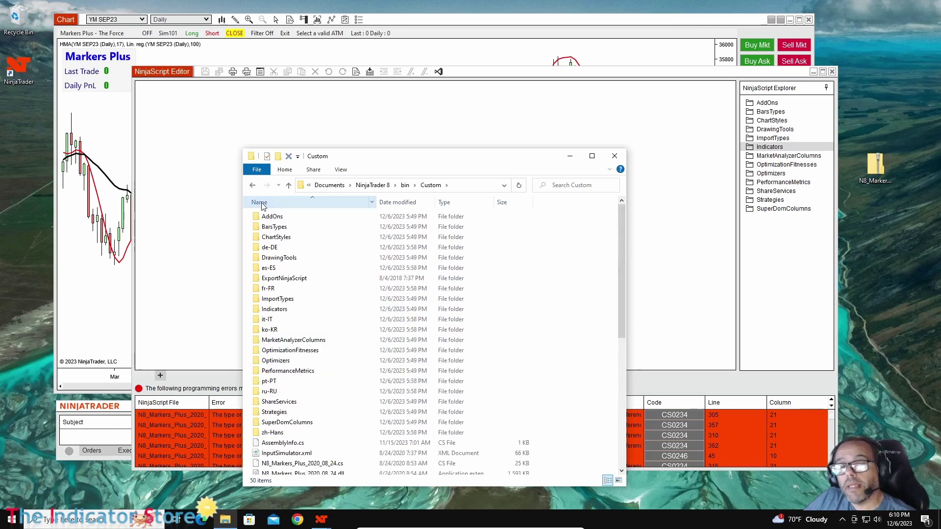
scroll(608, 282, down, 6)
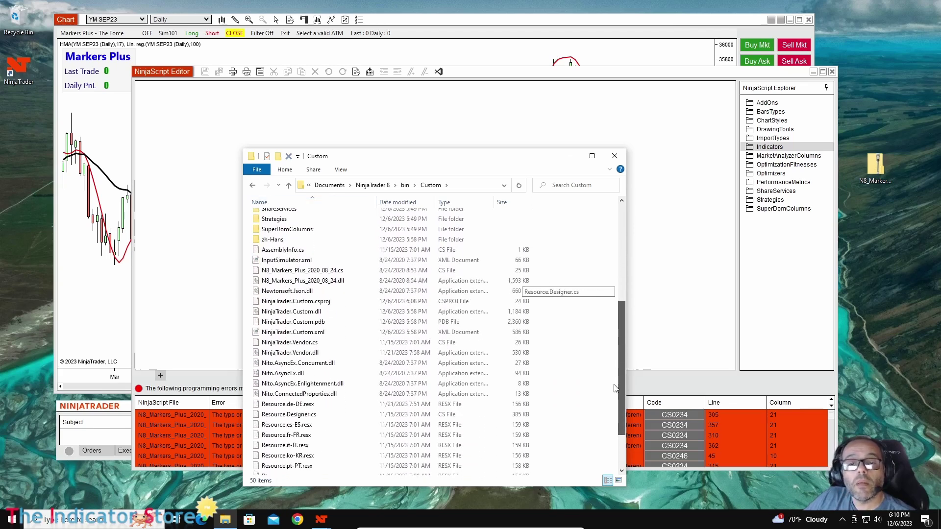
click(286, 270)
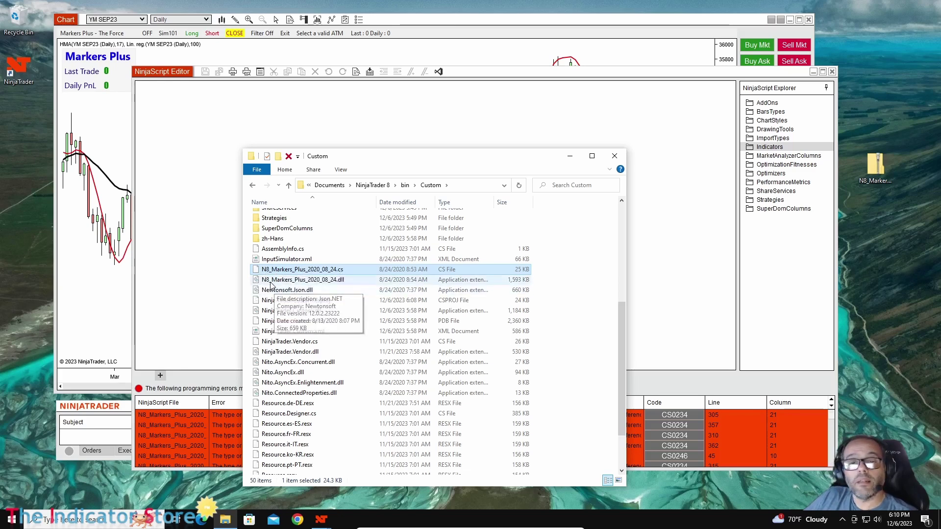
click(343, 280)
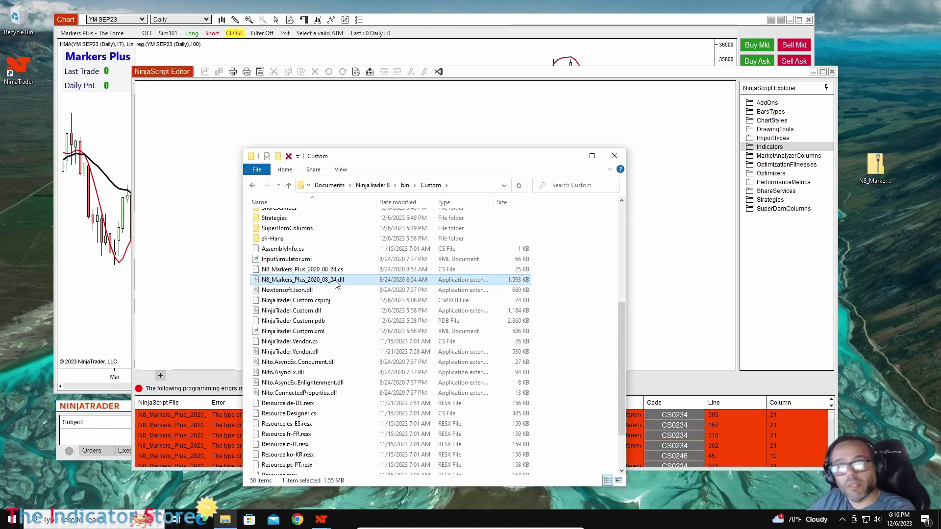
key(Delete)
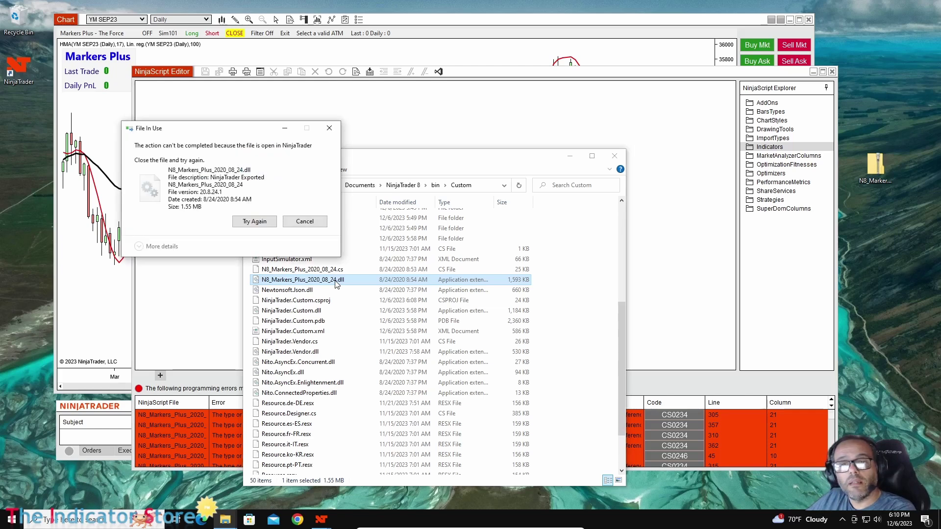
click(305, 221)
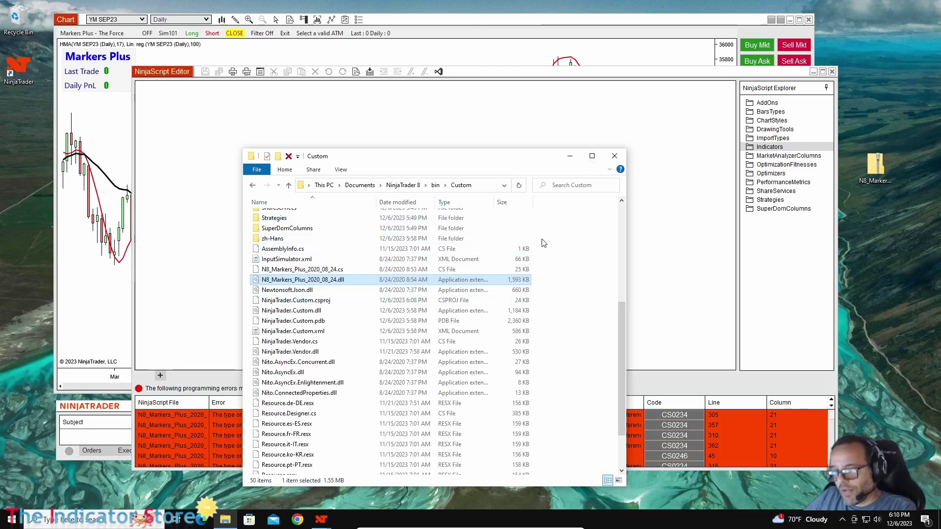
Close File Explorer and remove the N8_Markers_Plus_2020_08_24.dll entry from the NinjaScript Editor's references
click(614, 156)
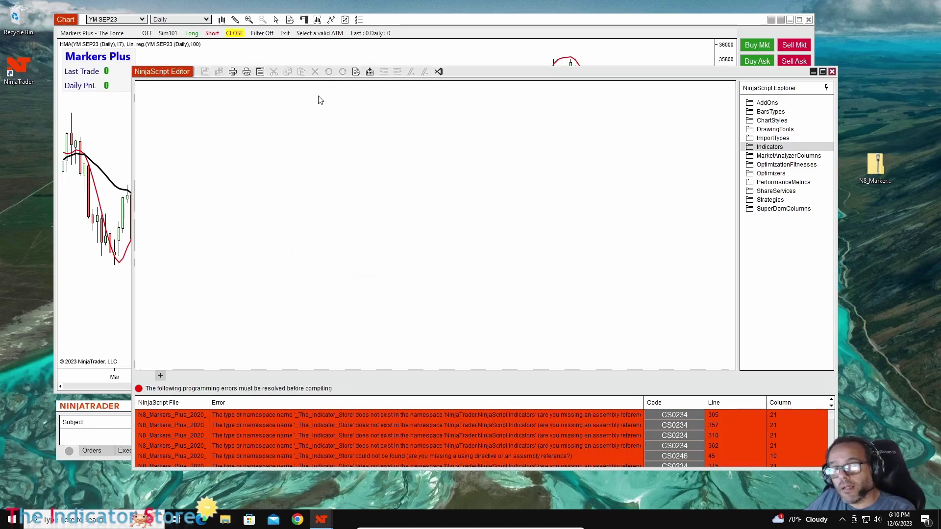
right_click(380, 159)
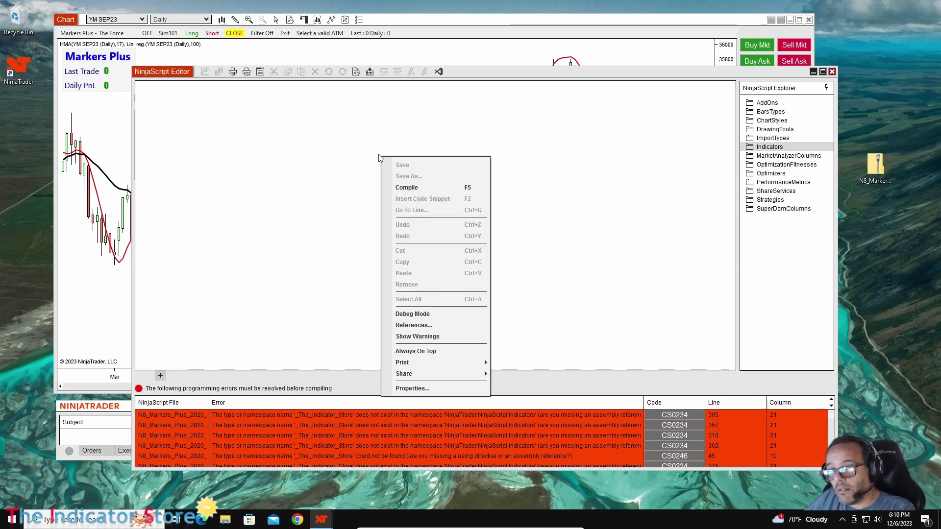
click(413, 326)
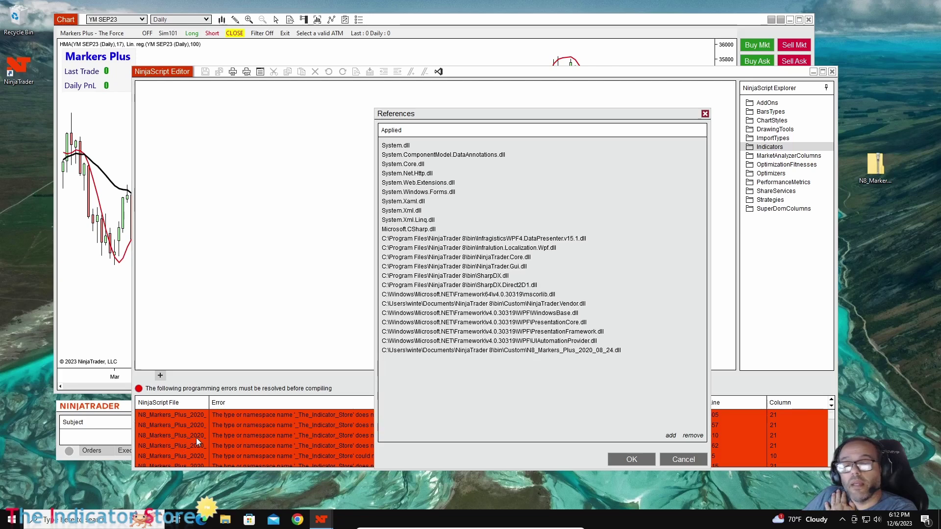
click(602, 351)
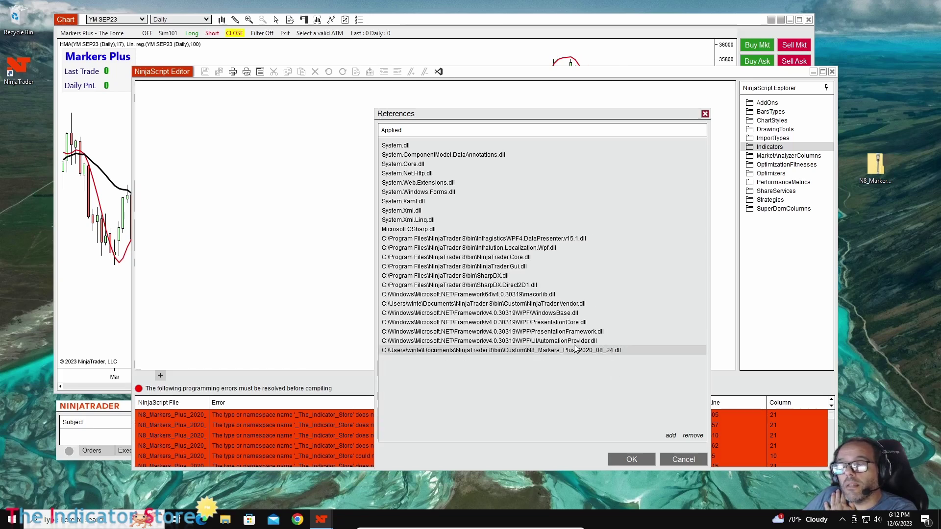
click(692, 437)
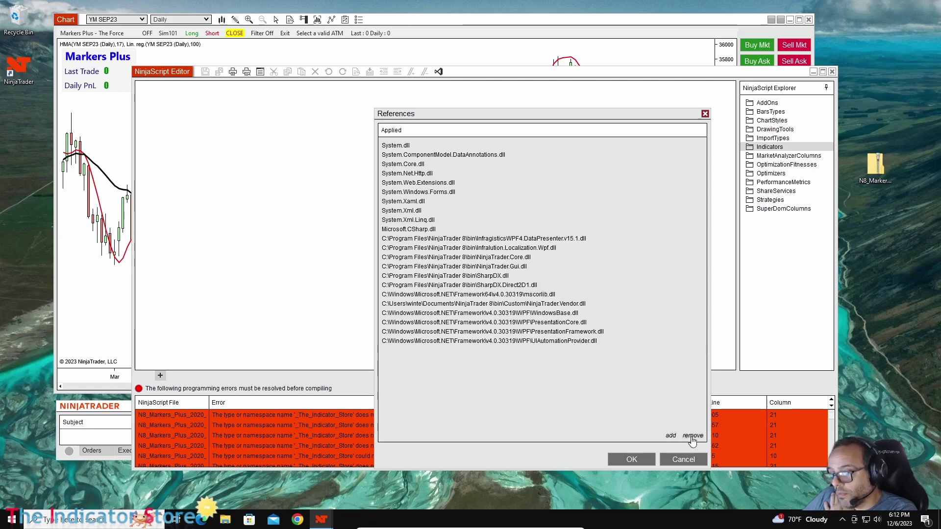
click(633, 460)
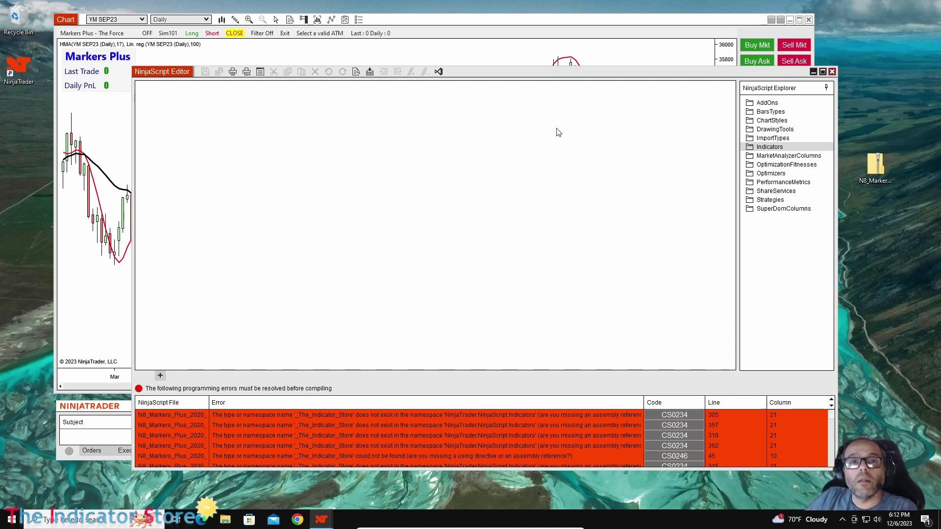
Shut down NinjaTrader completely from its Control Center so the old add-on files are released
click(92, 412)
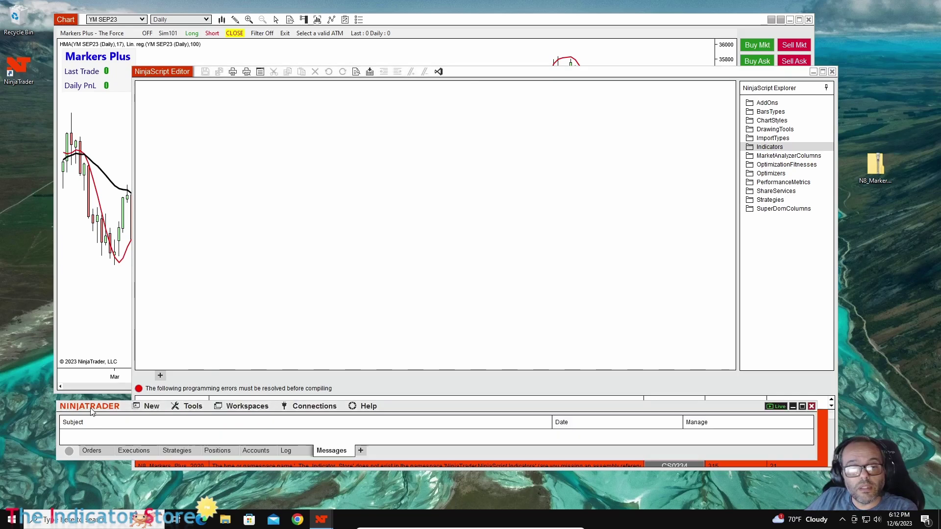
click(811, 407)
click(401, 448)
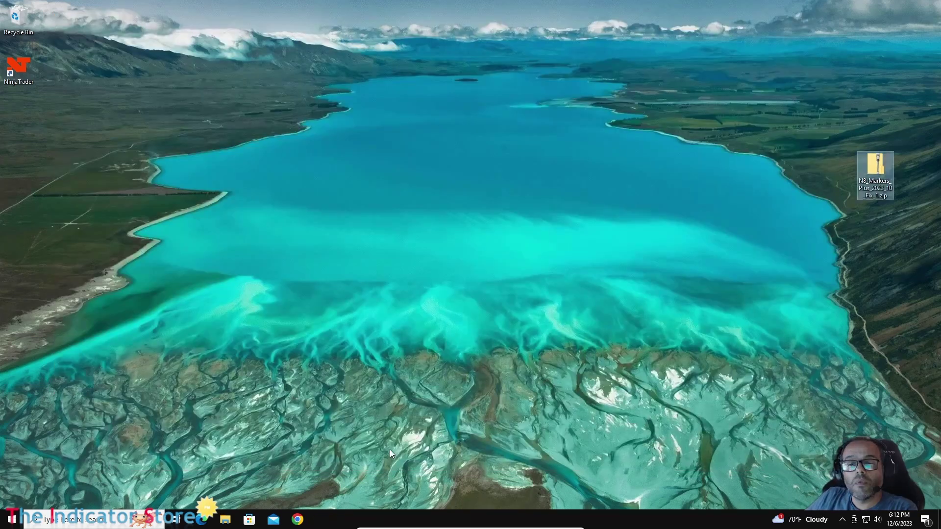
Browse in File Explorer to the Documents\NinjaTrader 8\bin\Custom folder
click(225, 519)
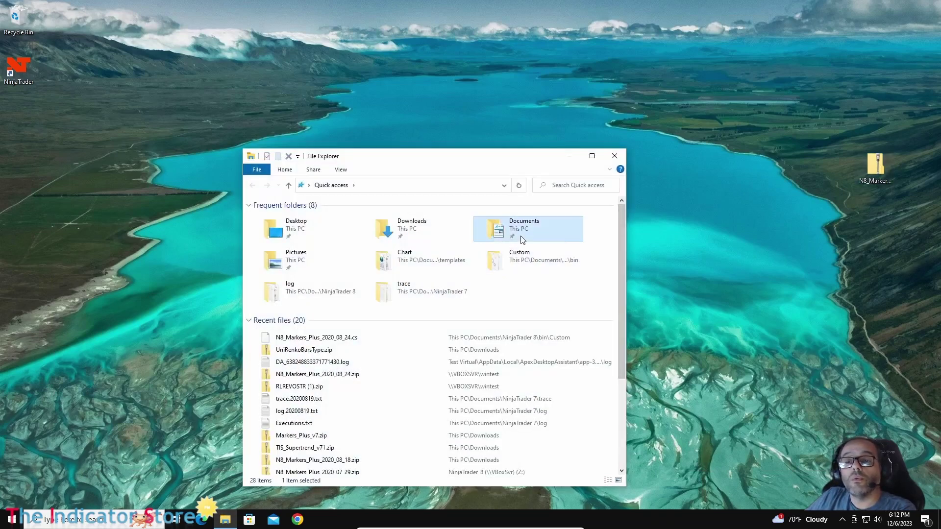
double_click(521, 240)
double_click(283, 238)
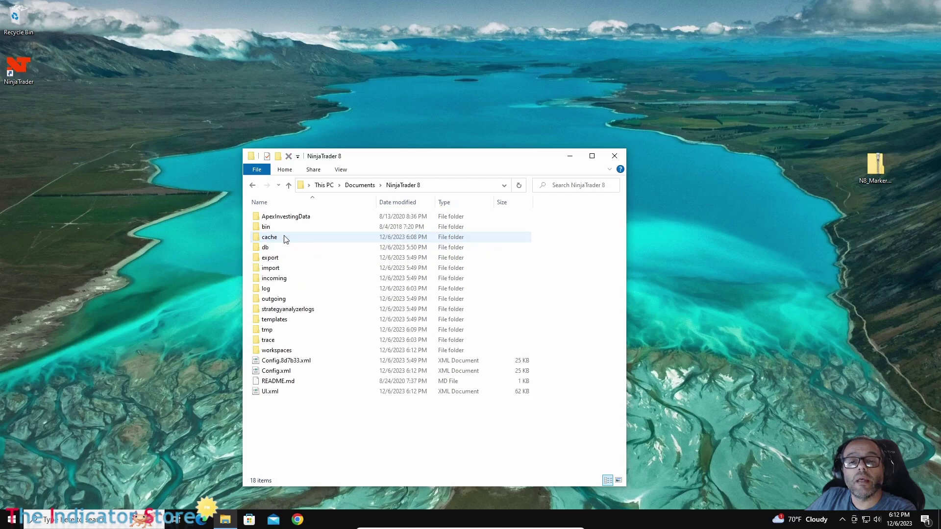
click(286, 228)
double_click(286, 228)
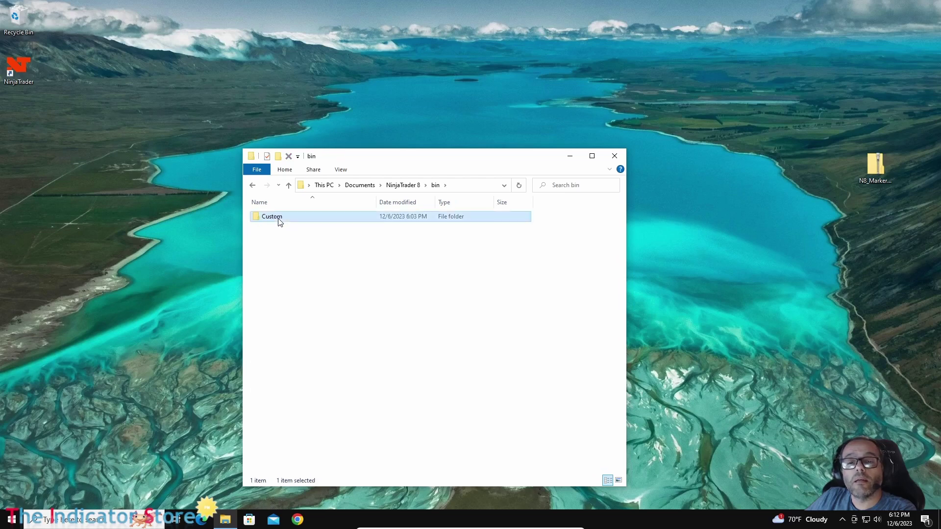
double_click(283, 217)
Delete N8_Markers_Plus_2020_08_24.cs and N8_Markers_Plus_2020_08_24.dll from the Custom folder
scroll(385, 354, down, 2)
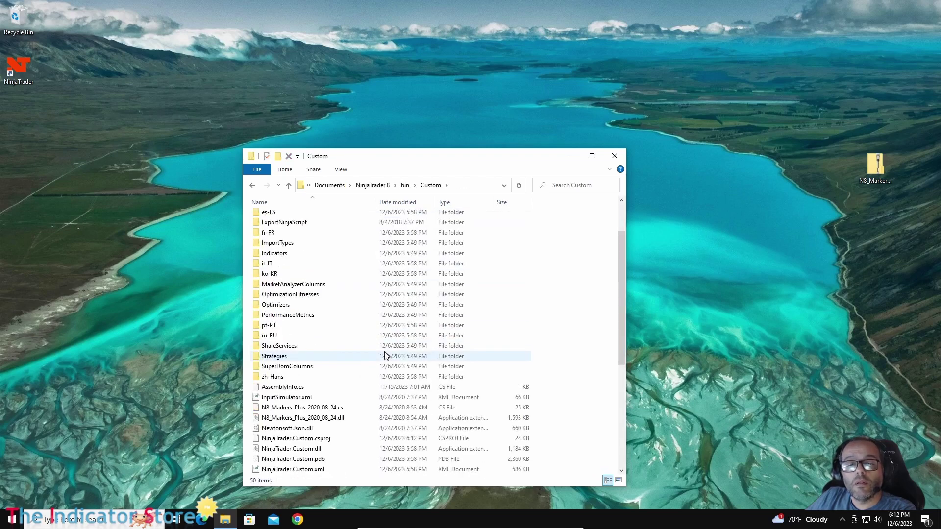
click(341, 409)
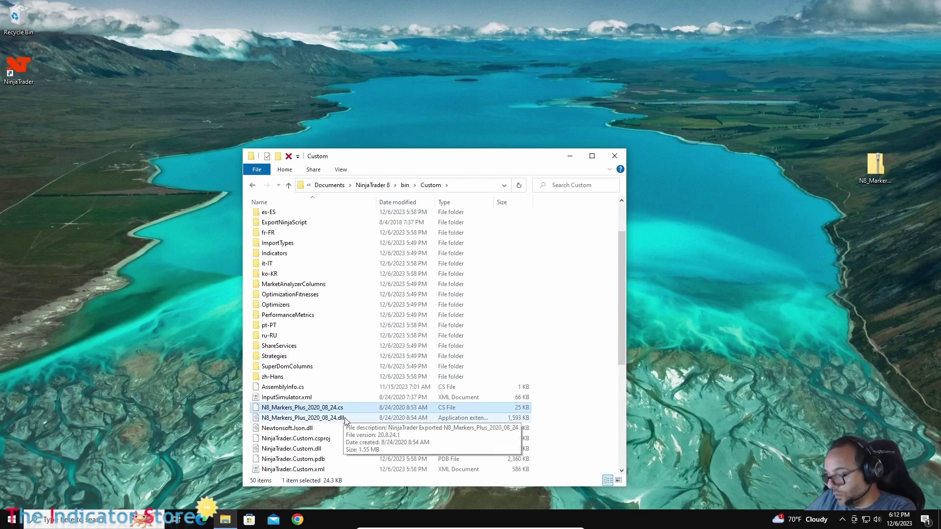
shift+click(345, 418)
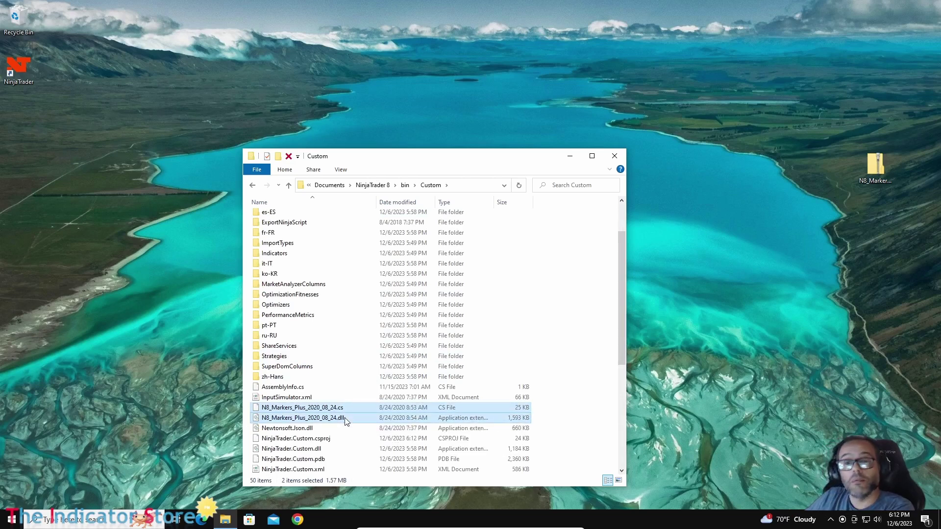
key(Delete)
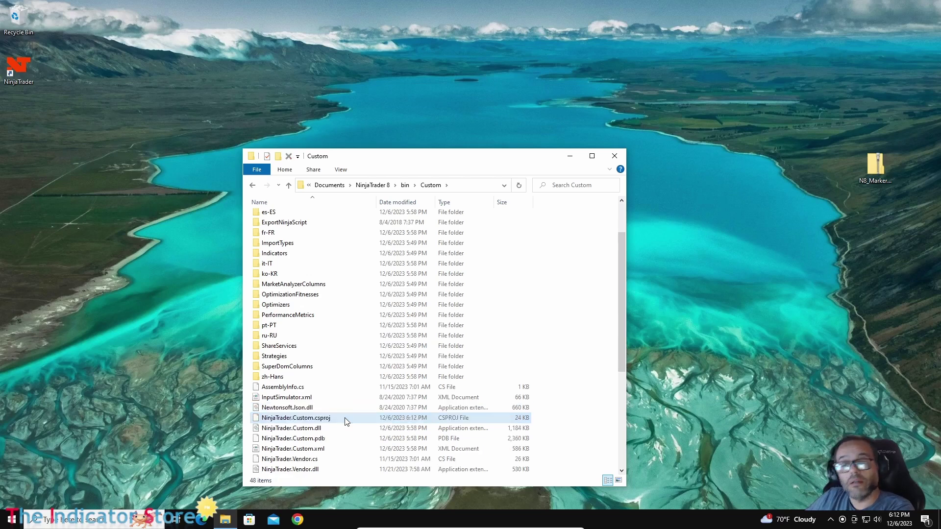
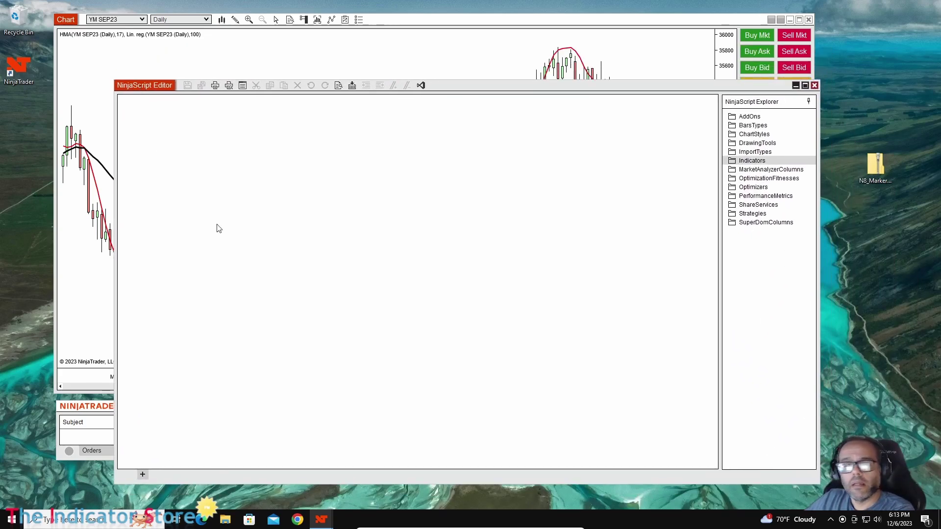
Compile the NinjaScript files in the restarted NinjaTrader and close the NinjaScript Editor
right_click(243, 212)
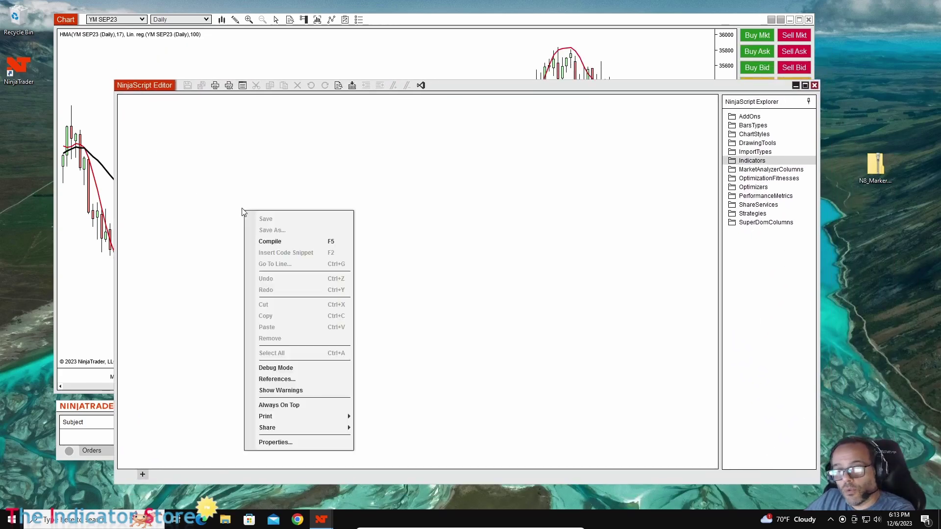
click(274, 242)
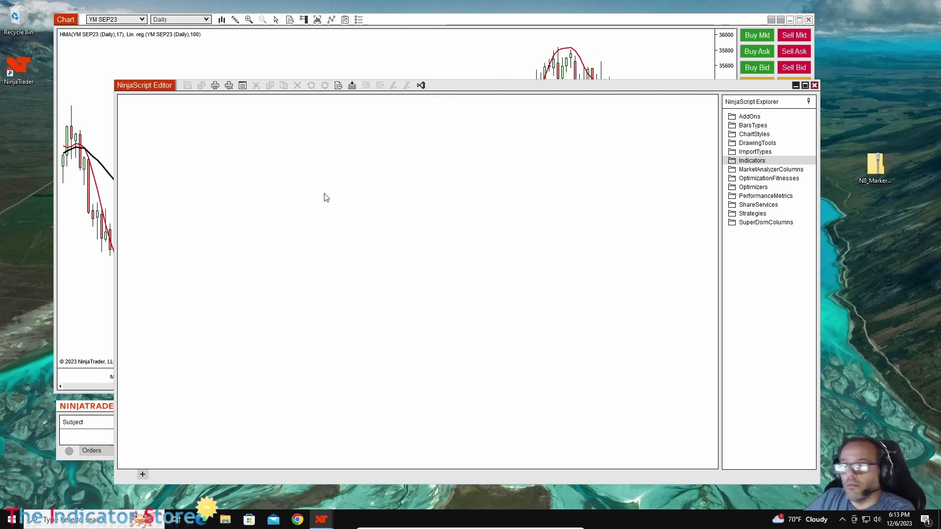
click(814, 85)
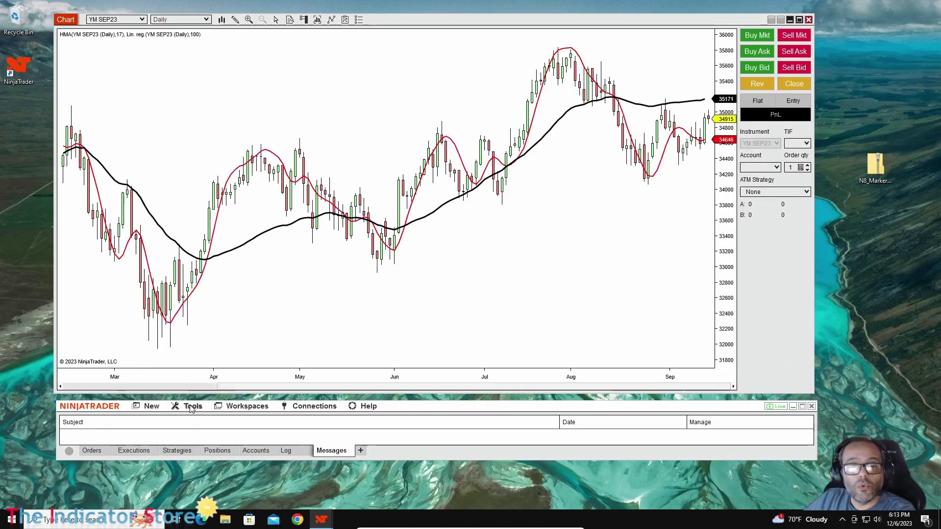
Import the NinjaScript add-on N8_Markers_Plus_2023_10_Fix_1.zip from the Desktop and dismiss the import message
click(876, 169)
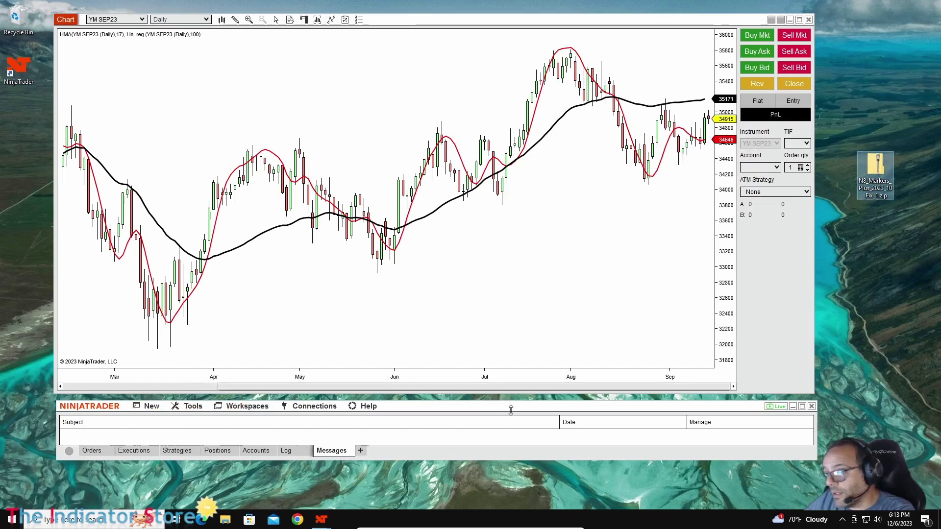
click(191, 406)
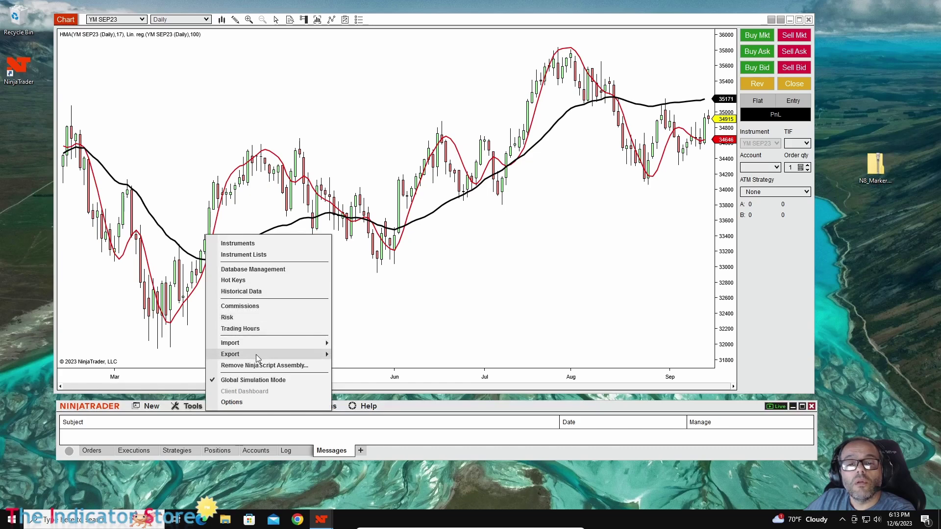
mouse_move(256, 345)
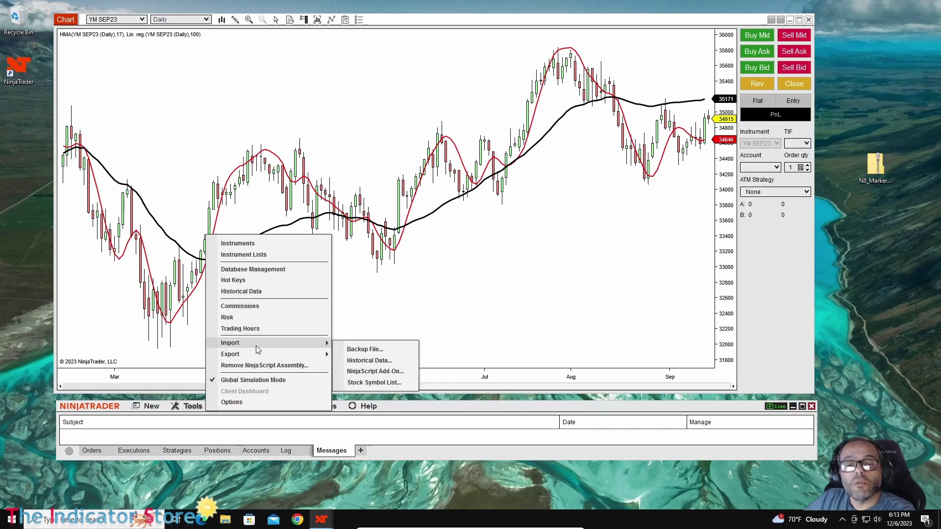
click(377, 374)
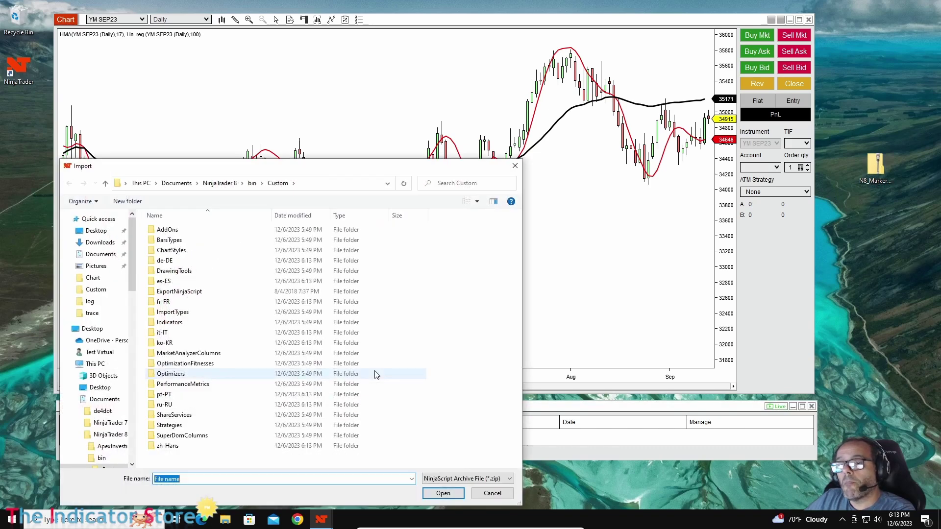
click(95, 230)
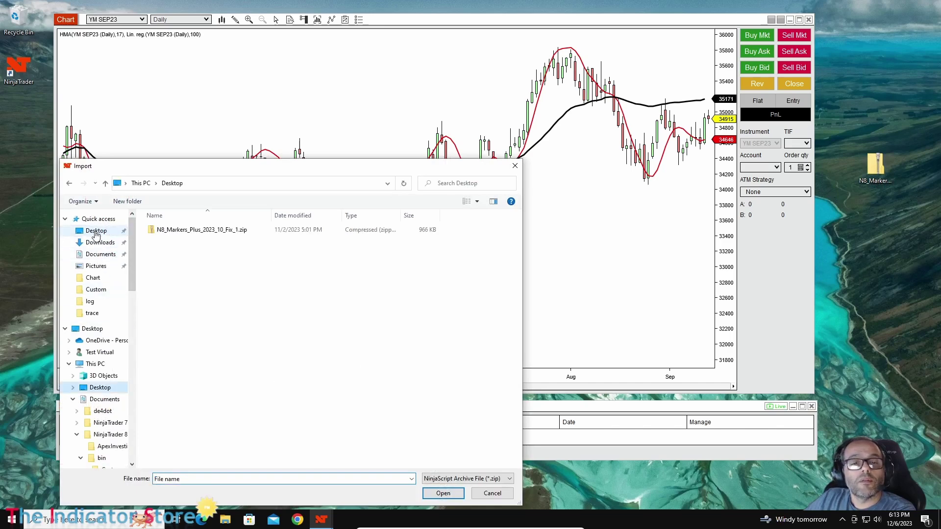
double_click(221, 237)
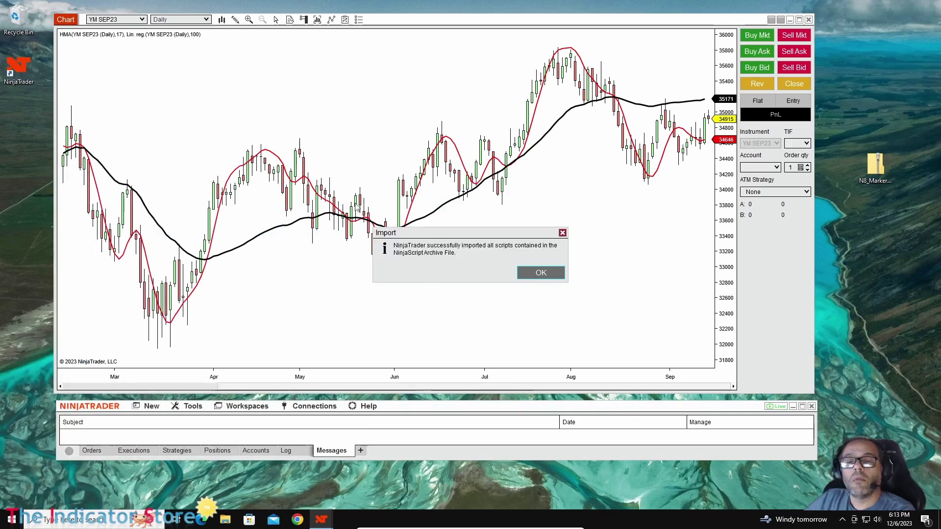
click(545, 273)
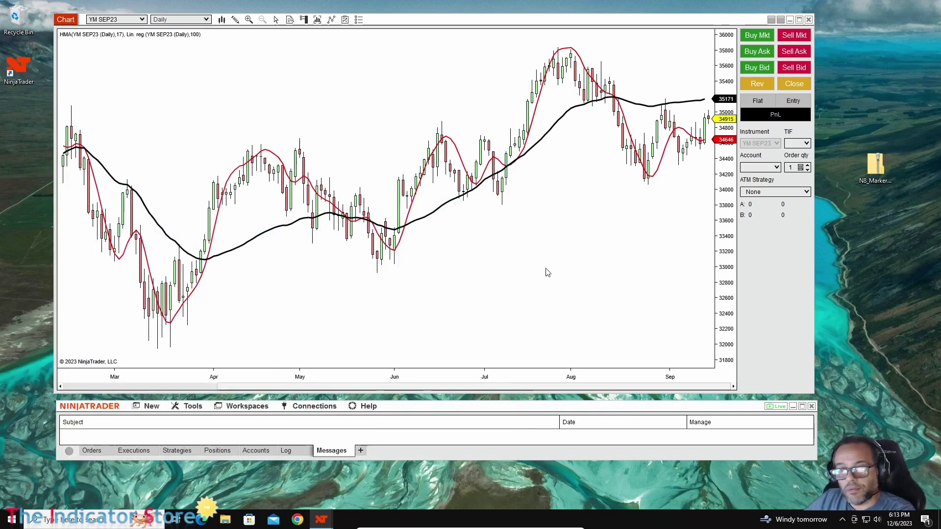
Add the Markers Plus 2023 indicator from the _The_Indicator_Store folder to the YM SEP23 daily chart
right_click(426, 134)
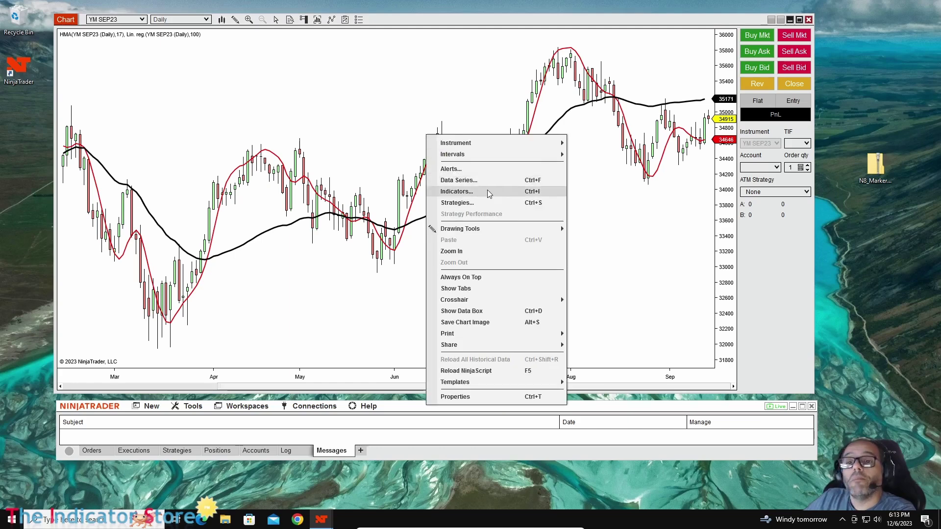
click(487, 191)
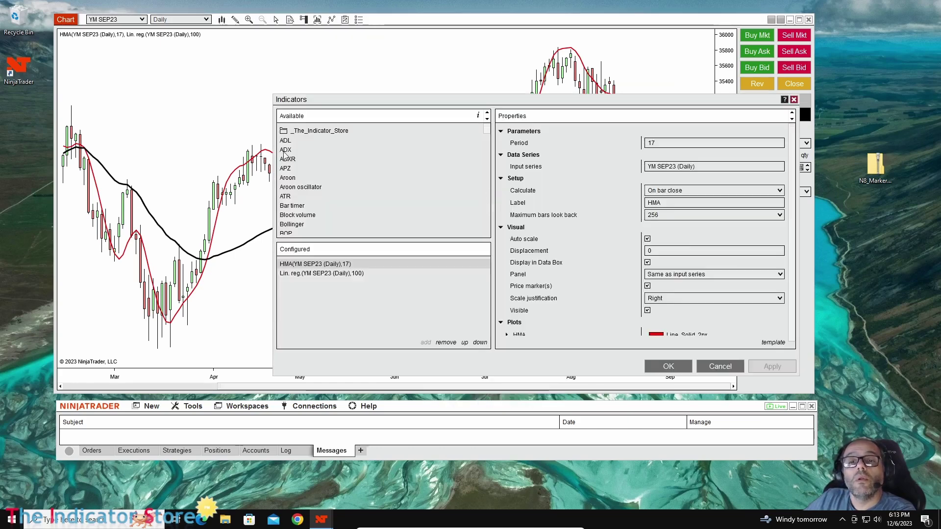
double_click(308, 131)
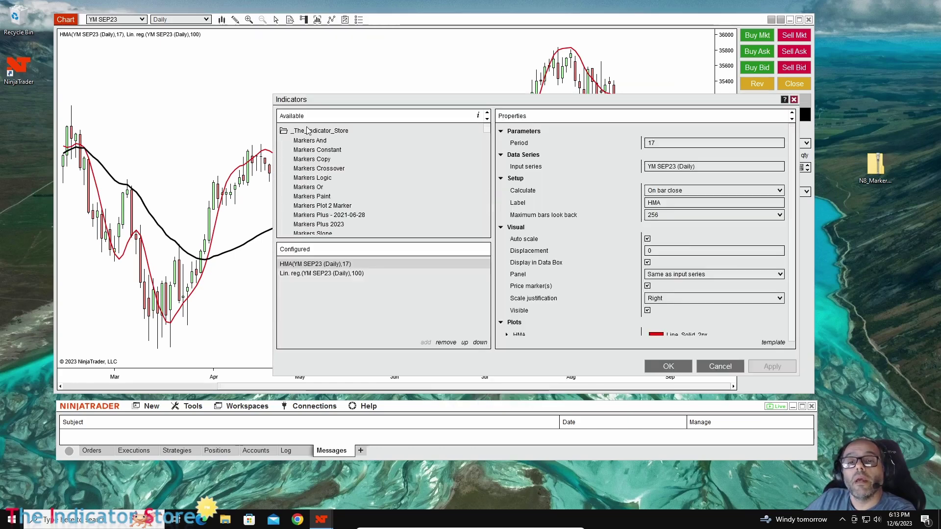
click(337, 226)
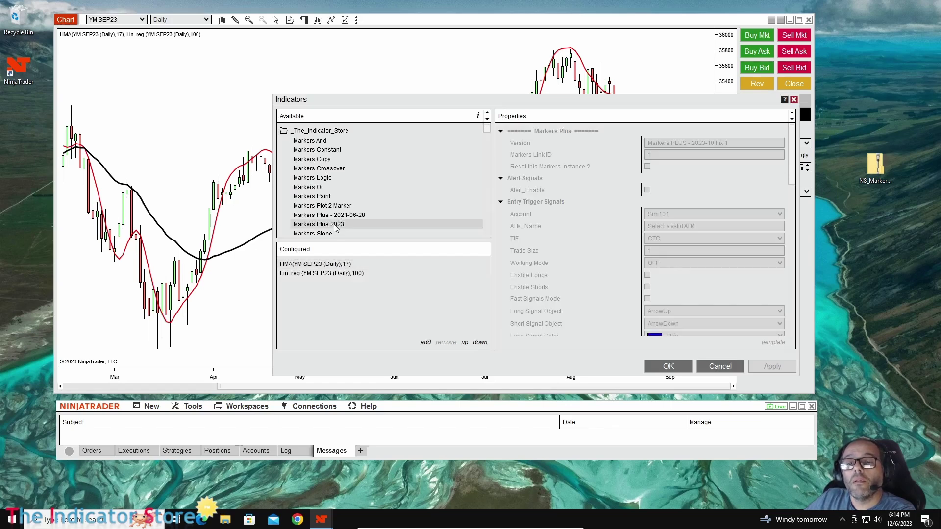
double_click(336, 225)
click(680, 368)
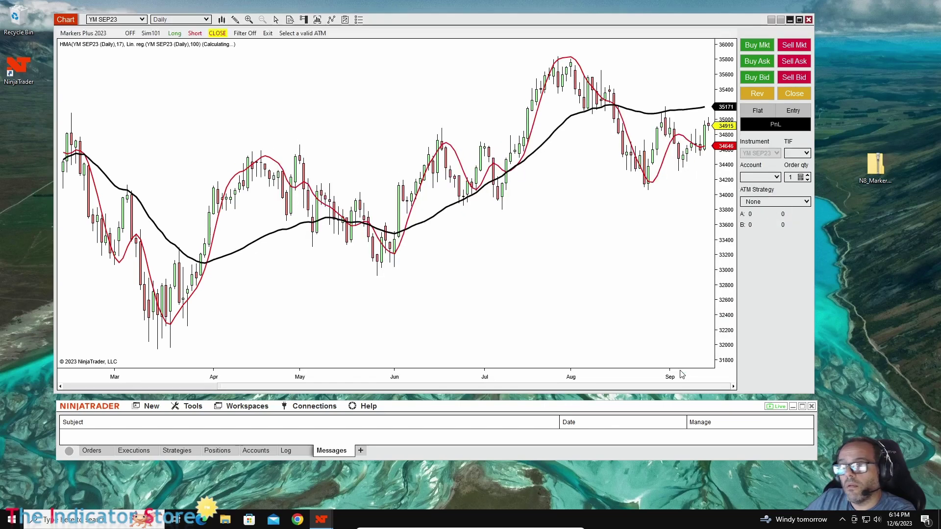
Review the installed assemblies in the Remove NinjaScript Assembly list and leave it without removing any
click(200, 408)
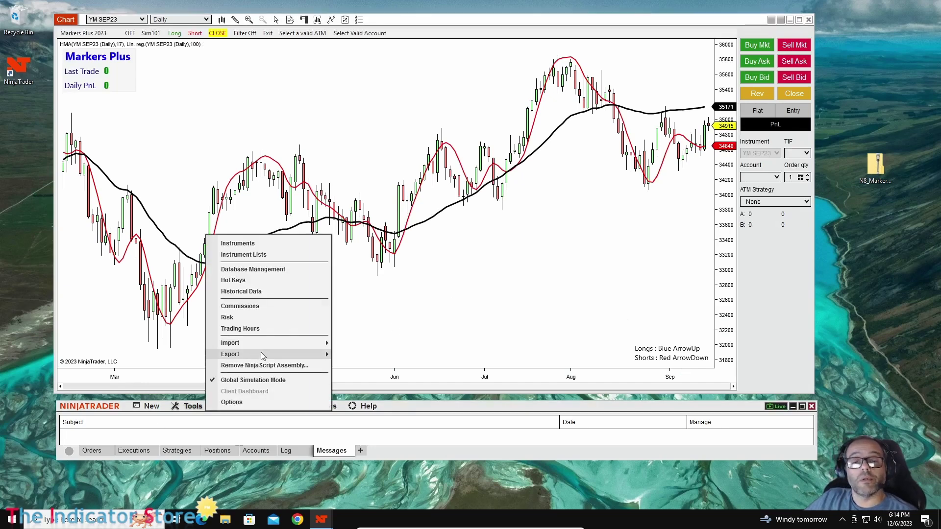
mouse_move(262, 350)
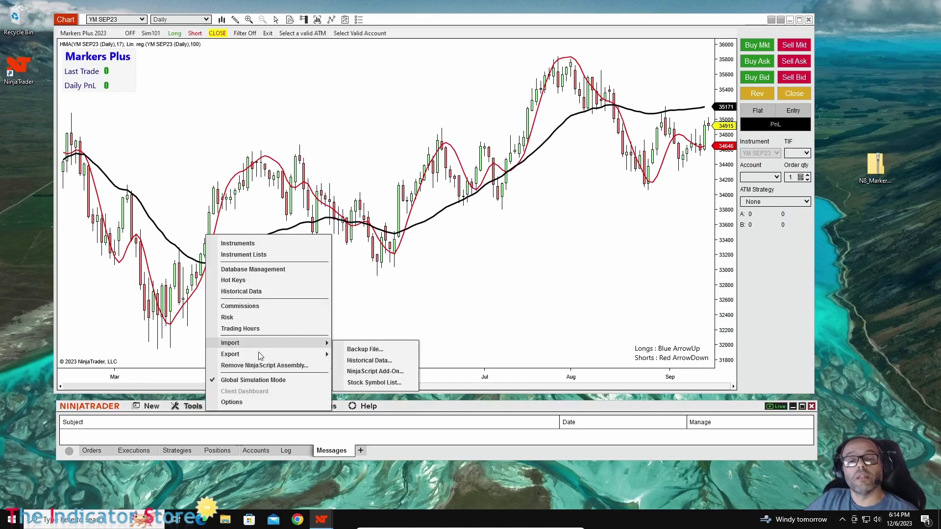
click(252, 371)
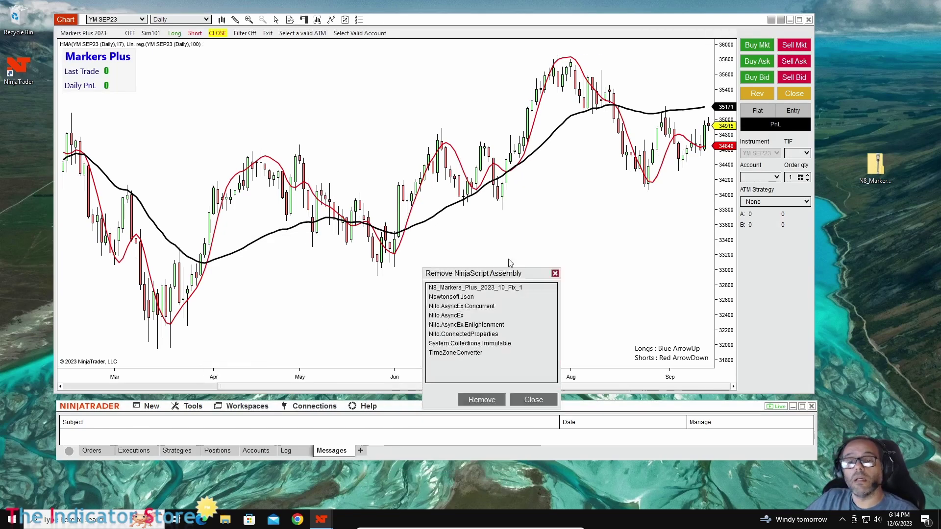
click(603, 293)
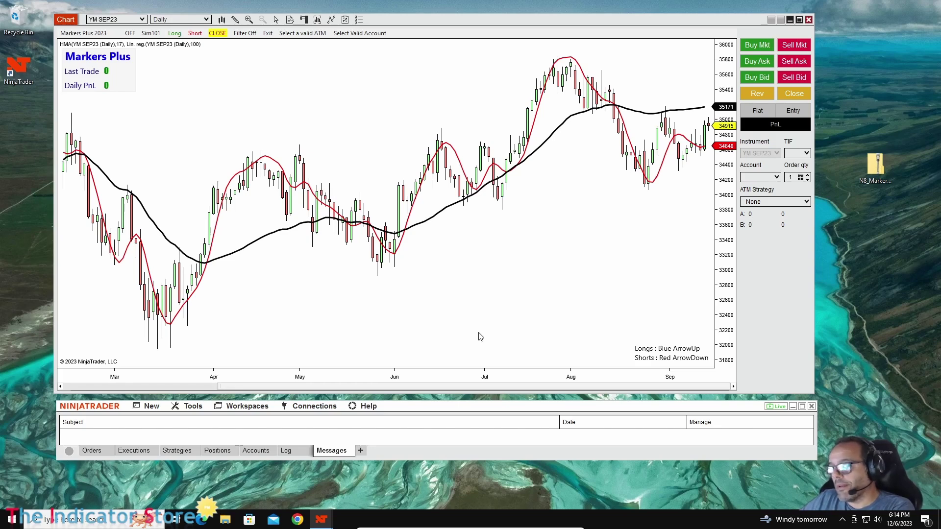
Close NinjaTrader with workspace 'Untitled 2' saved, and open the Documents\NinjaTrader 8\bin\Custom folder in File Explorer
click(812, 408)
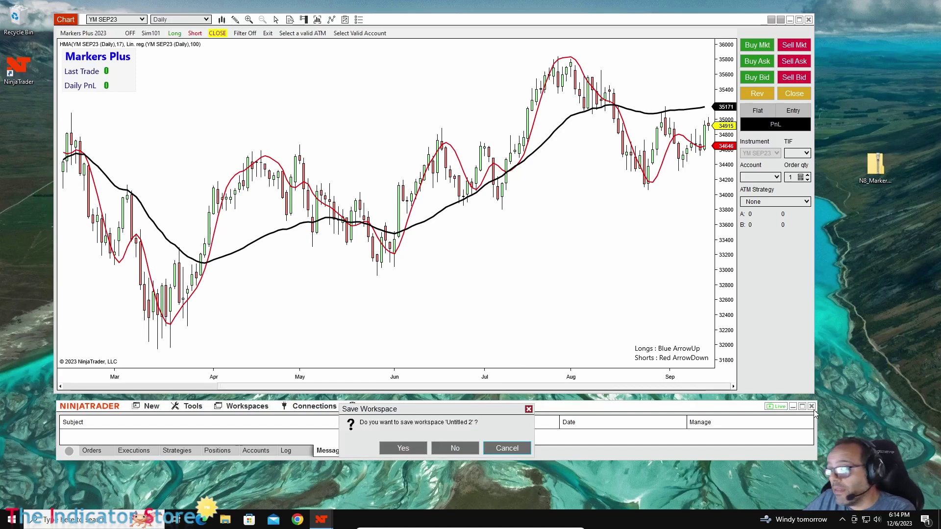
click(403, 448)
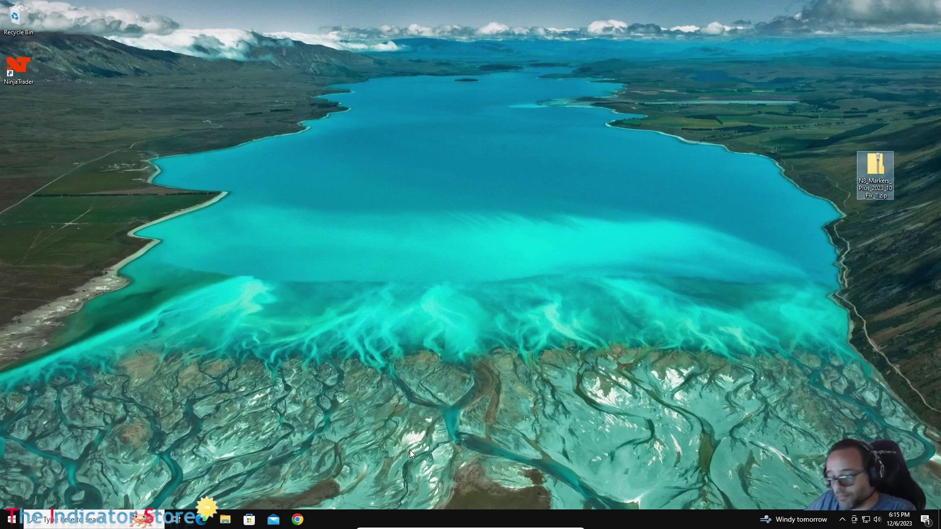
click(225, 520)
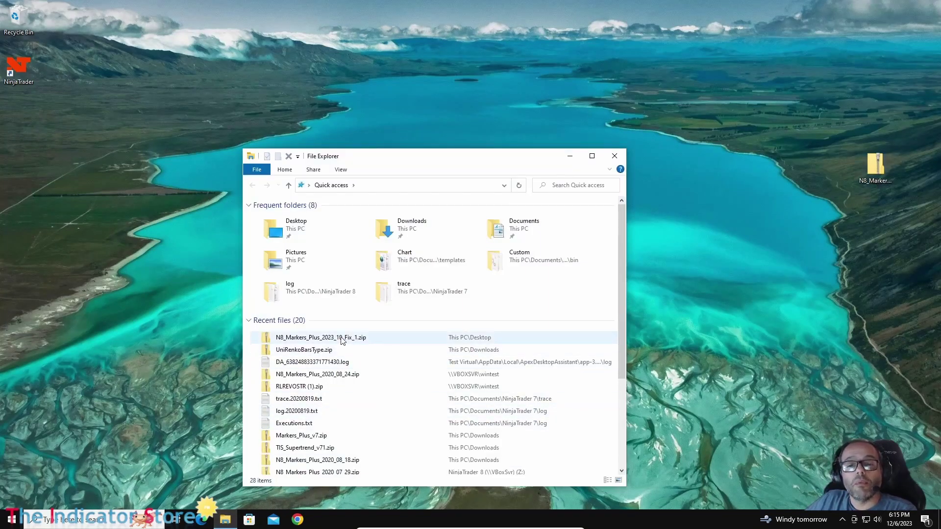
double_click(519, 226)
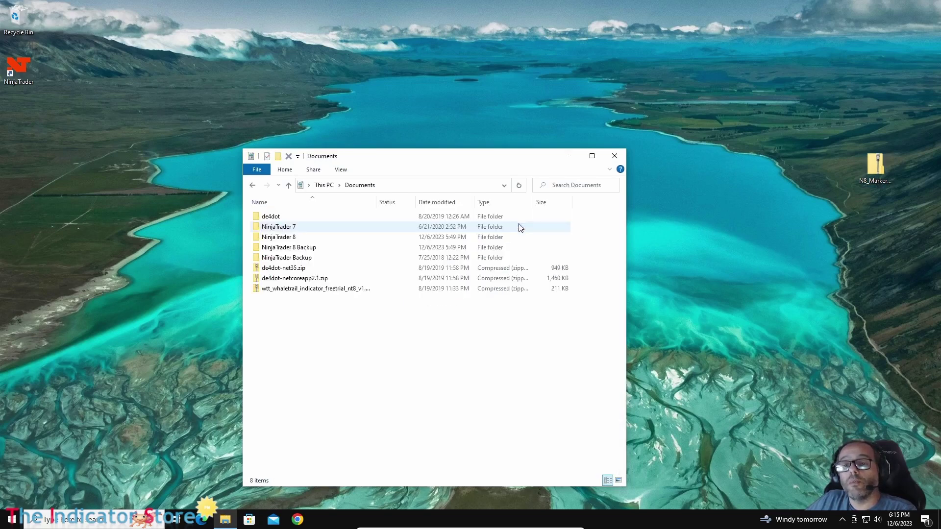
double_click(282, 237)
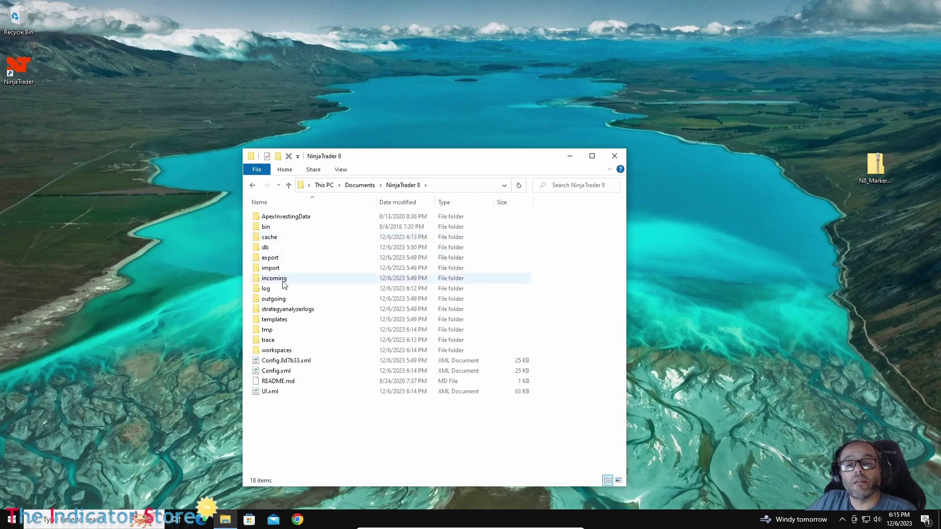
double_click(272, 227)
double_click(273, 217)
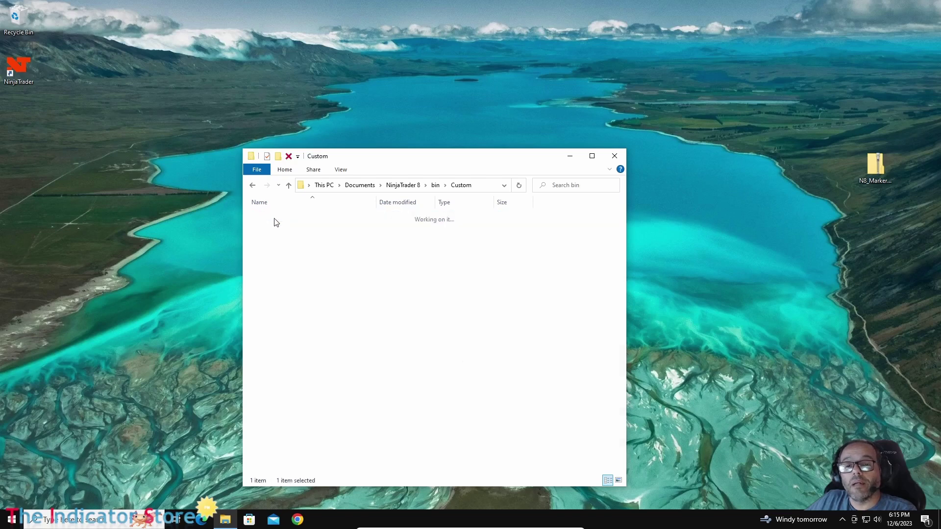
Delete N8_Markers_Plus_2023_10_Fix_1.dll from the Custom folder
scroll(343, 422, down, 2)
click(335, 419)
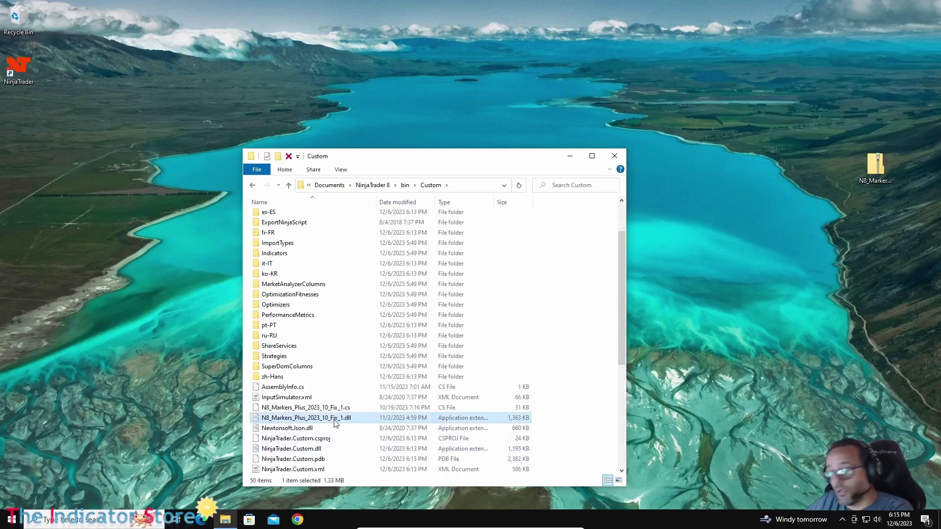
key(Delete)
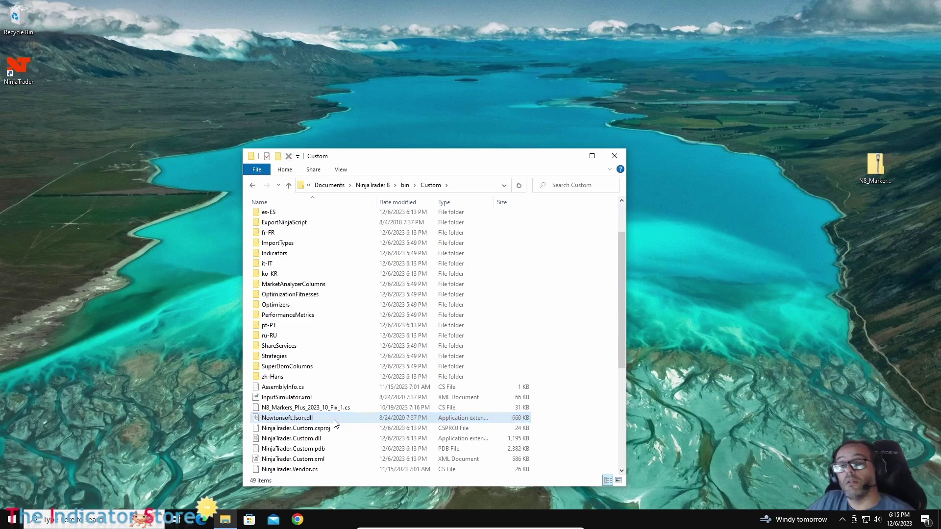
Close the File Explorer window and launch NinjaTrader again from the desktop
click(615, 157)
double_click(18, 68)
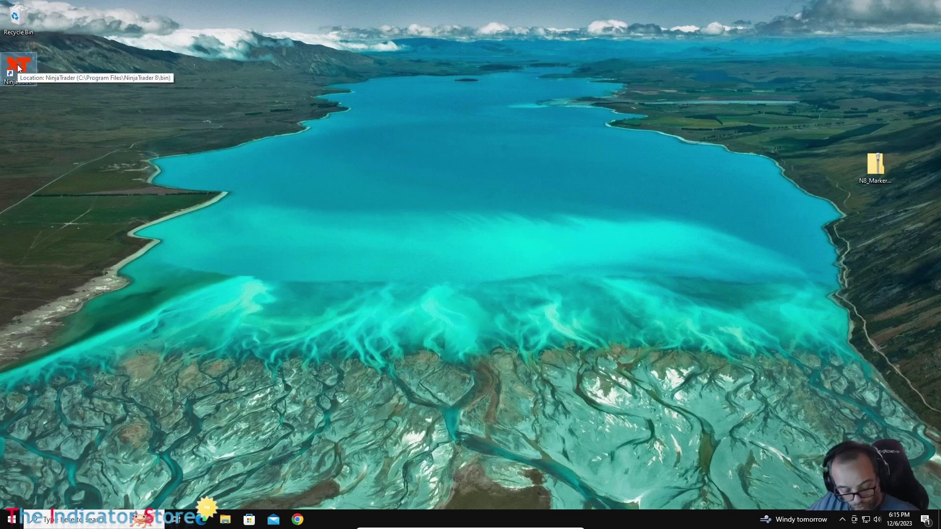
click(473, 248)
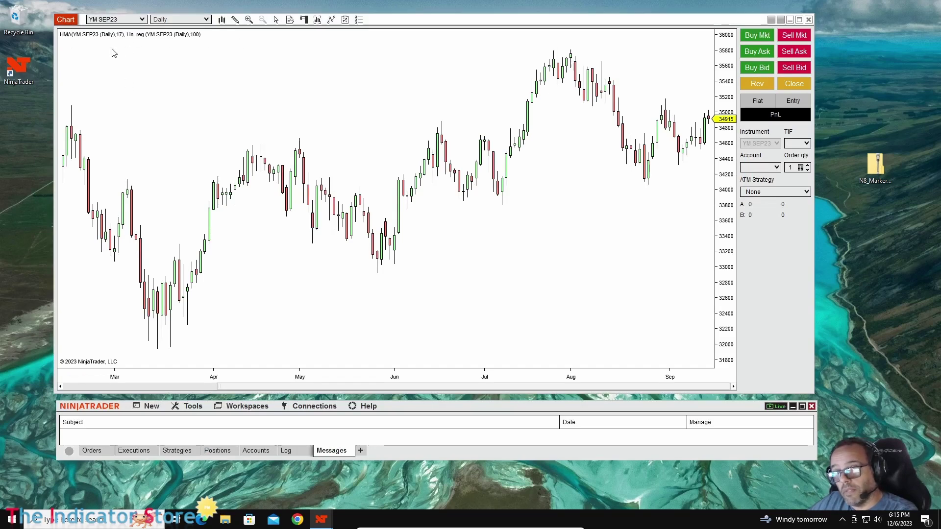
Review the available and configured indicators of the YM SEP23 chart and leave the list without changes
right_click(216, 83)
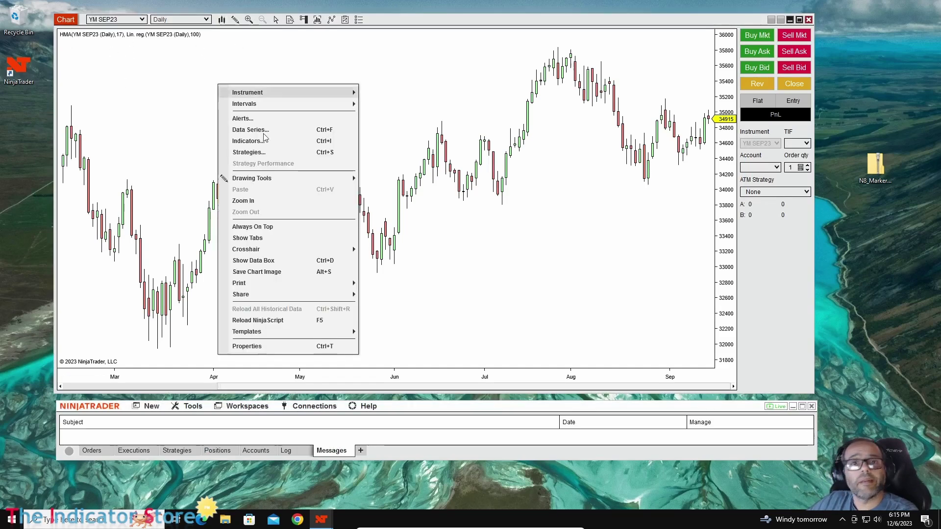
click(276, 142)
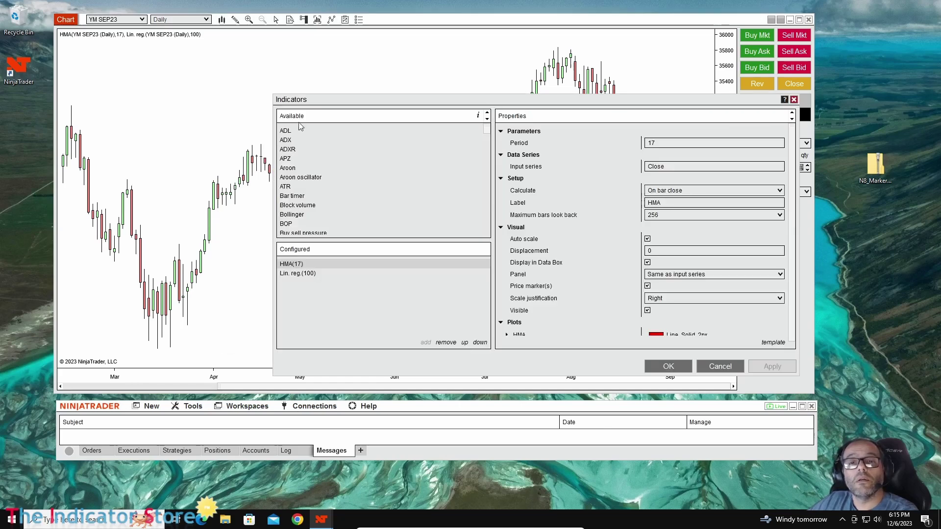
click(721, 367)
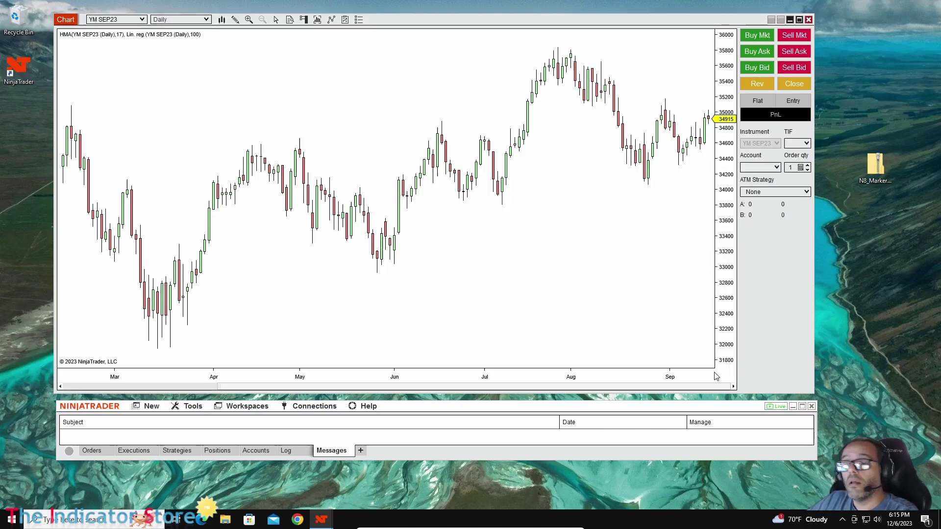
Try to import a NinjaScript add-on and dismiss the error message
right_click(402, 176)
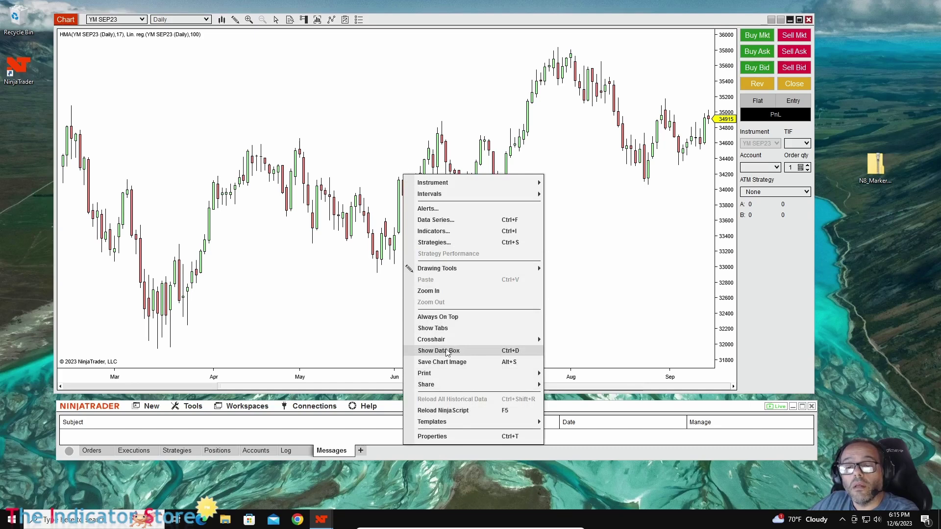
click(189, 406)
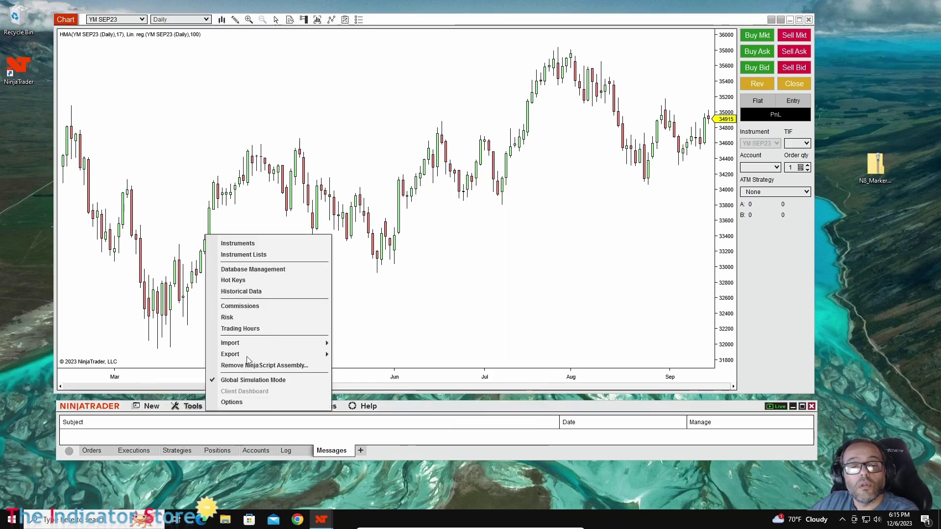
mouse_move(252, 345)
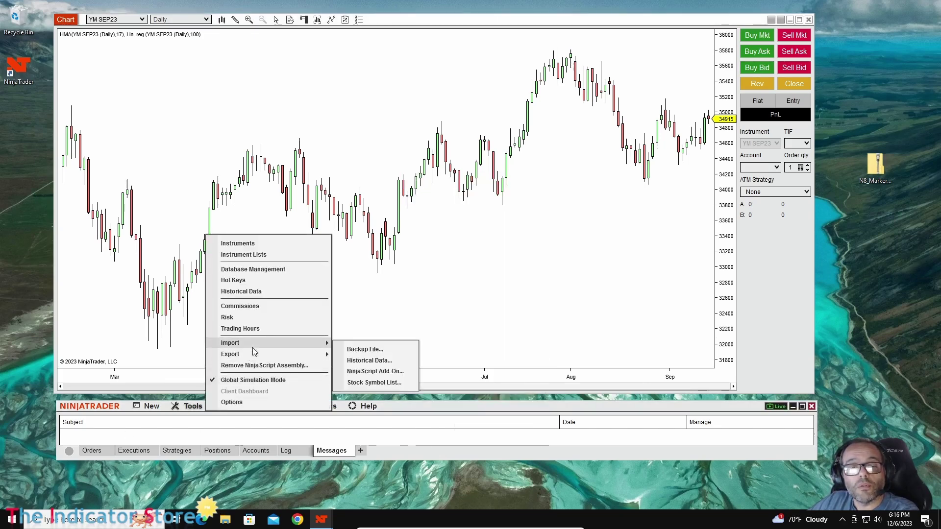
click(376, 372)
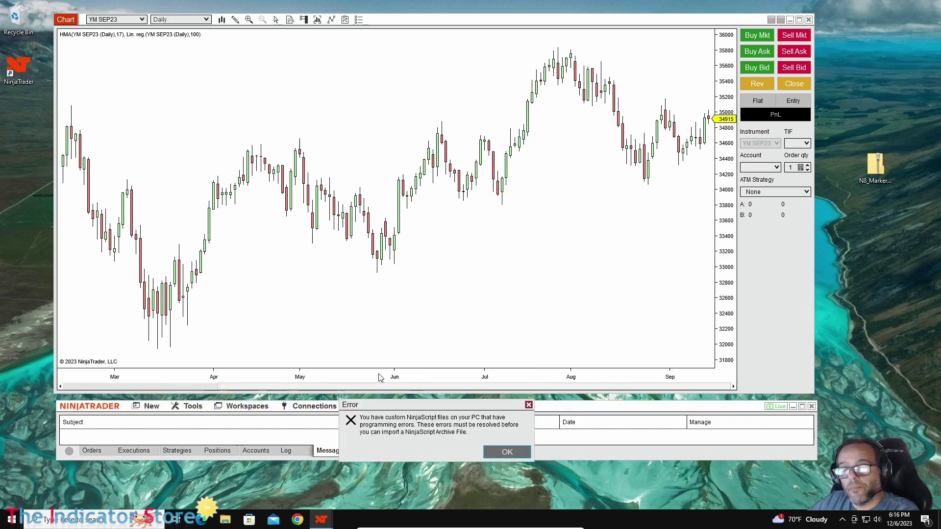
drag(438, 406, 520, 276)
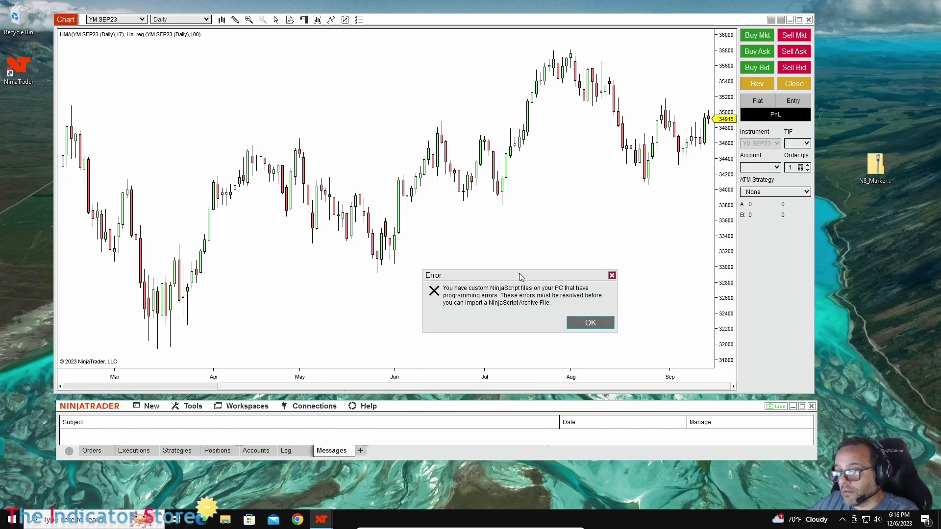
click(591, 323)
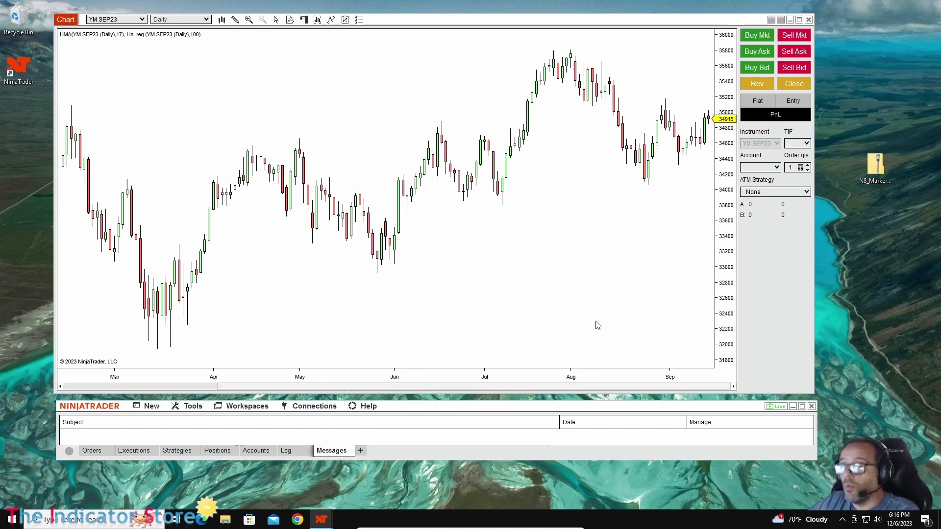
Compile the NinjaScript files in a newly opened NinjaScript Editor
click(151, 407)
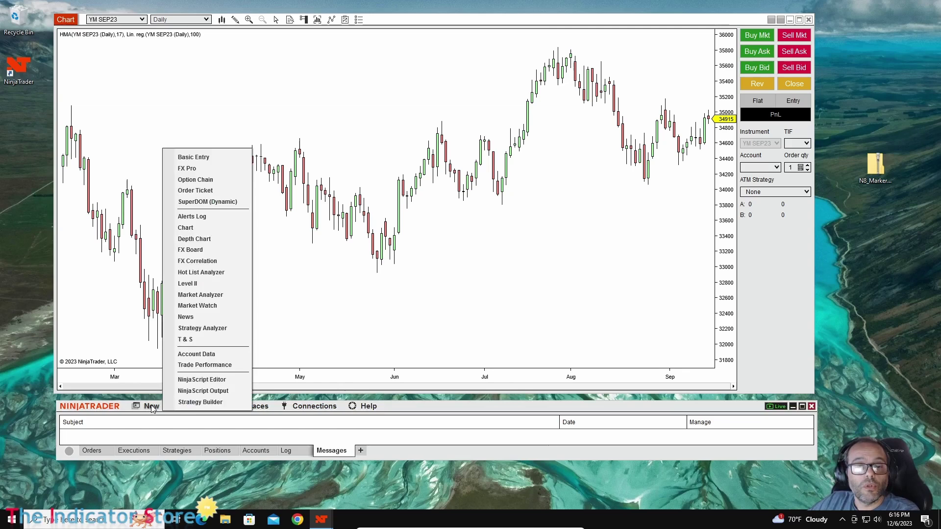
click(201, 380)
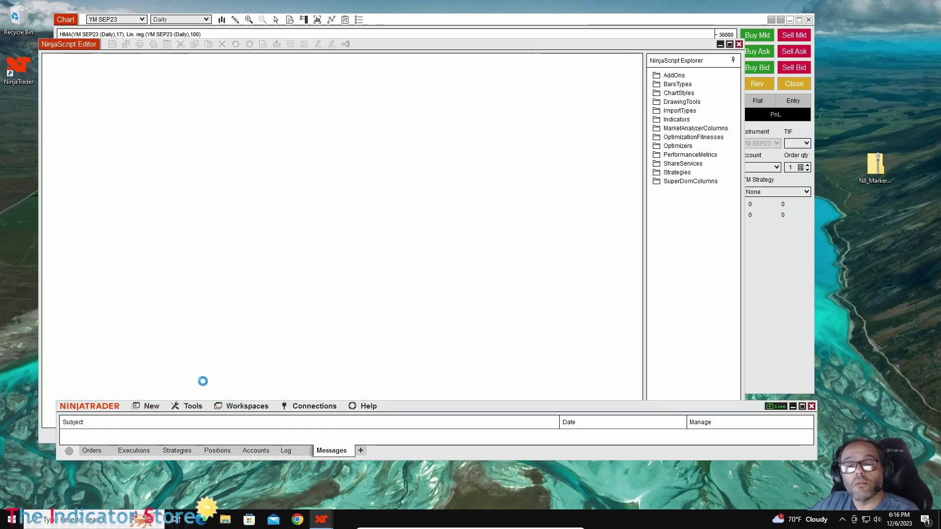
right_click(447, 150)
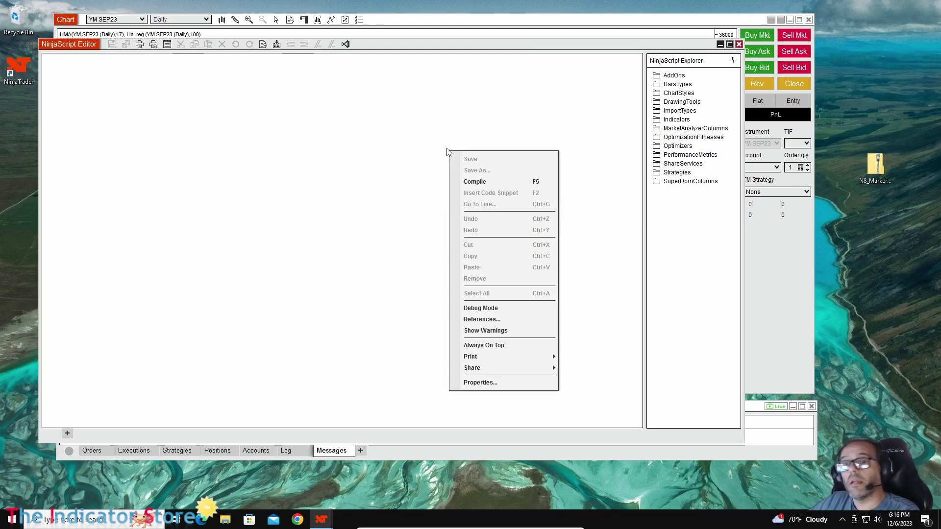
click(484, 185)
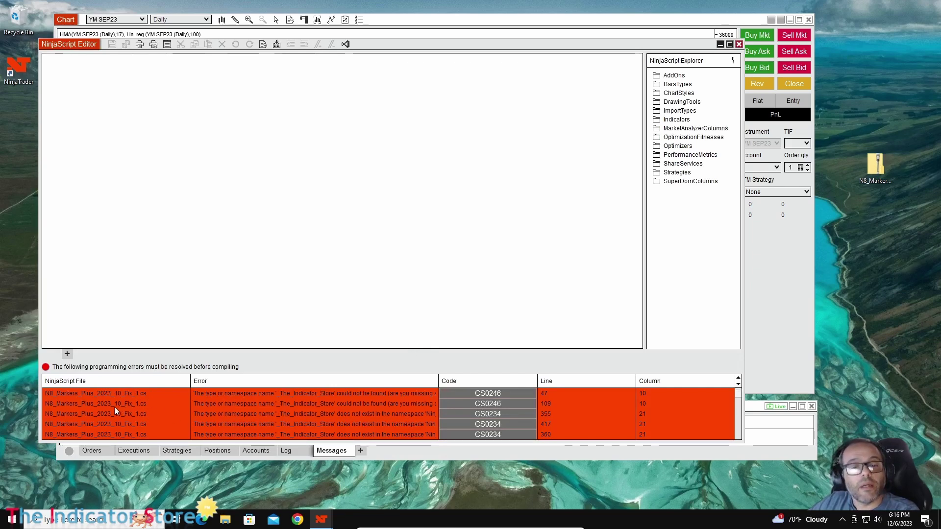
Examine the compile errors listed for N8_Markers_Plus_2023_10_Fix_1.cs, adjusting the column widths to read the error text
click(72, 403)
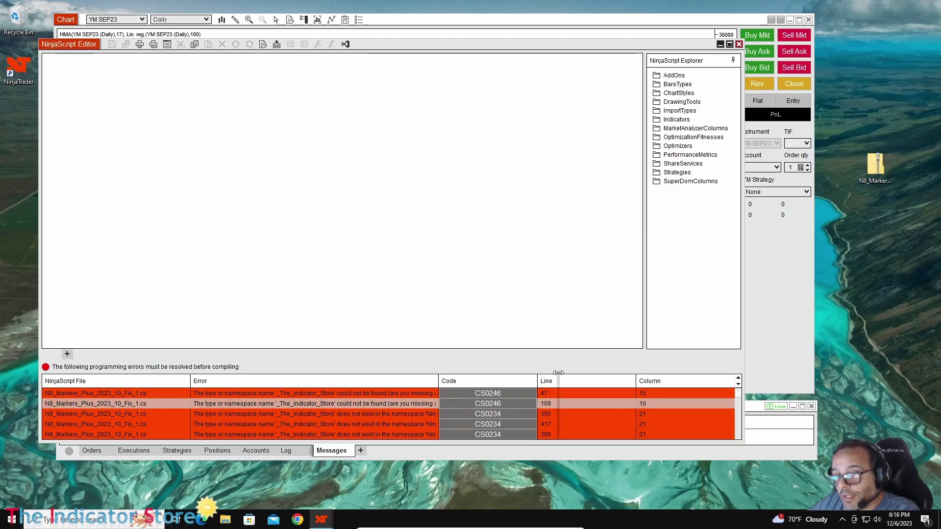
double_click(437, 380)
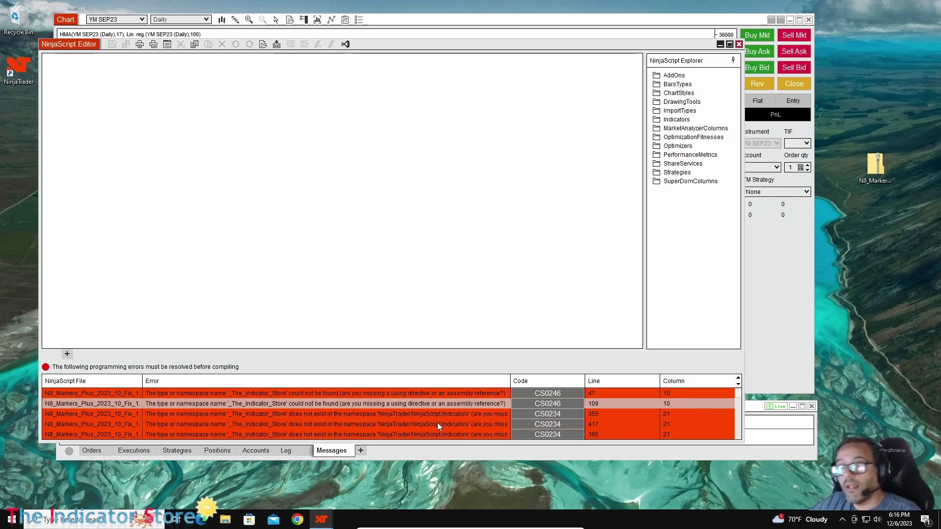
drag(510, 379, 577, 382)
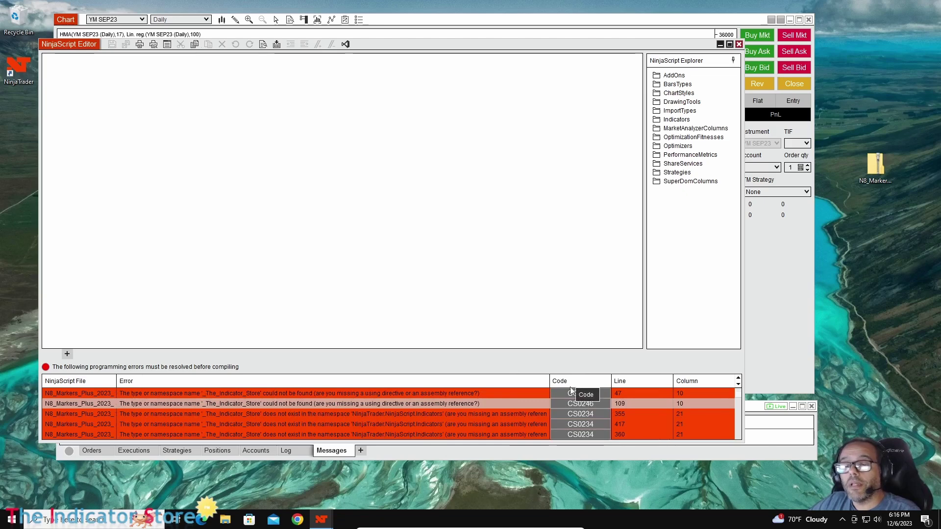
scroll(516, 411, down, 2)
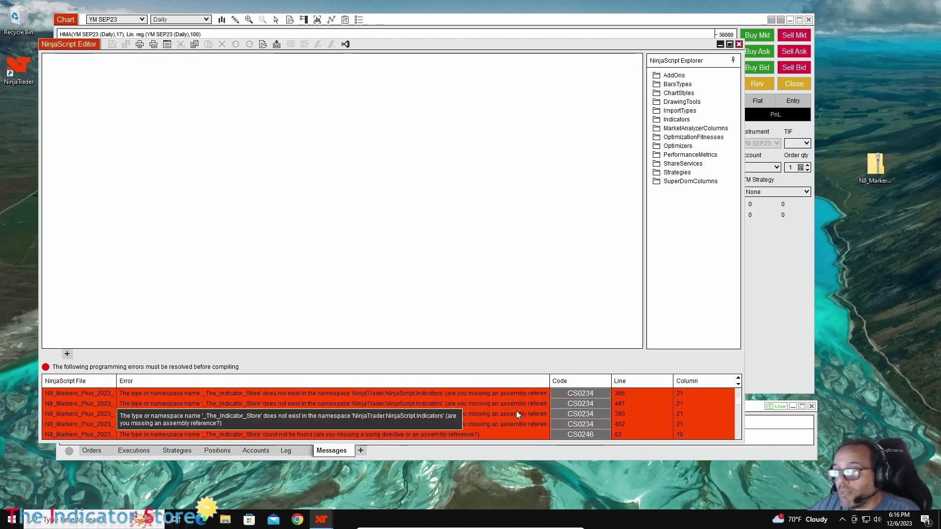
drag(376, 384, 379, 384)
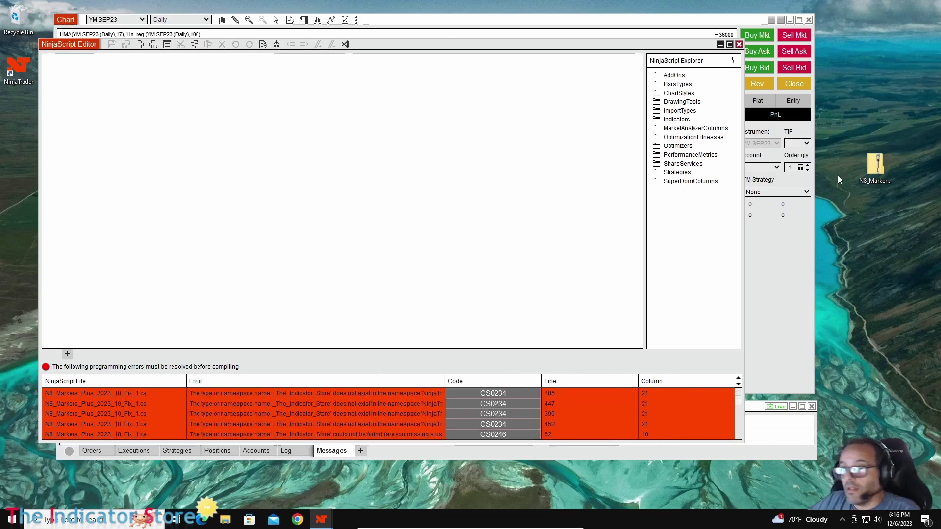
Inspect the files inside N8_Markers_Plus_2023_10_Fix_1.zip on the desktop, including its DLL, and close the archive
double_click(875, 169)
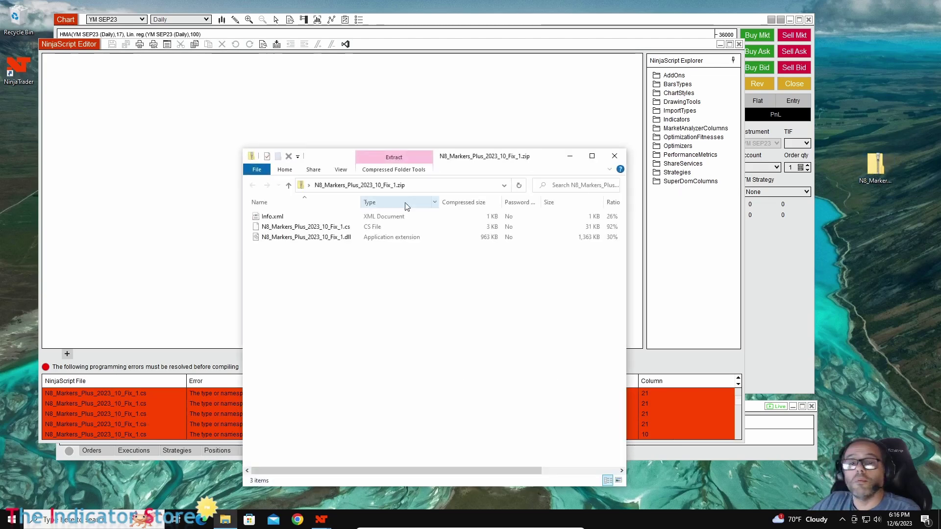
click(318, 240)
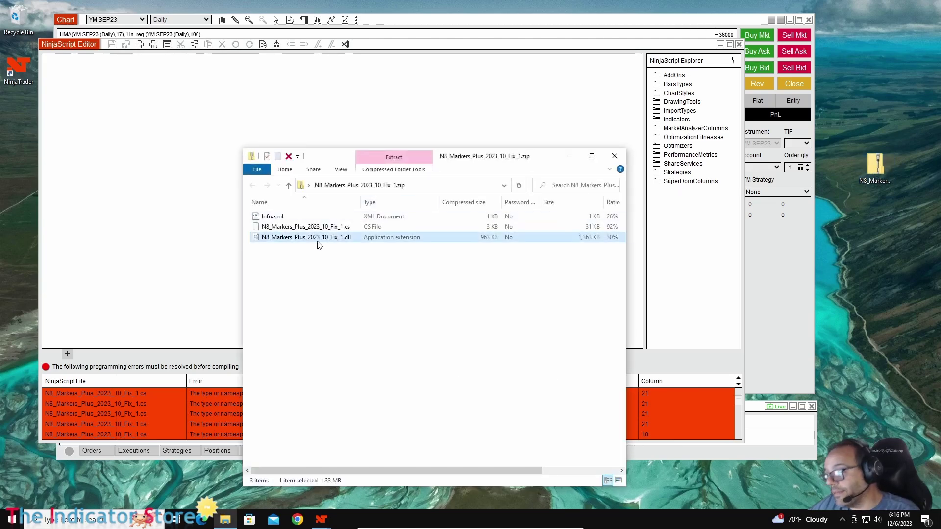
click(614, 156)
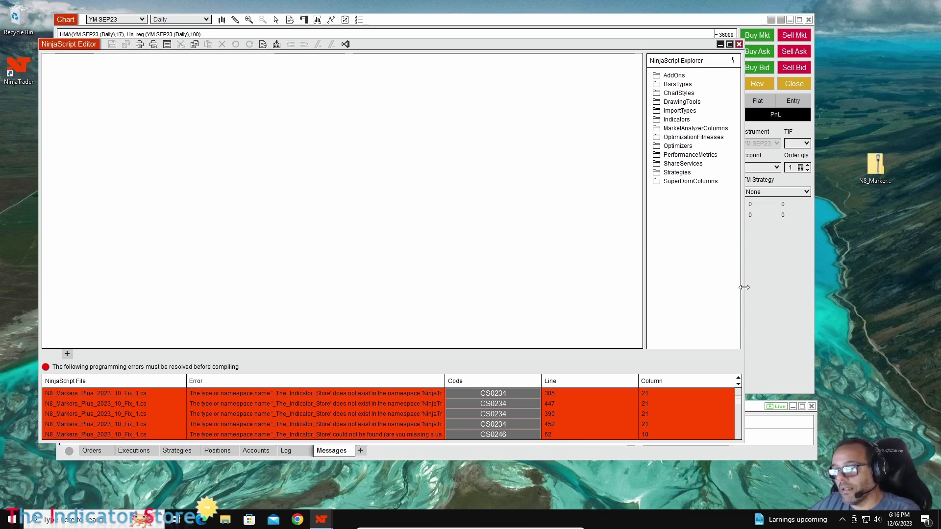
Shut down NinjaTrader with the workspace saved and locate N8_Markers_Plus_2023_10_Fix_1.cs in the NinjaTrader 8 bin\Custom folder
click(812, 407)
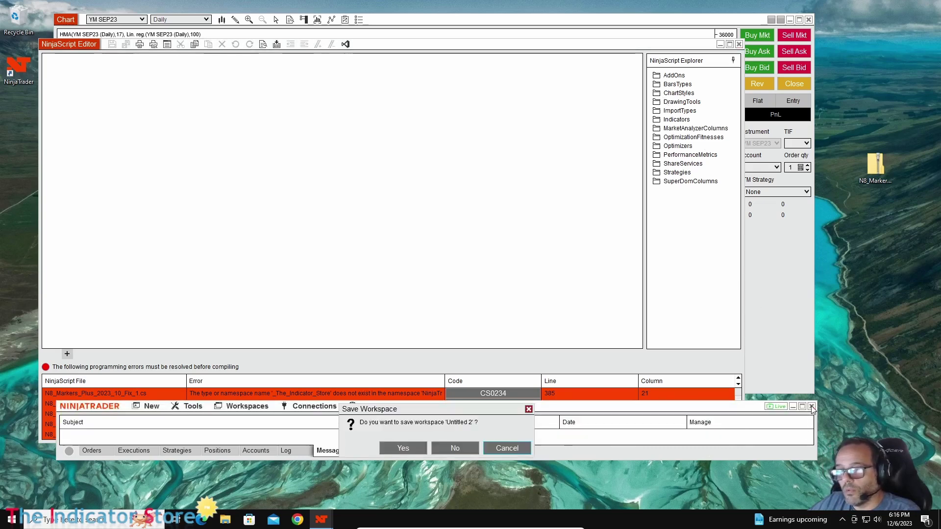
click(401, 448)
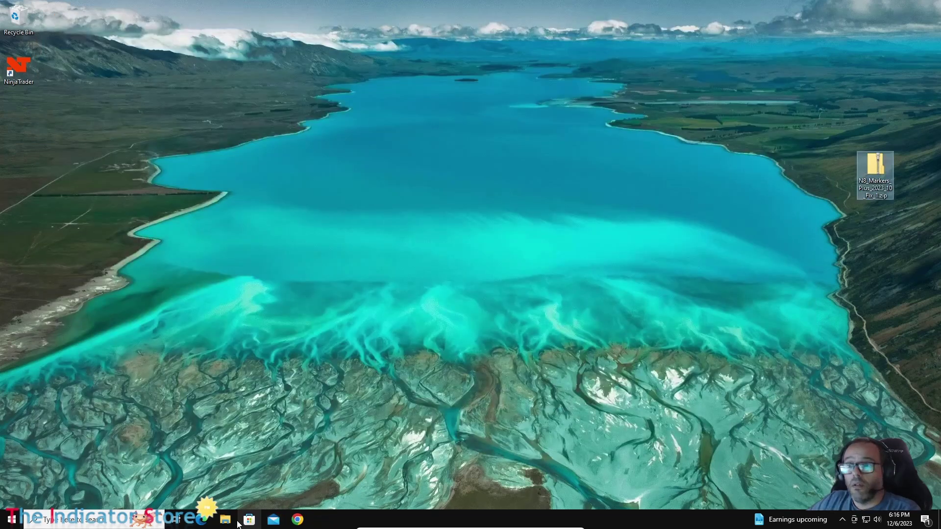
click(226, 521)
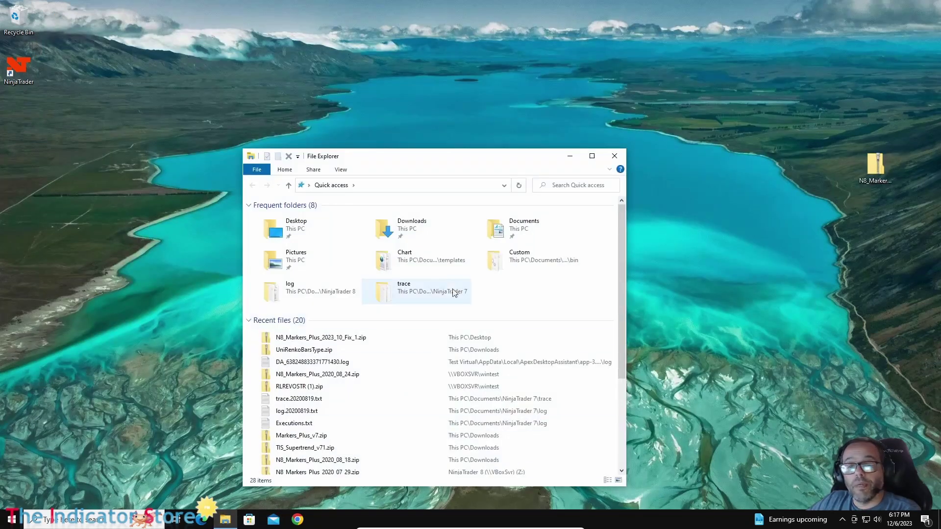
double_click(520, 233)
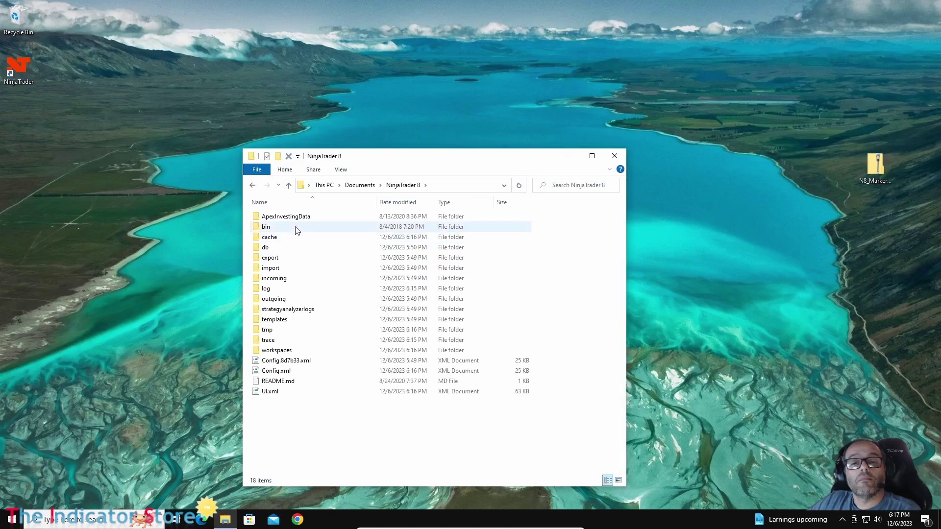
double_click(297, 227)
double_click(298, 218)
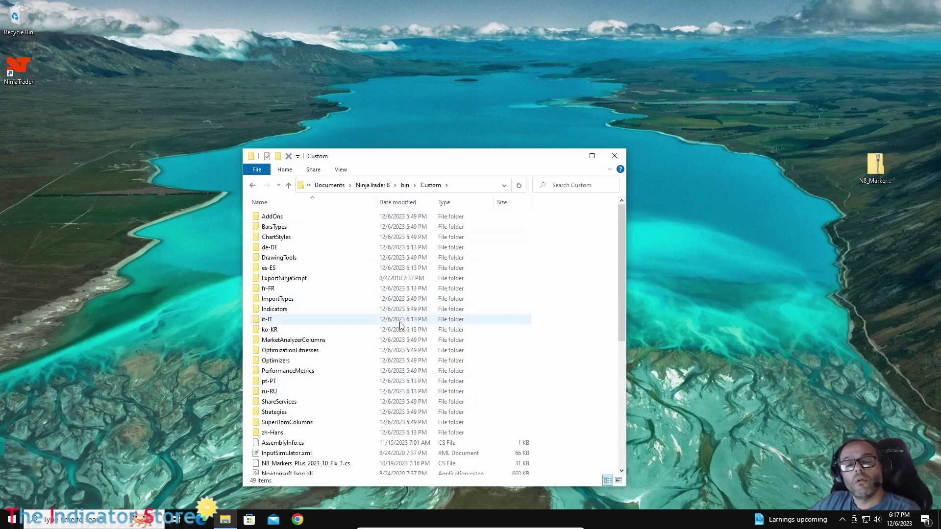
scroll(400, 326, down, 5)
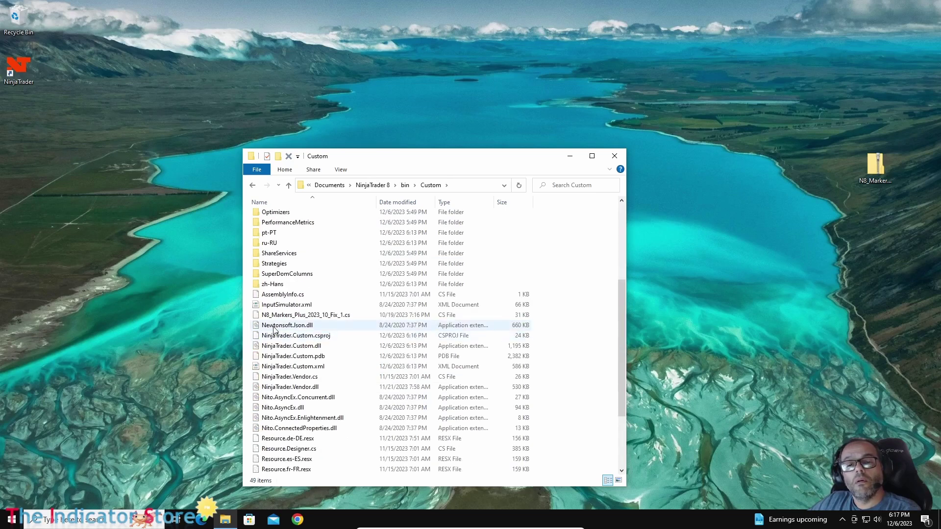
click(341, 317)
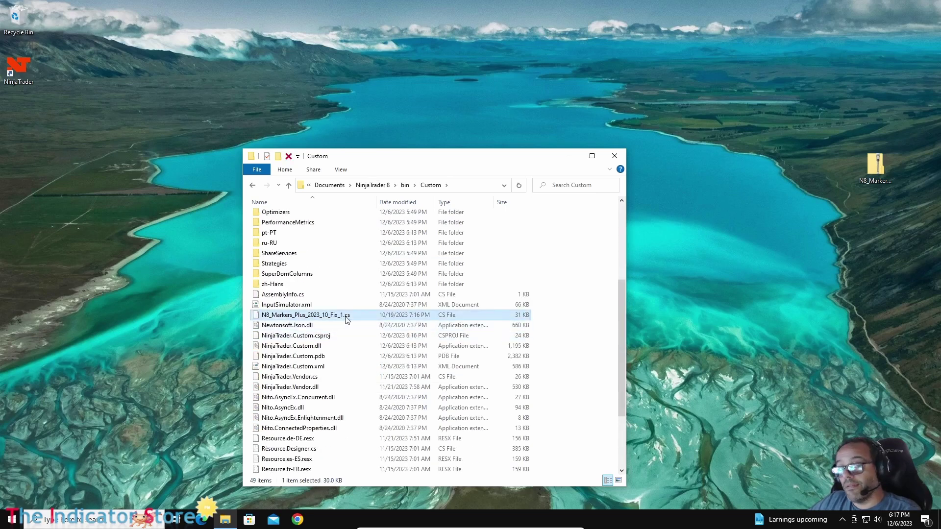
Copy N8_Markers_Plus_2023_10_Fix_1.dll from the desktop zip into the Custom folder beside its matching .cs file, and close both windows
double_click(881, 169)
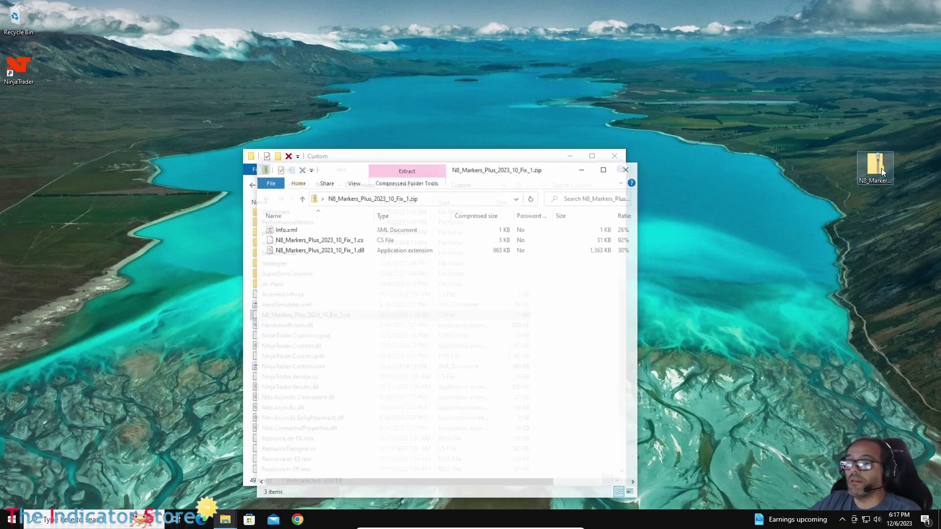
drag(343, 172, 726, 197)
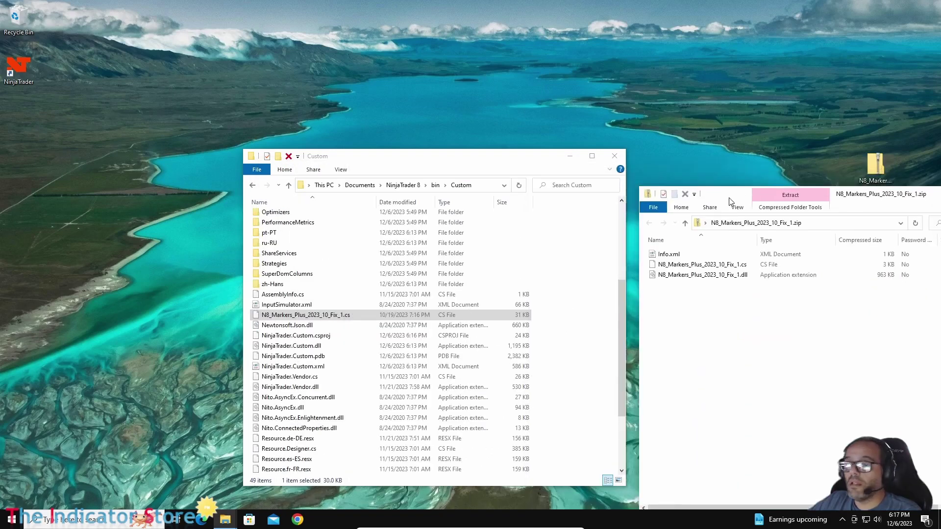
drag(699, 277, 579, 328)
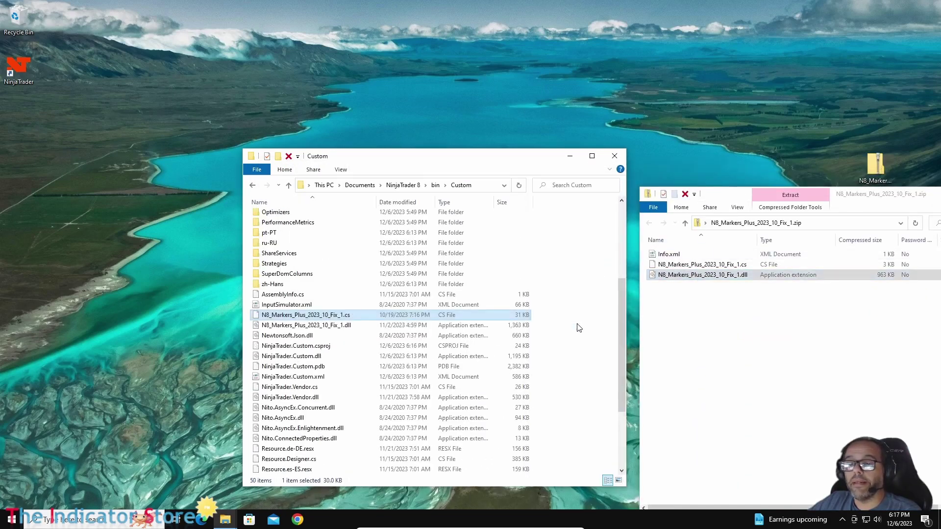
click(331, 327)
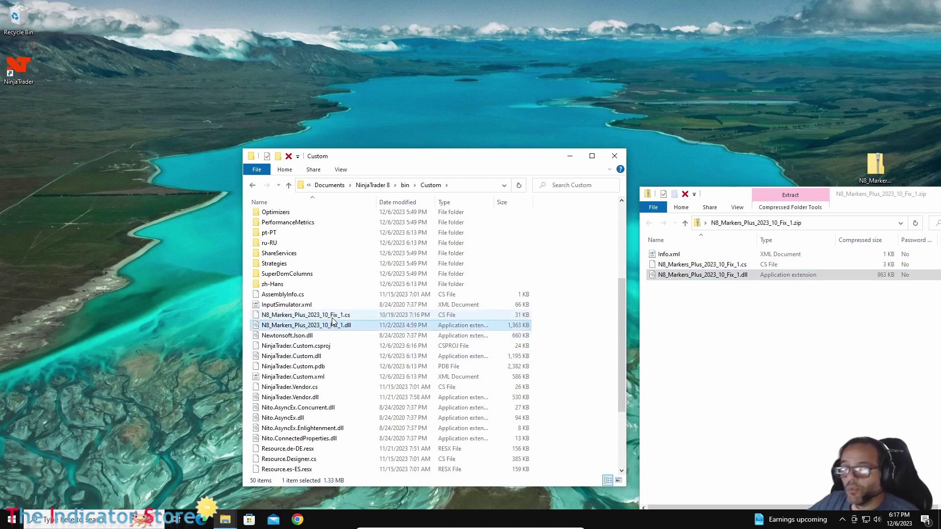
click(331, 317)
click(334, 326)
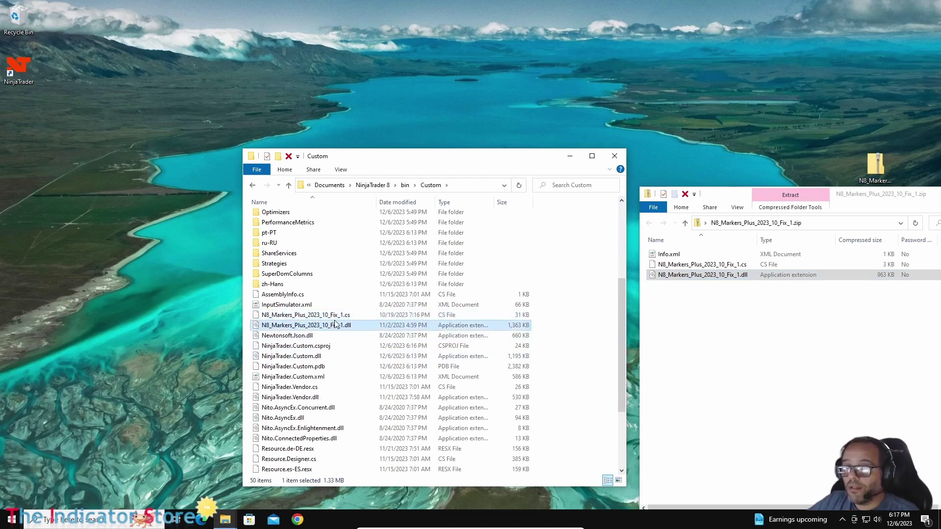
key(F2)
drag(717, 203, 512, 172)
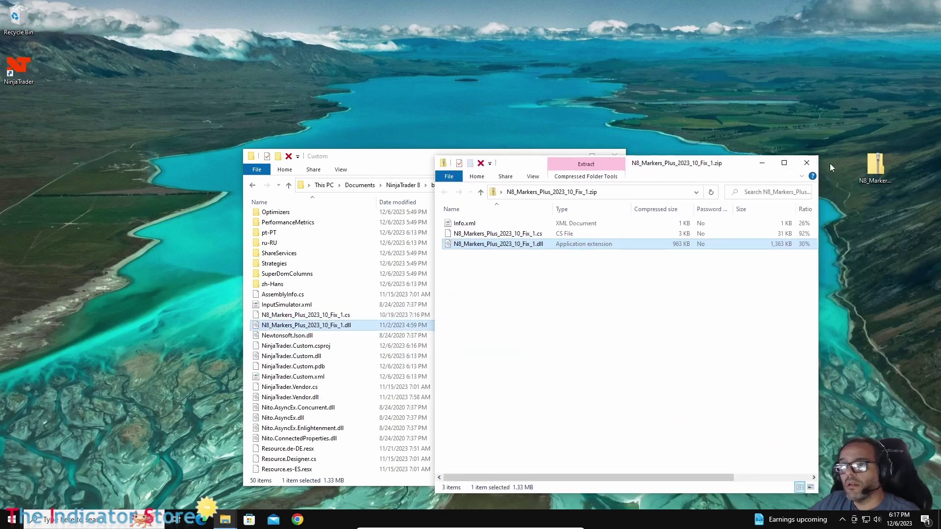
click(807, 162)
click(615, 156)
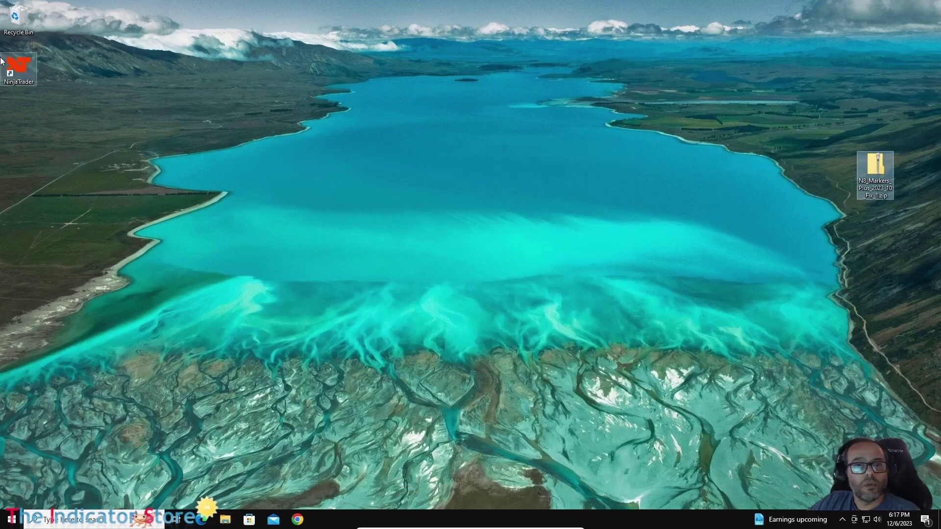
Restart NinjaTrader, compile the NinjaScript files in the NinjaScript Editor, and close the editor
click(18, 68)
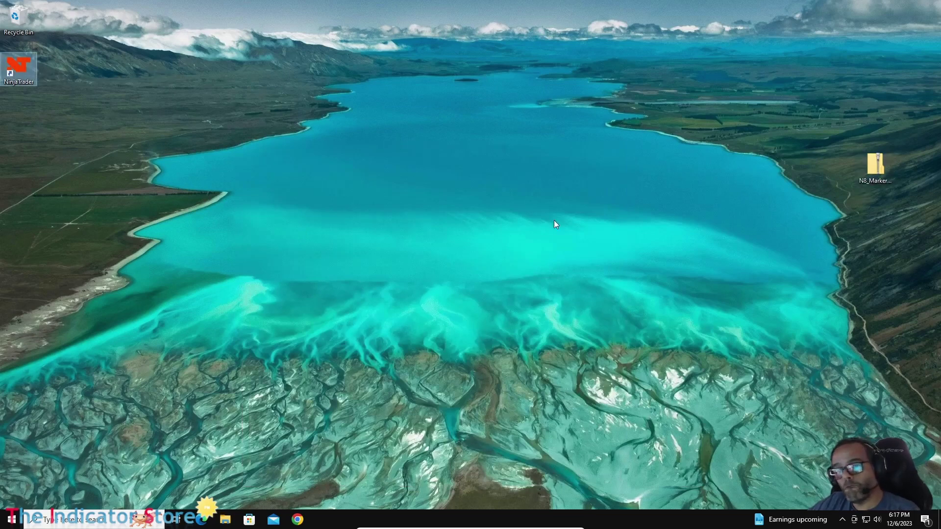
key(Return)
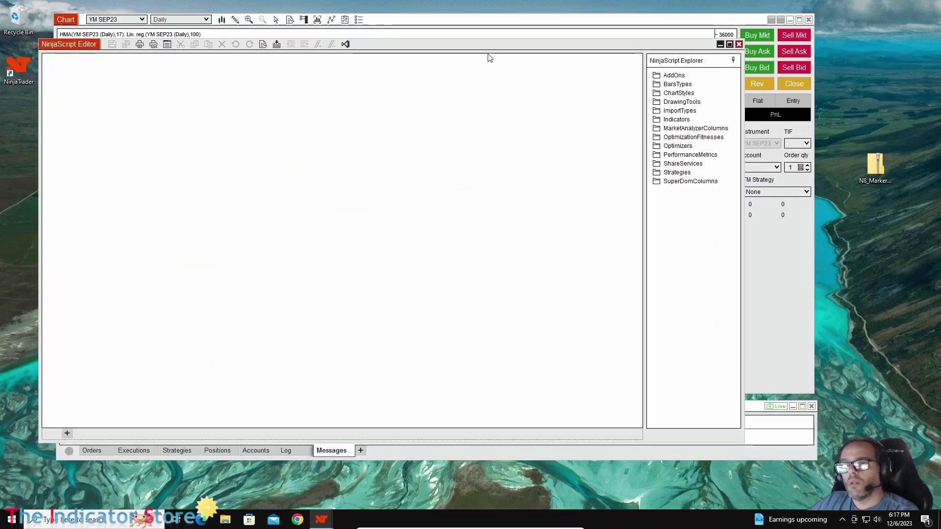
drag(481, 45, 583, 82)
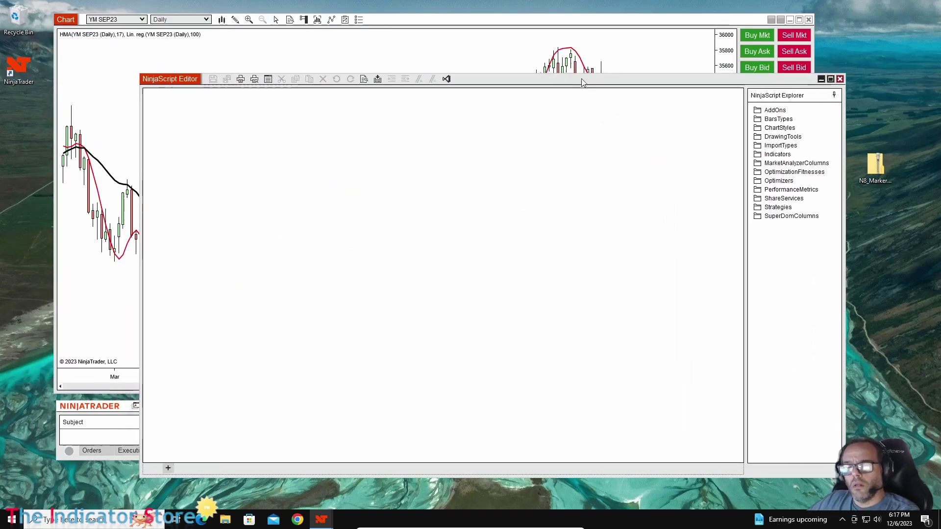
right_click(260, 160)
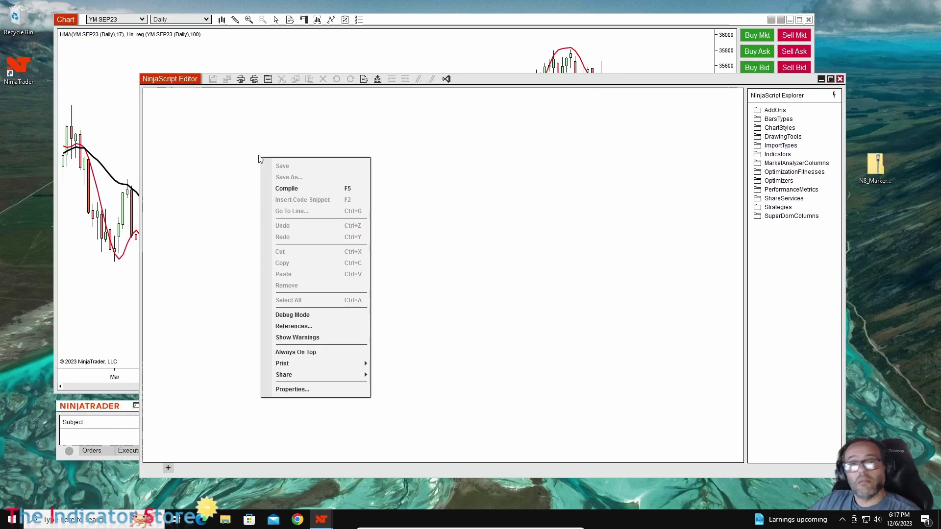
click(304, 189)
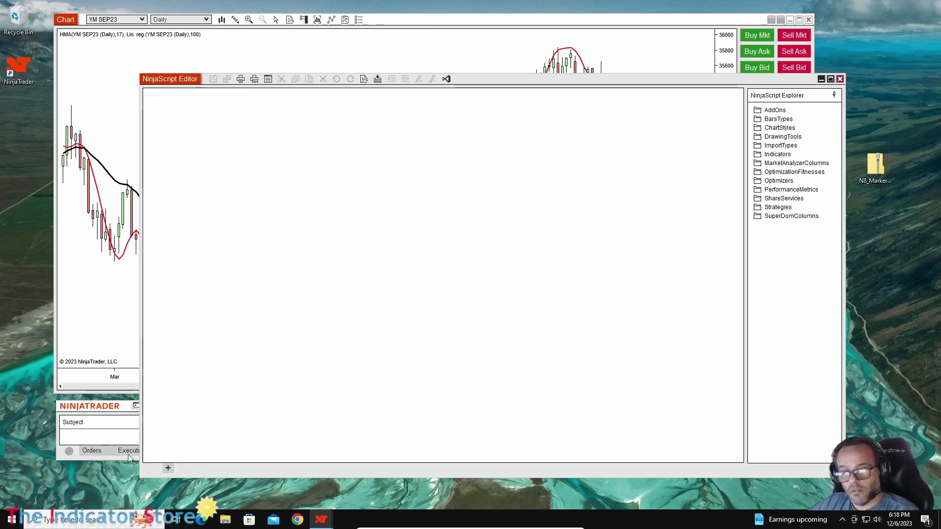
click(840, 79)
Add the Markers Plus 2023 indicator to the YM SEP23 daily chart
right_click(307, 129)
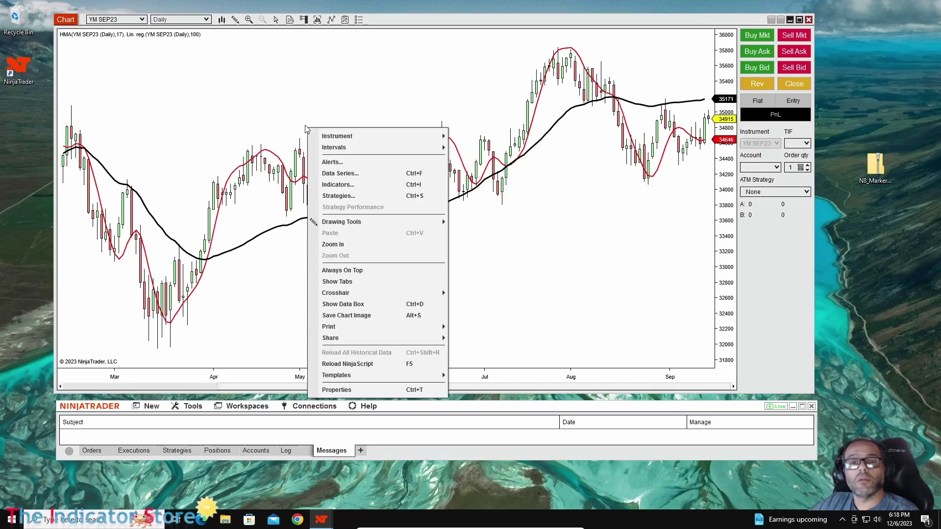
click(361, 190)
double_click(337, 131)
scroll(337, 193, down, 1)
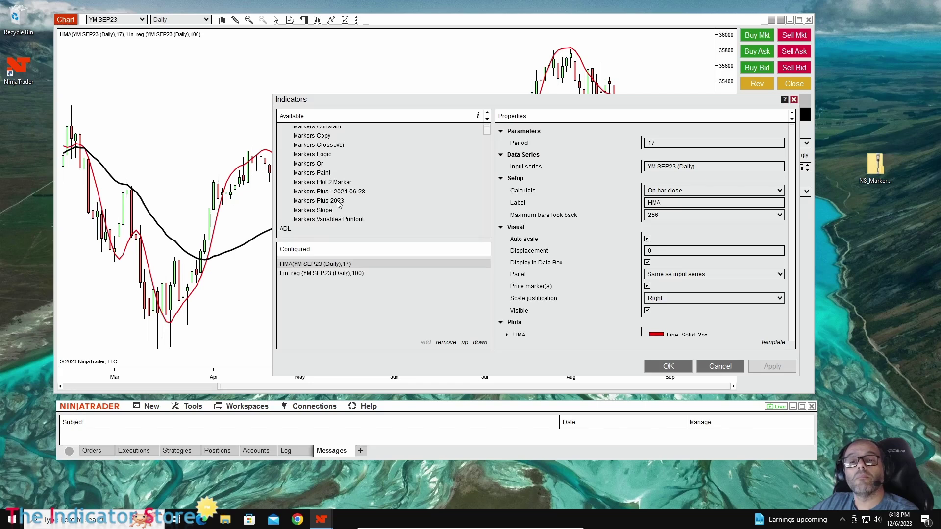
double_click(337, 201)
click(681, 368)
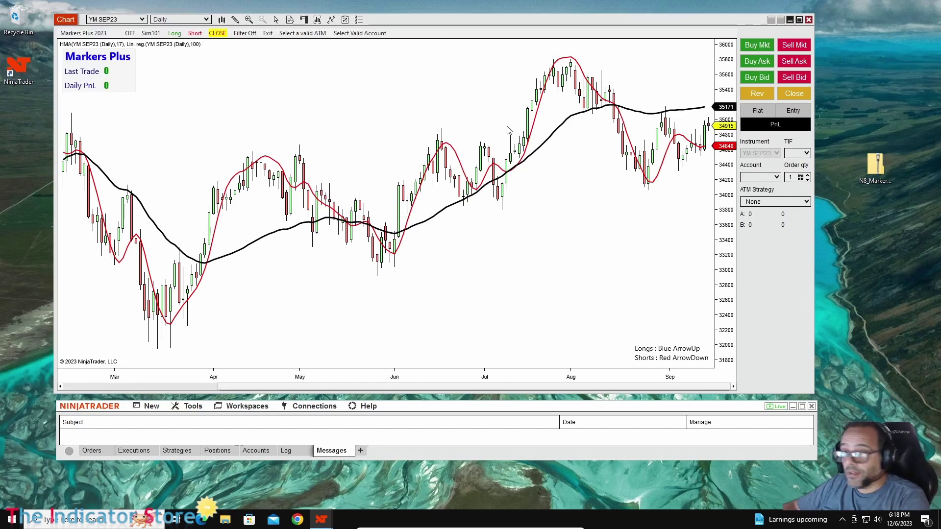
Import the NinjaScript add-on N8_Markers_Plus_2023_10_Fix_1.zip from the desktop, replacing the existing file and acknowledging the restart notice
click(873, 170)
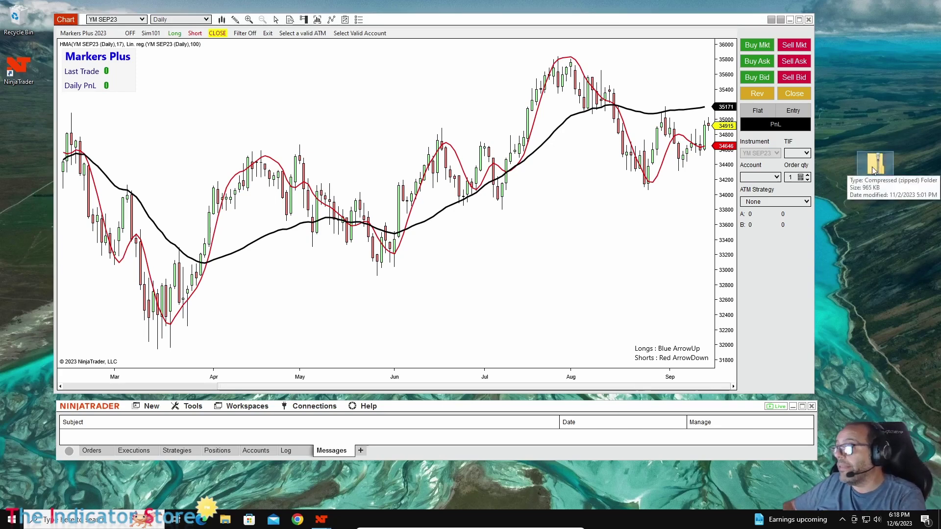
click(192, 407)
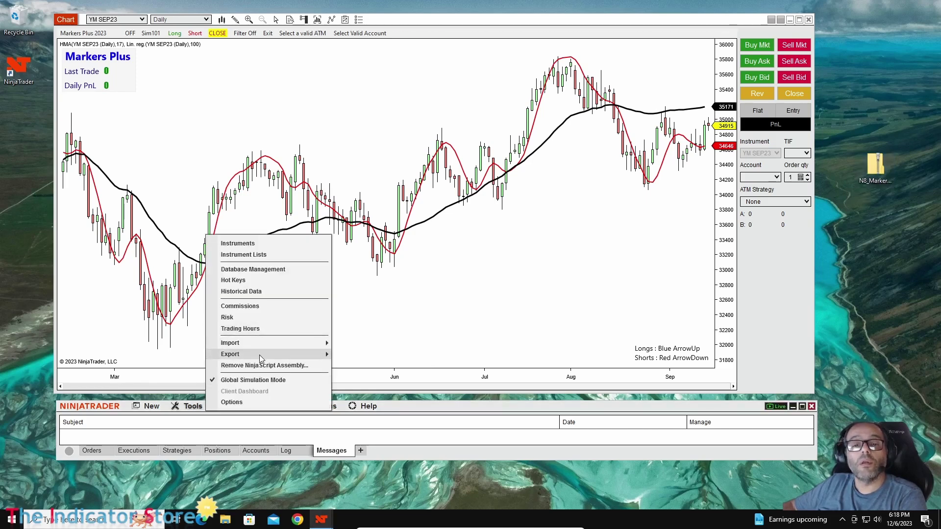
mouse_move(257, 345)
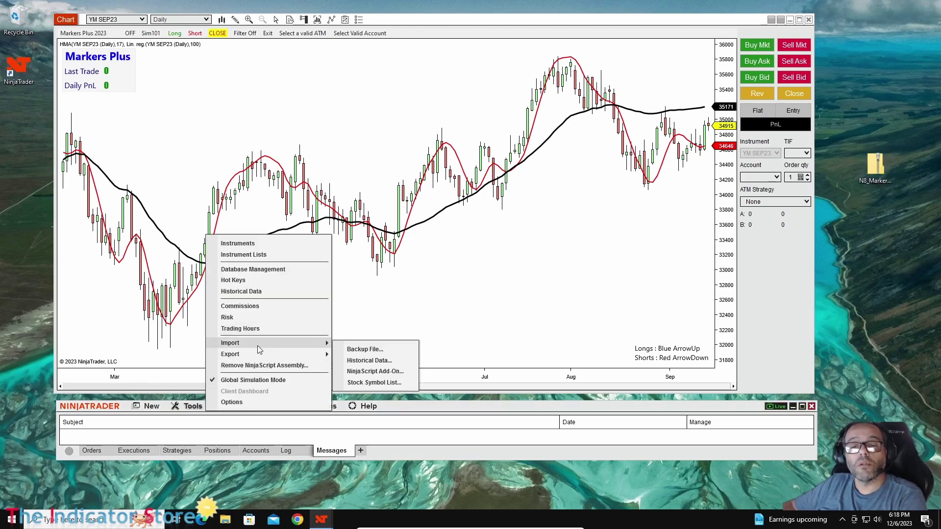
click(399, 372)
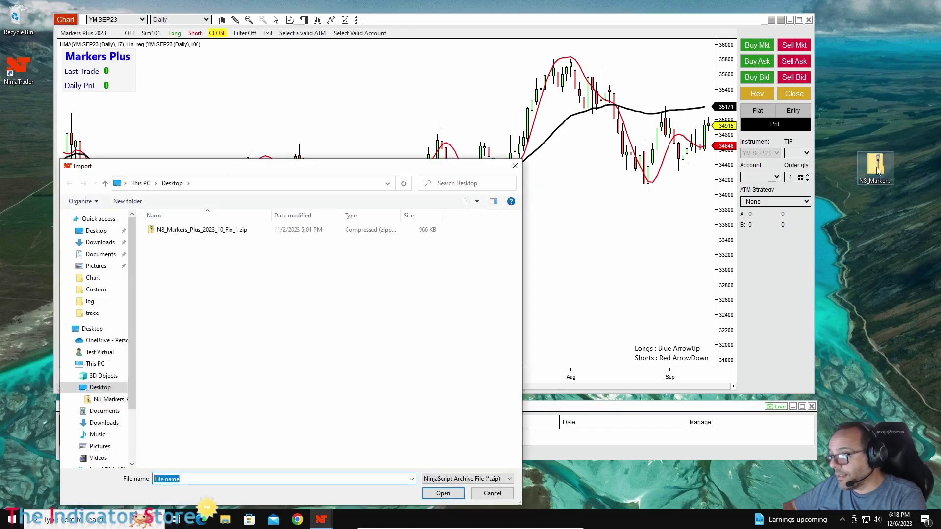
double_click(188, 231)
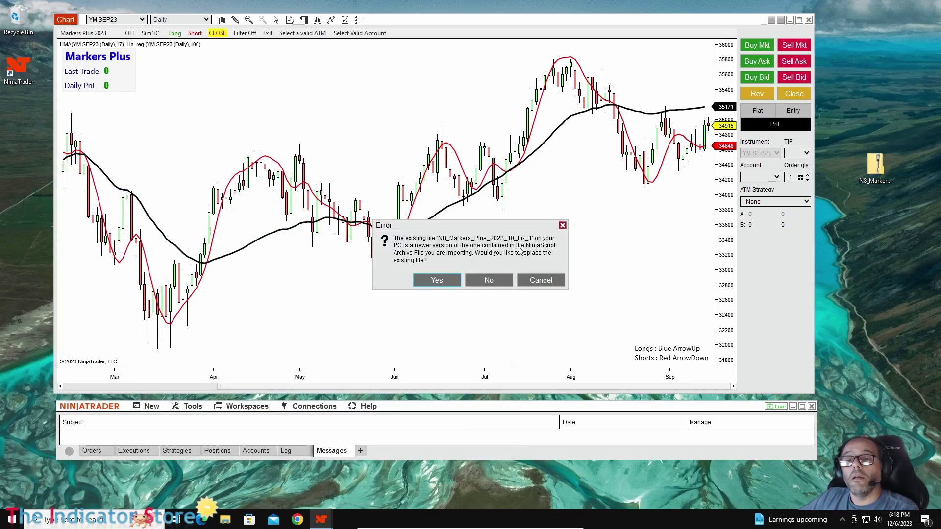
click(454, 281)
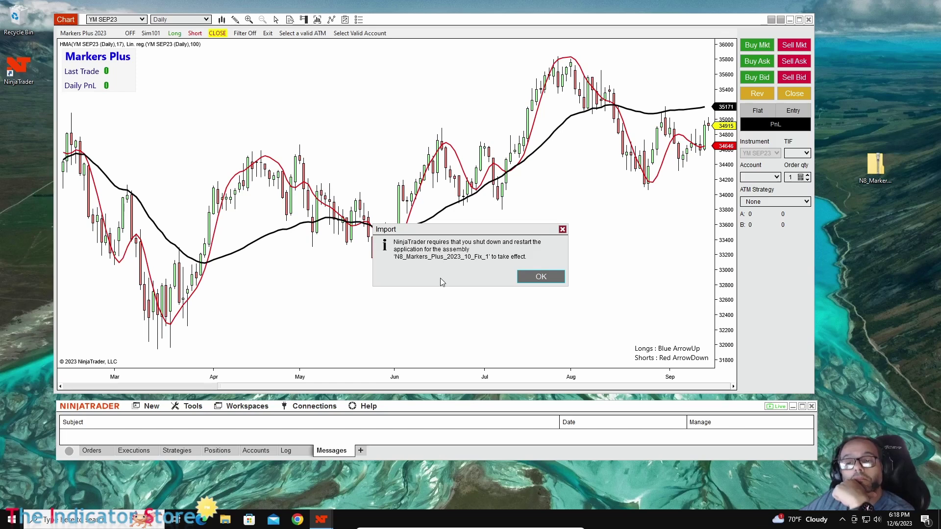
click(541, 277)
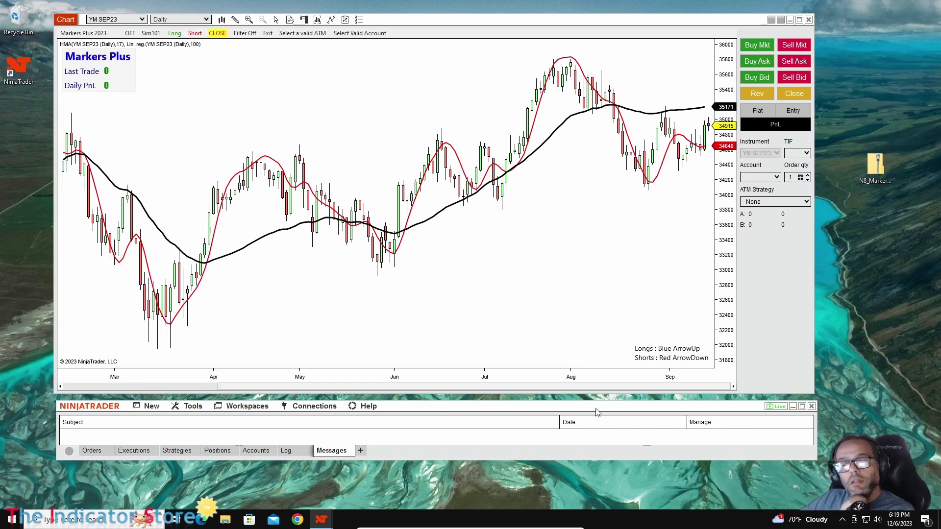
Start importing N8_Markers_Plus_2023_10_Fix_1.zip as a NinjaScript add-on again, leaving the file replacement question unanswered
click(192, 407)
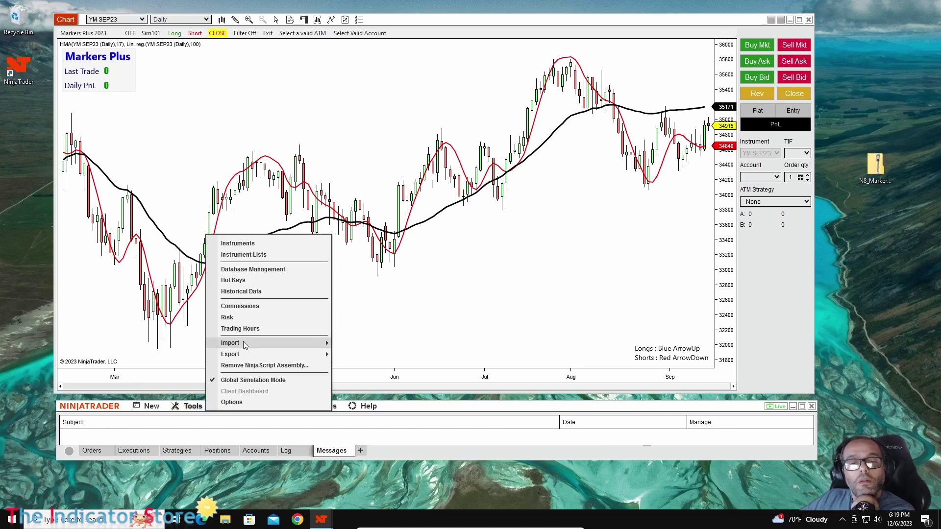
mouse_move(294, 343)
click(392, 372)
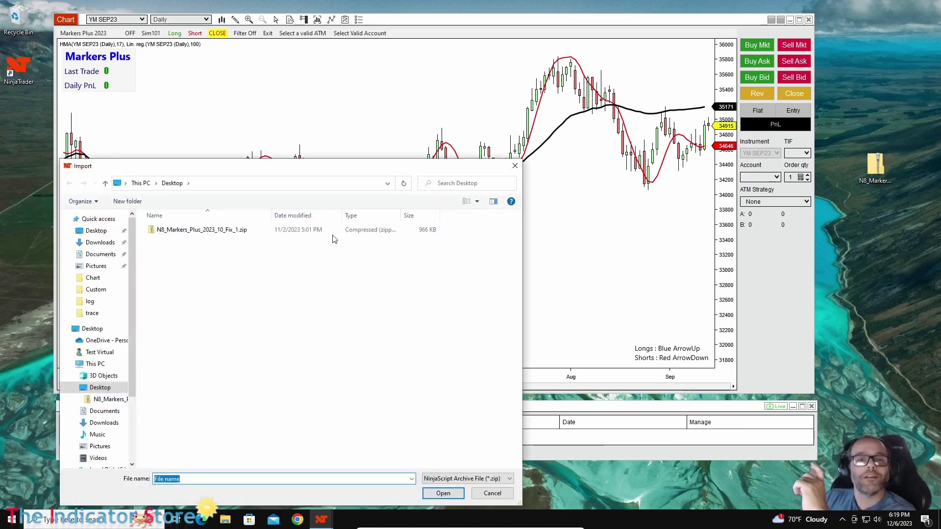
click(236, 232)
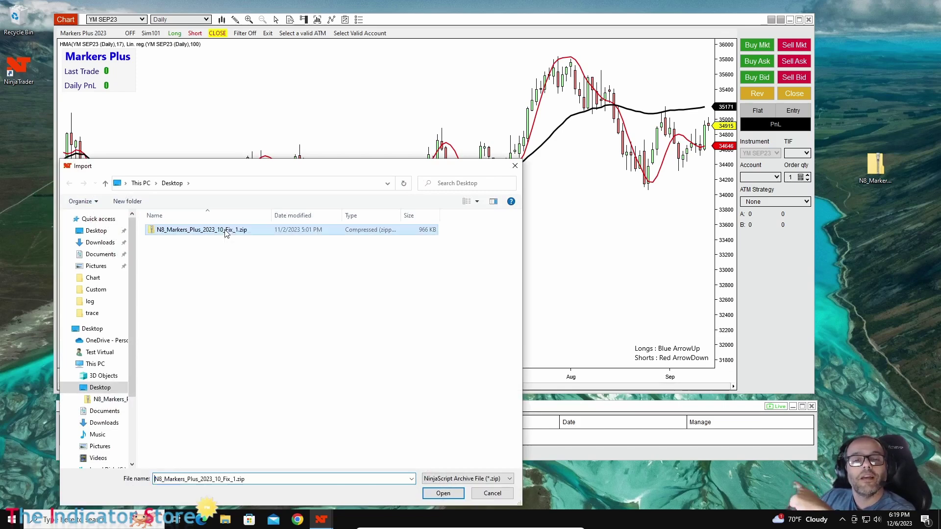
click(442, 493)
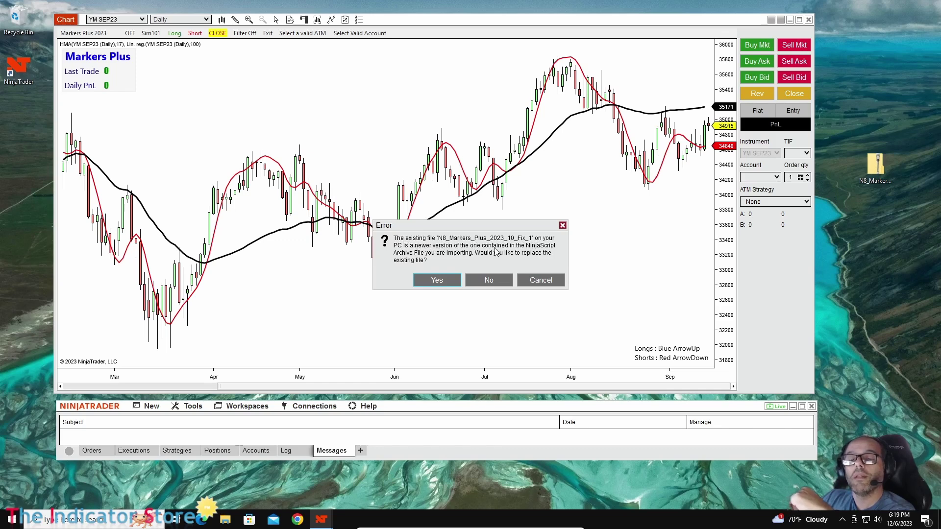
drag(480, 229, 499, 237)
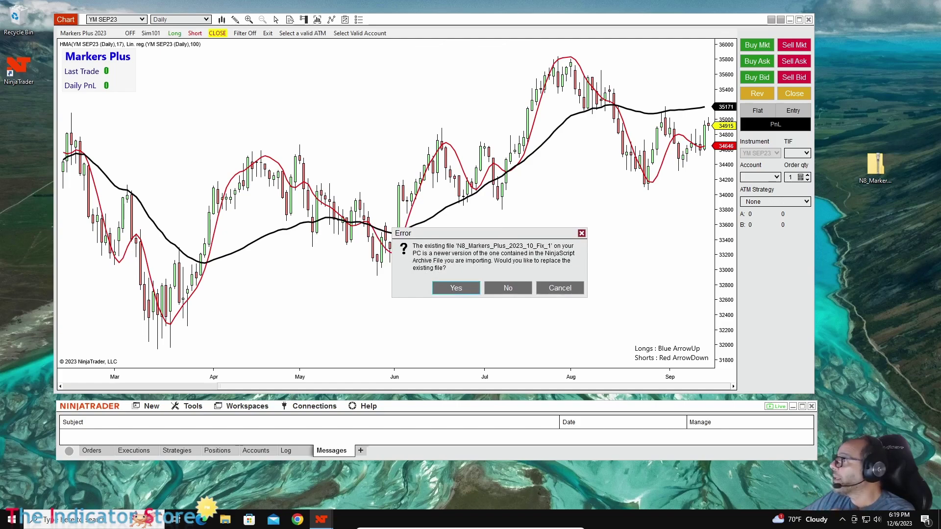
Switch to the Windows 10 virtual machine in VirtualBox, launch NinjaTrader 8 there, and dismiss the release announcement
key(alt+Tab)
drag(592, 49, 635, 57)
drag(677, 179, 436, 133)
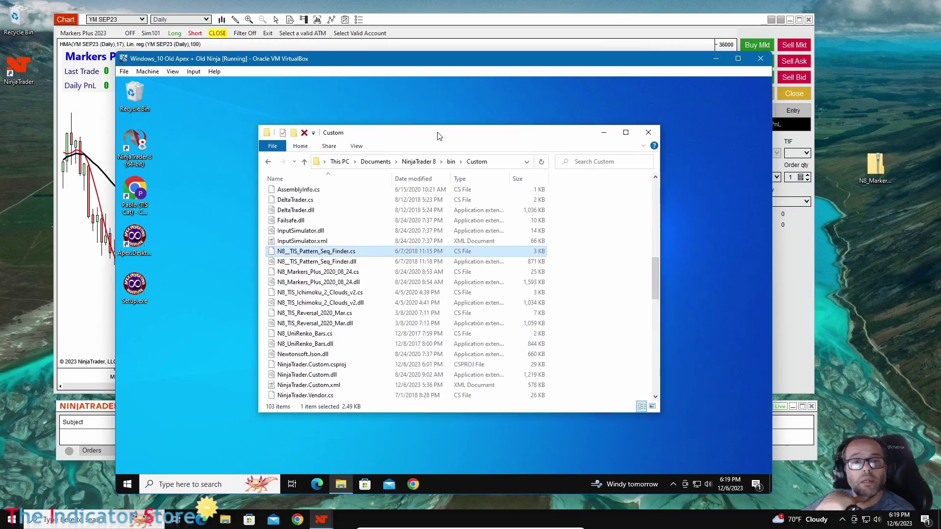
double_click(137, 140)
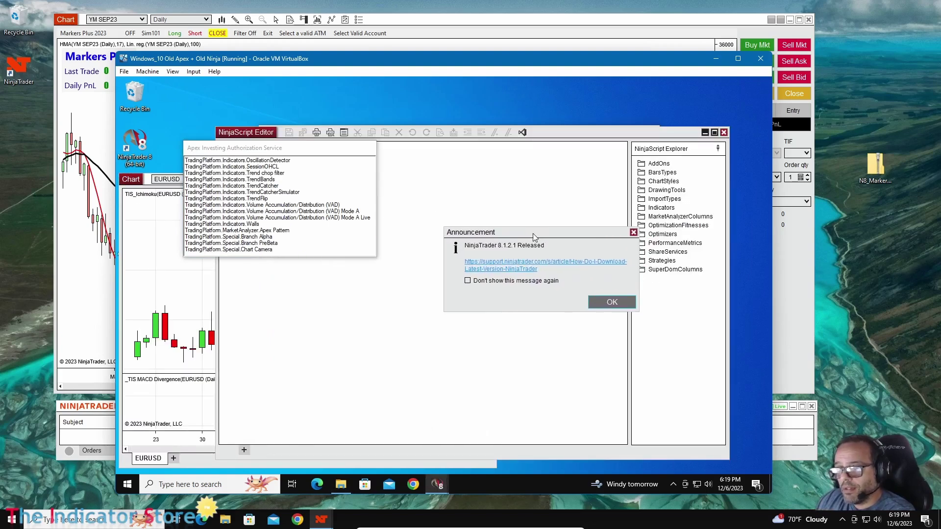
click(619, 306)
Open the NinjaScript Editor, compile the NinjaScript files, and enlarge the list of compile errors
click(416, 89)
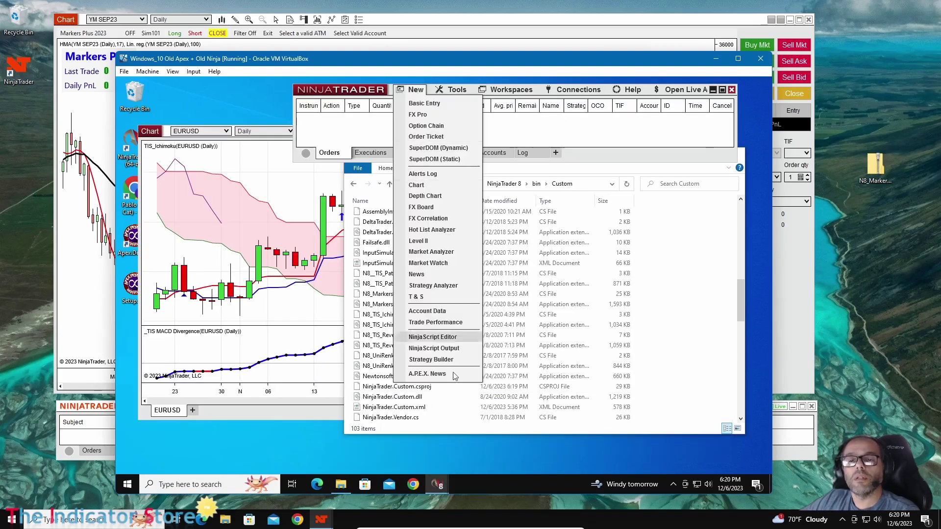
click(459, 336)
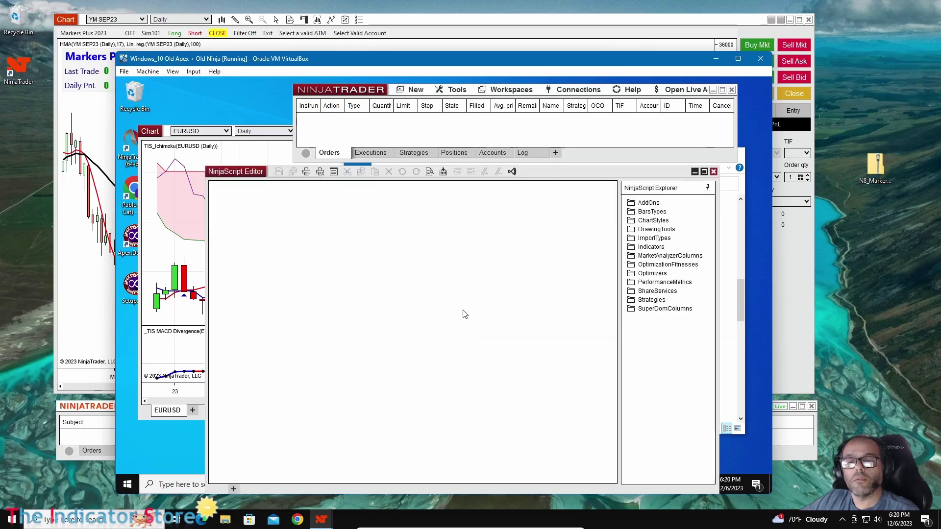
right_click(480, 244)
click(507, 263)
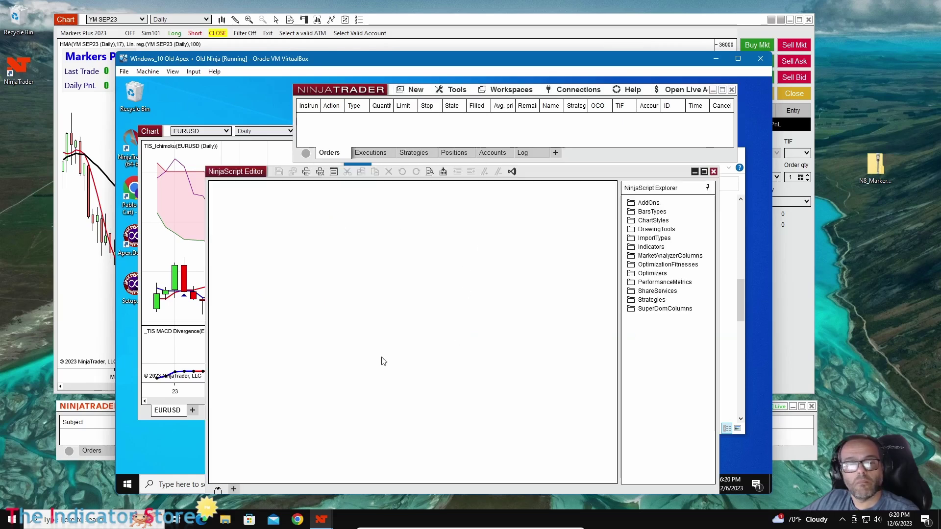
drag(249, 172, 228, 108)
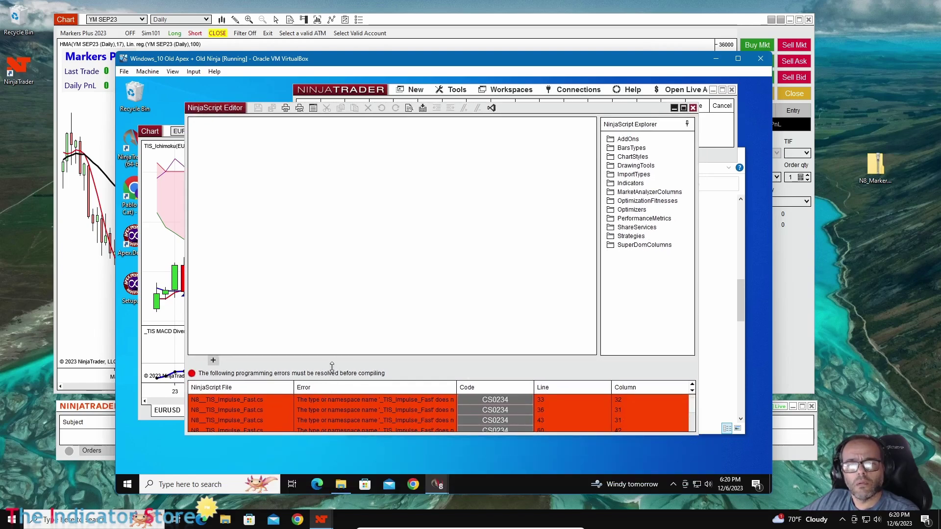
drag(331, 367, 331, 250)
Add N8__TIS_Impulse_Fast.dll from the Custom folder to the NinjaScript references and accept the reference list
right_click(425, 196)
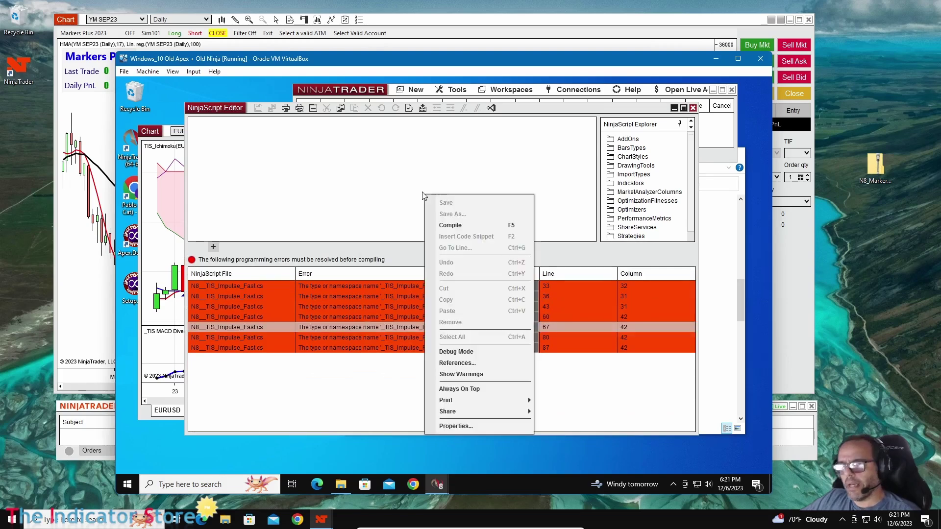
click(490, 368)
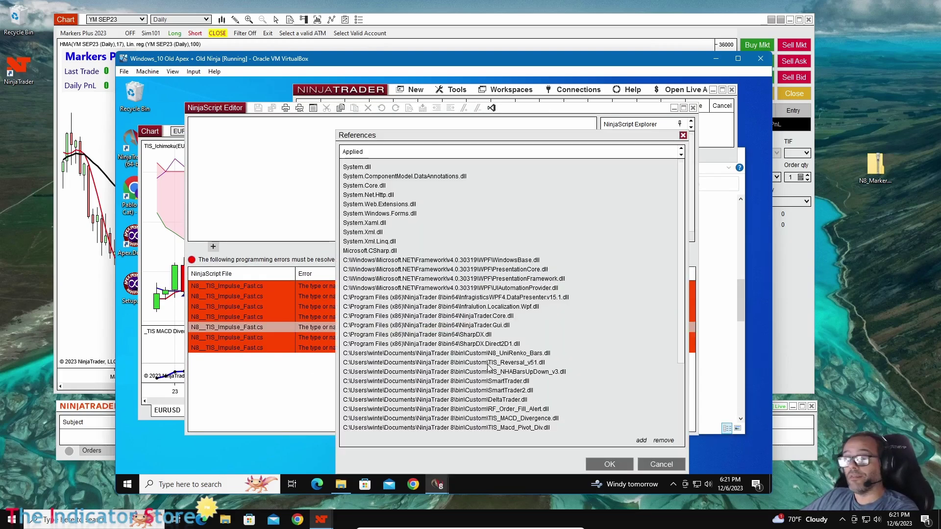
scroll(487, 309, down, 4)
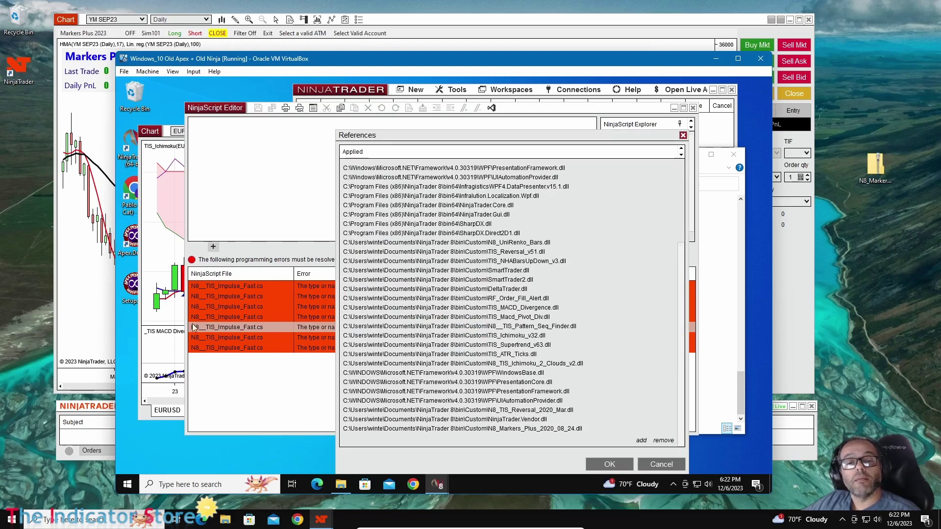
click(643, 442)
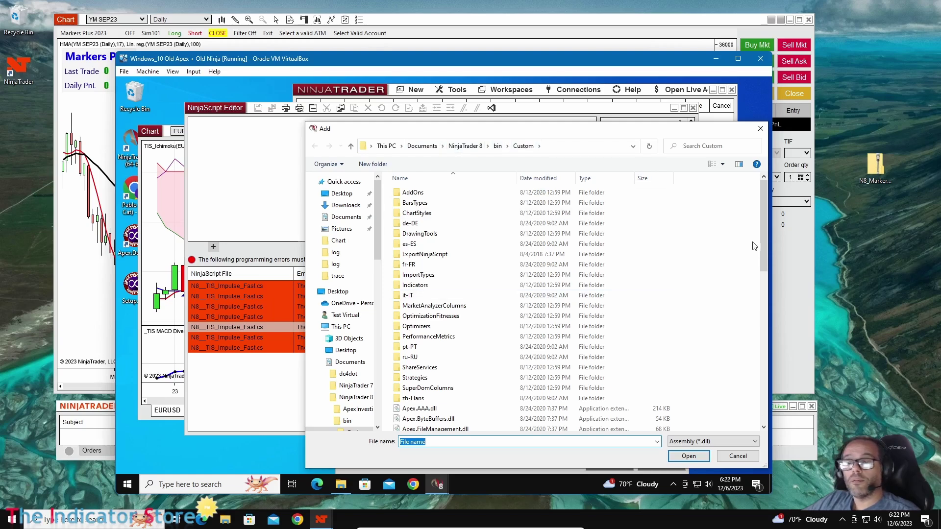
drag(759, 241, 763, 402)
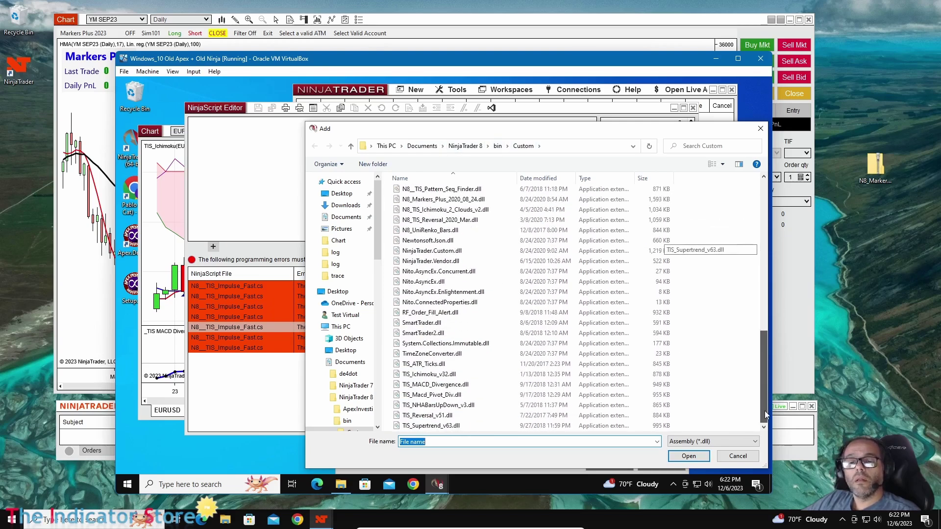
scroll(439, 316, up, 3)
scroll(438, 316, up, 2)
click(446, 263)
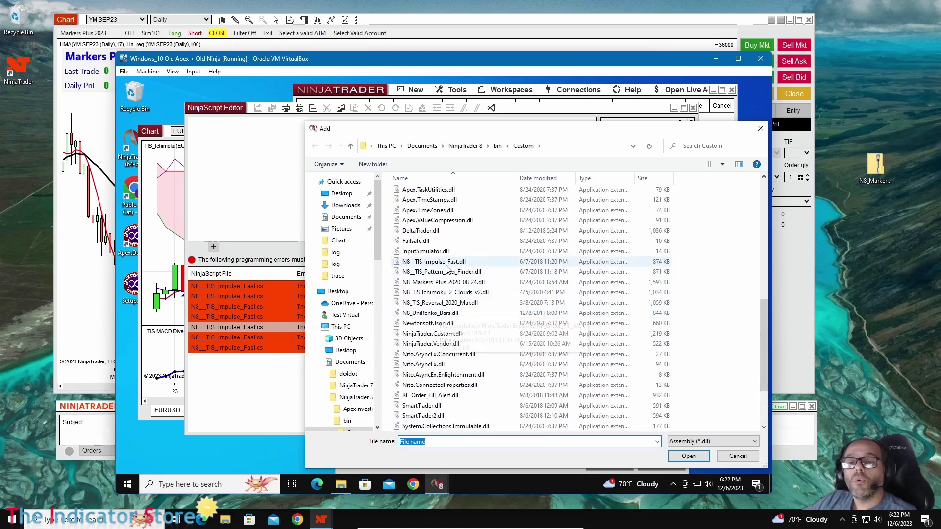
click(687, 458)
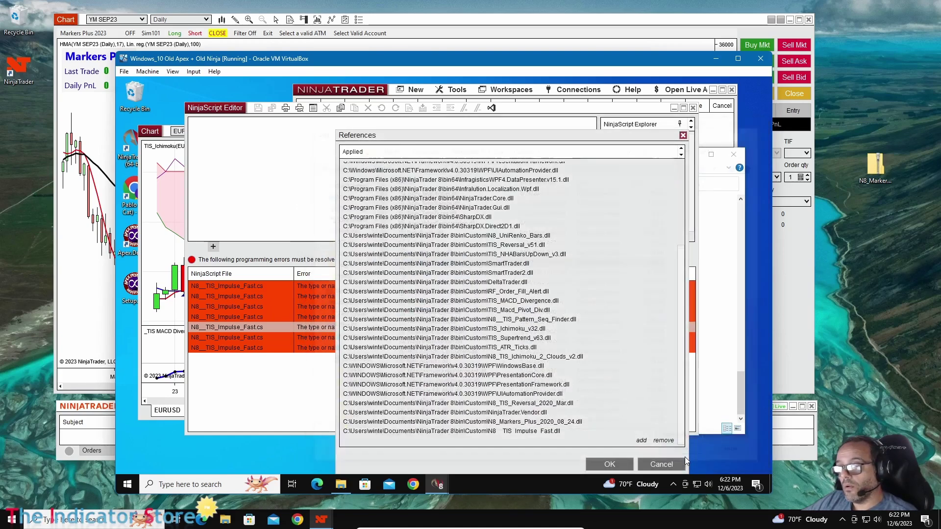
click(604, 466)
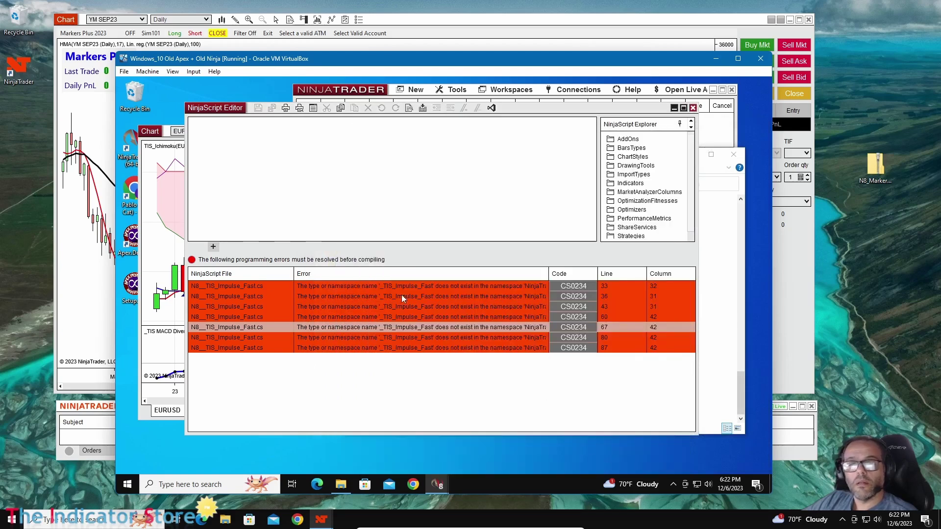
Compile the NinjaScript files again, and close the NinjaScript Editor and the Custom folder window
right_click(356, 179)
click(385, 212)
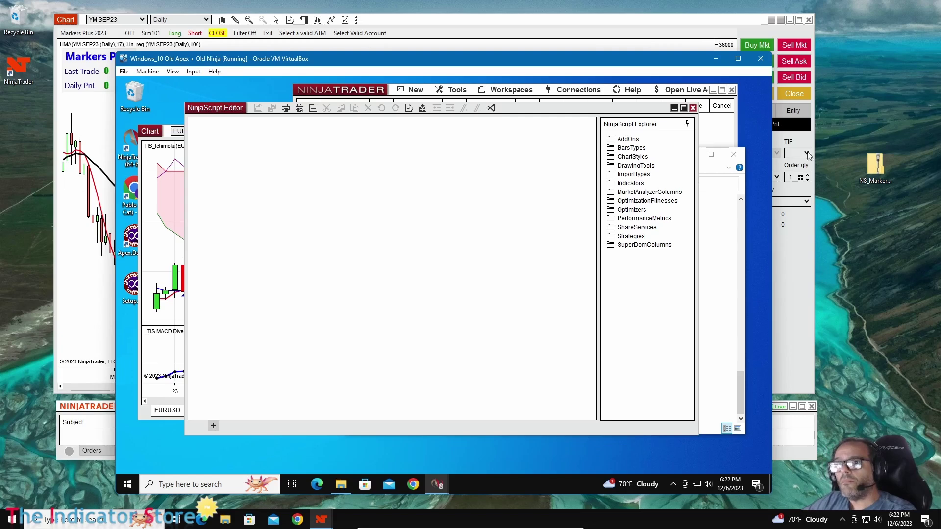
click(693, 108)
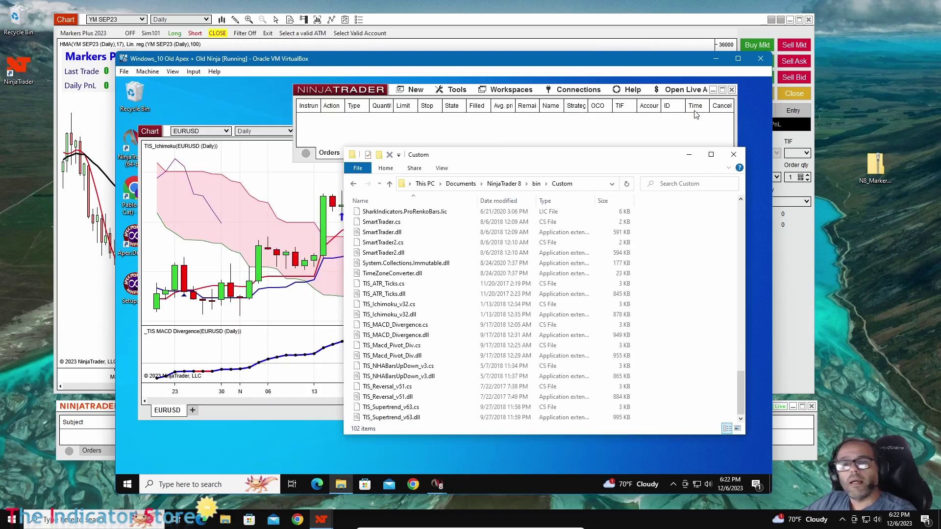
click(734, 155)
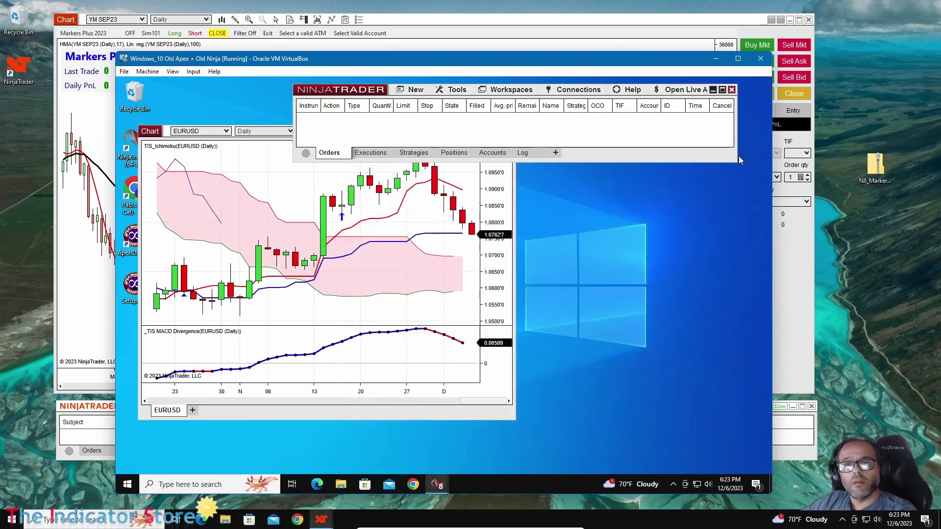
Check the installed NinjaTrader version in the About information, and move the EURUSD chart clear of the desktop shortcuts
click(637, 90)
click(657, 204)
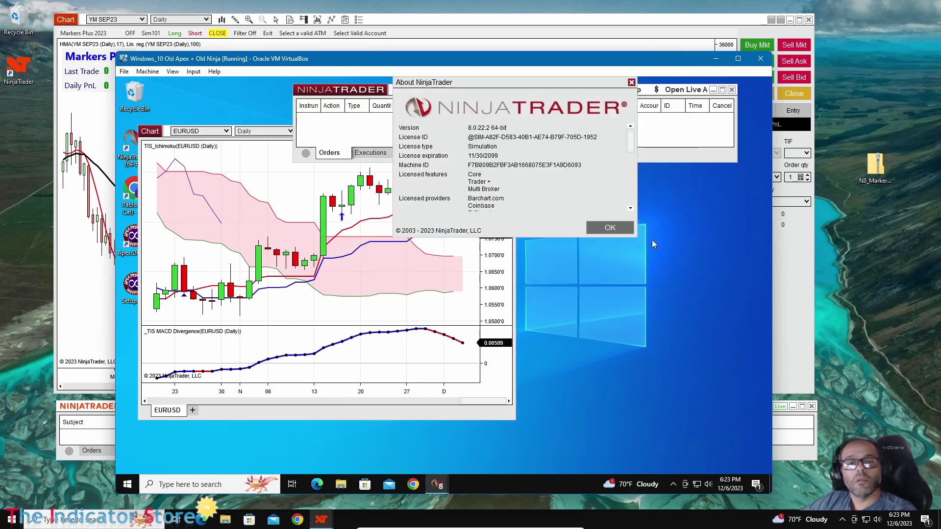
click(631, 83)
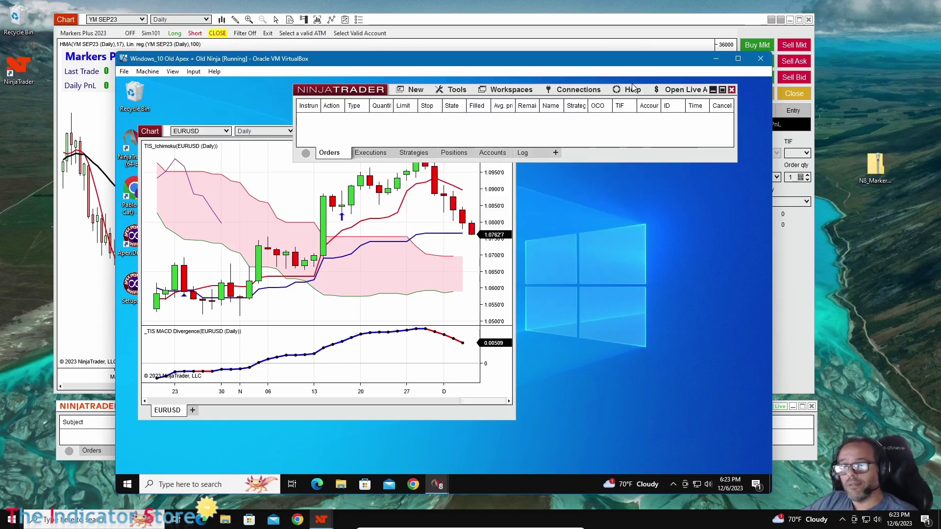
drag(147, 131, 173, 127)
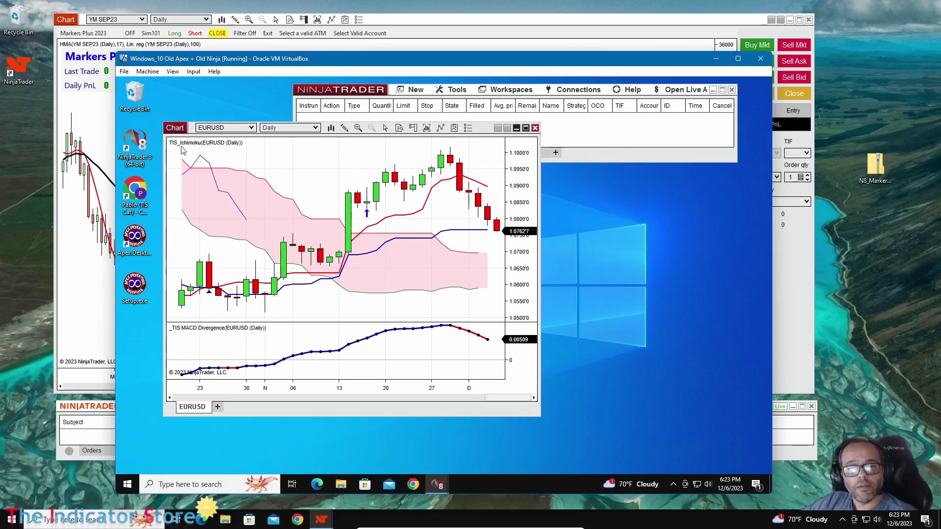
Look for the Markers Plus zip archives among the recent files and in the Downloads folder, and close File Explorer
click(341, 485)
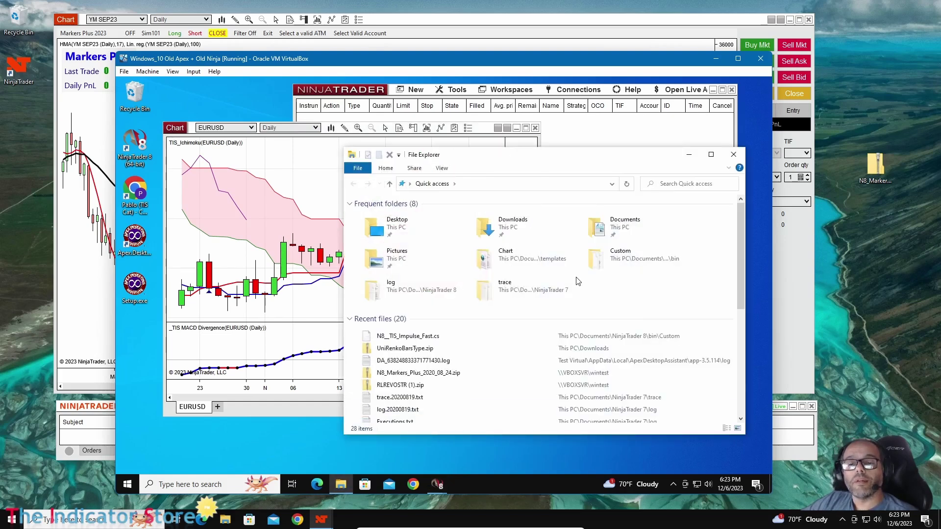
click(429, 375)
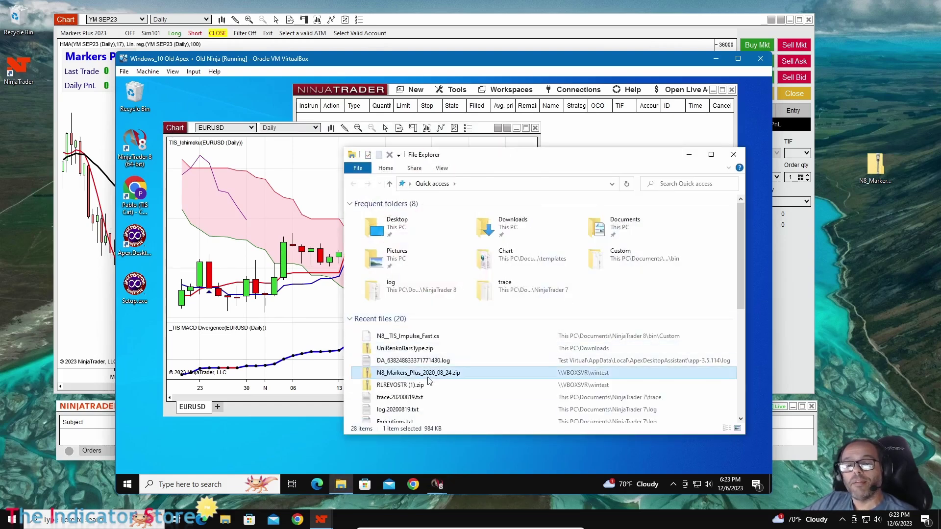
double_click(427, 375)
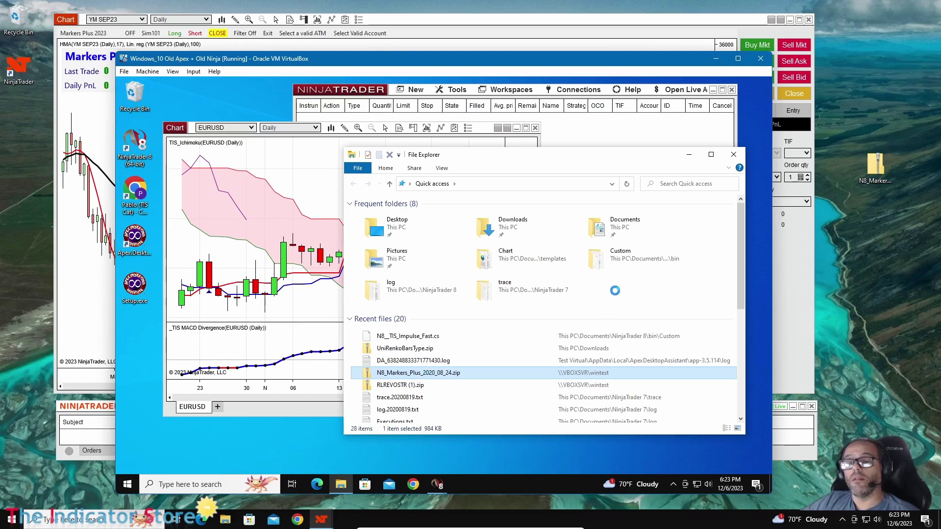
right_click(428, 376)
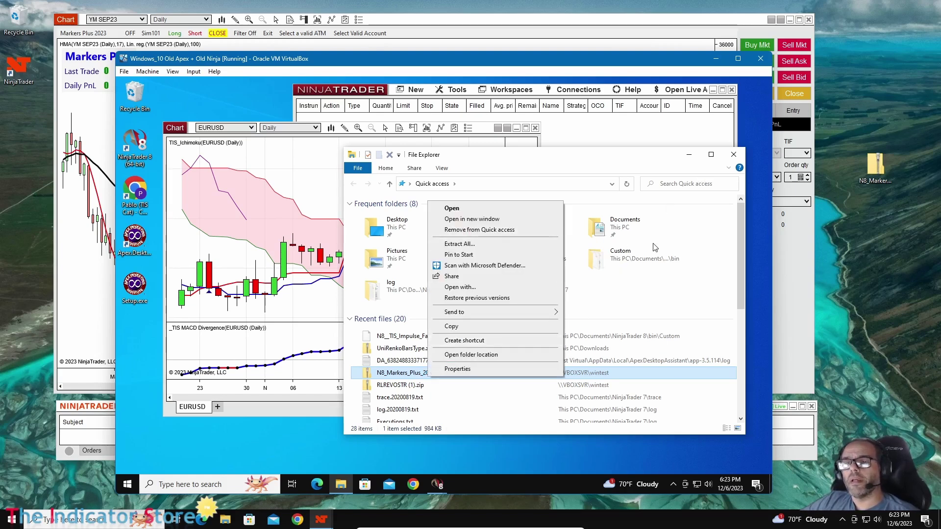
click(586, 238)
double_click(532, 226)
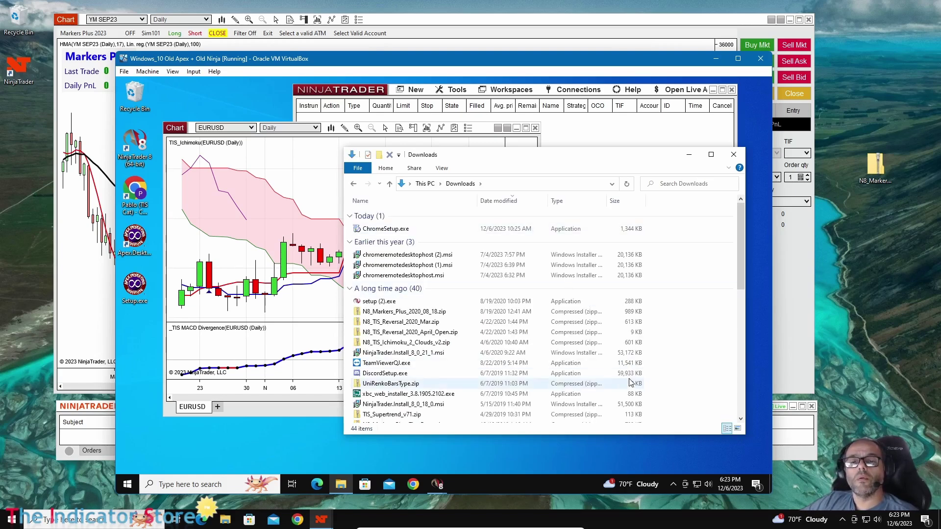
click(416, 312)
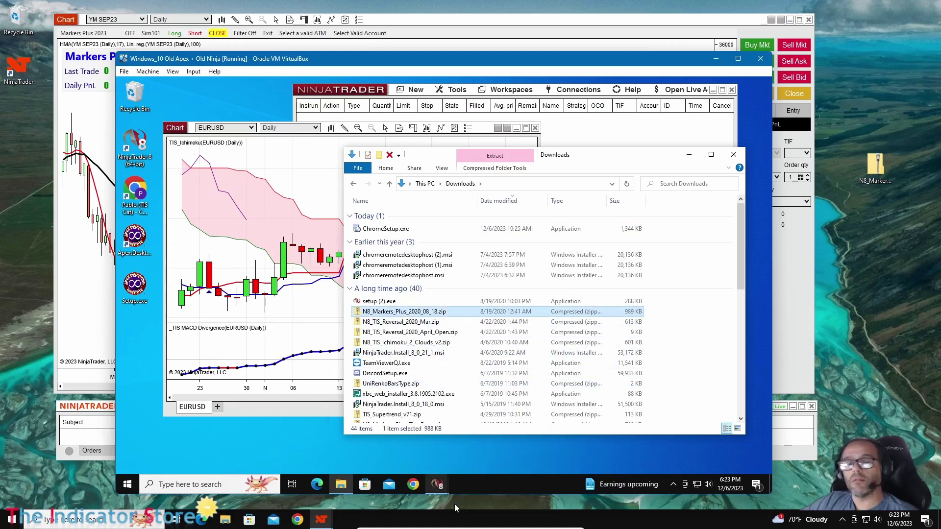
click(734, 155)
Add the Markers Plus - The Force indicator from the _The_Indicator_Store folder to the EURUSD daily chart
right_click(309, 167)
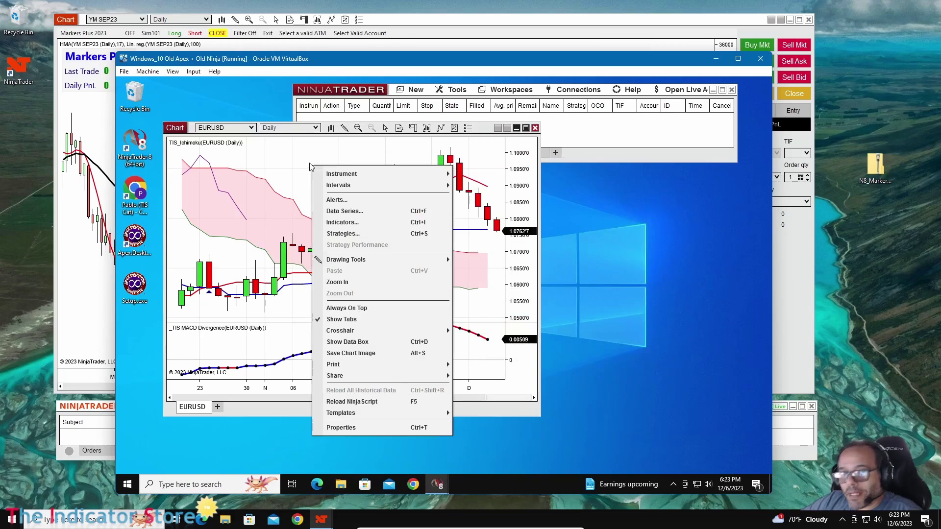
click(343, 222)
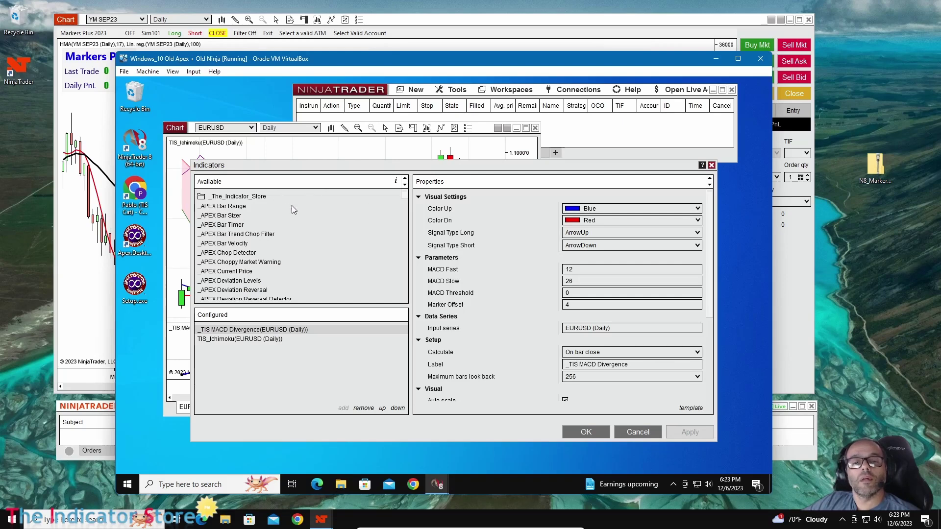
click(257, 196)
scroll(257, 196, down, 3)
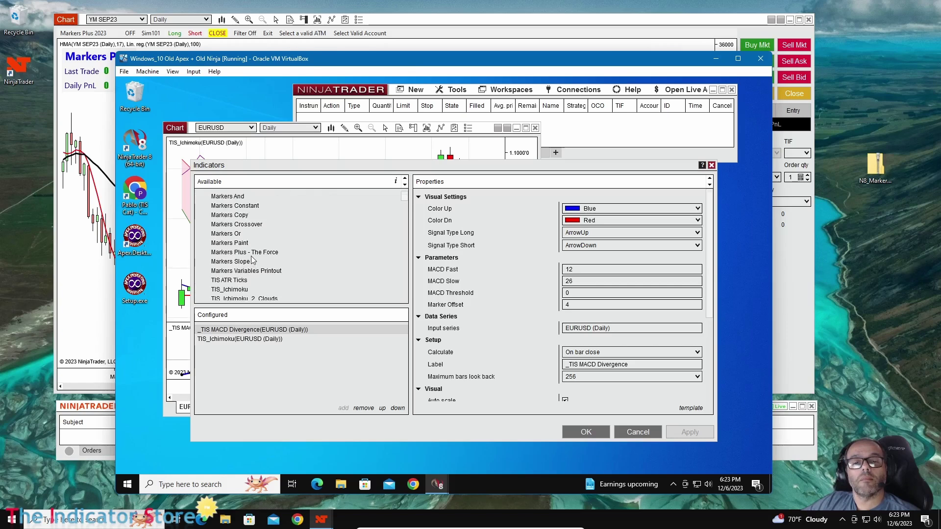
click(250, 253)
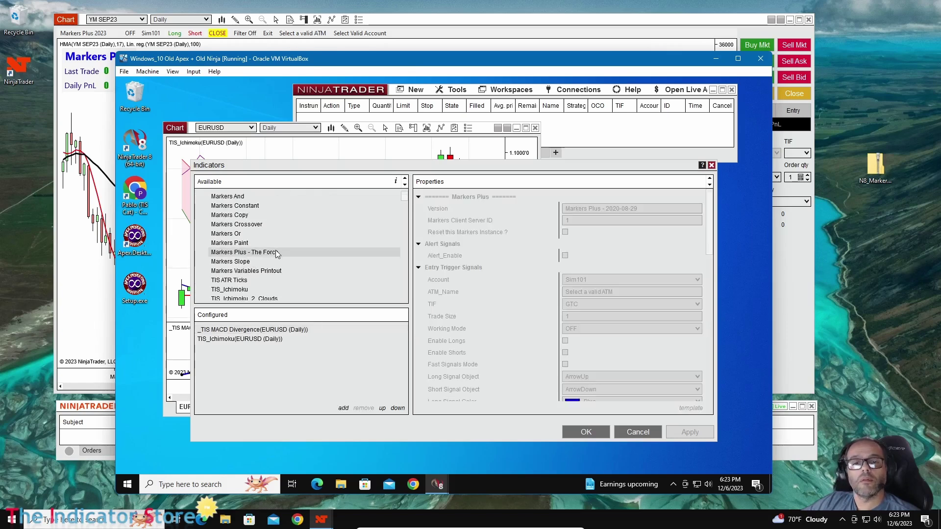
click(343, 409)
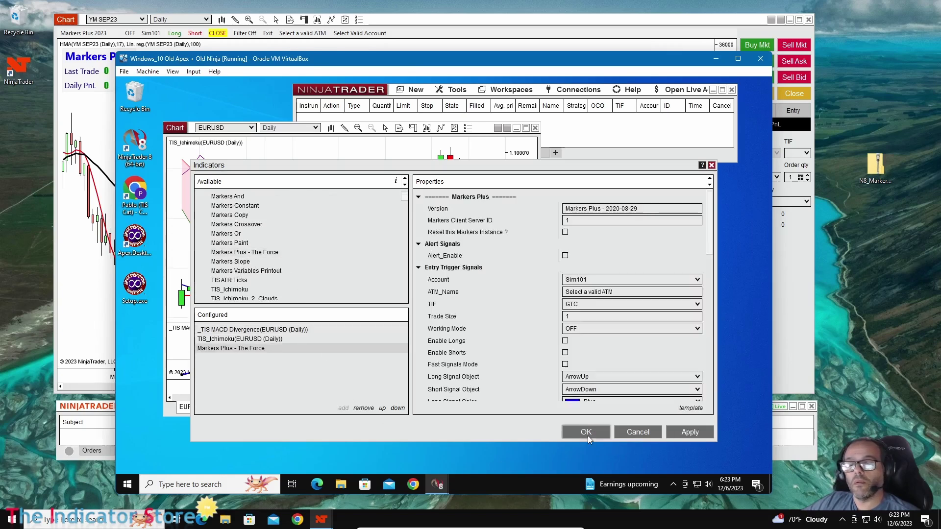
click(588, 433)
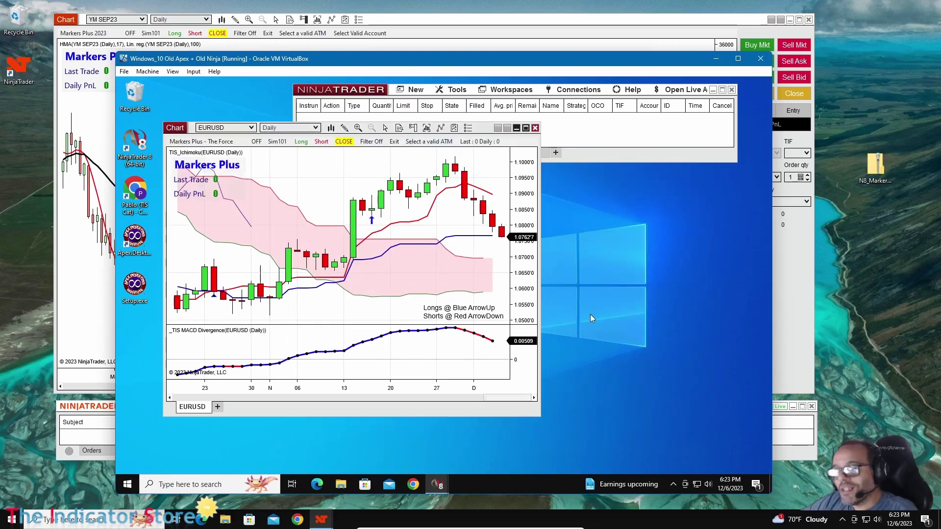
Try to import N8_Markers_Plus_2020_08_18.zip from Downloads as a NinjaScript add-on in the virtual machine's NinjaTrader
click(620, 154)
click(452, 90)
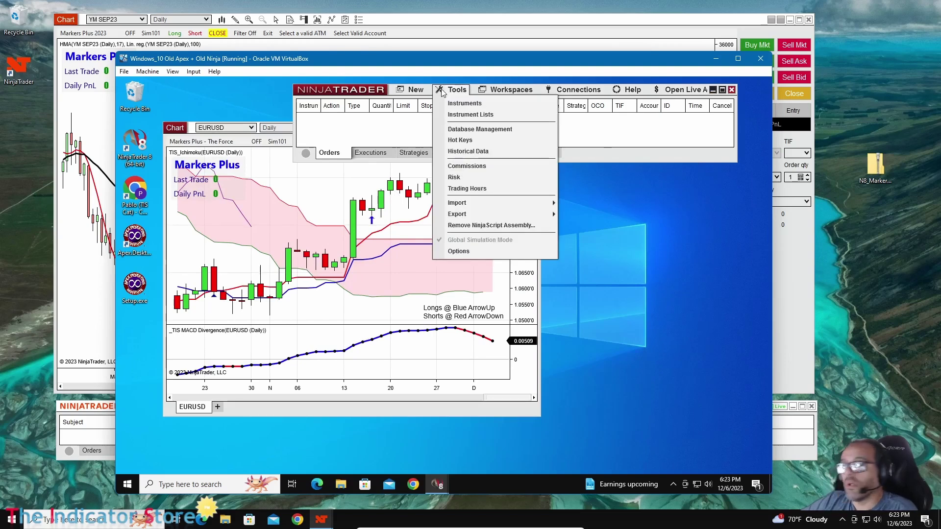
mouse_move(501, 203)
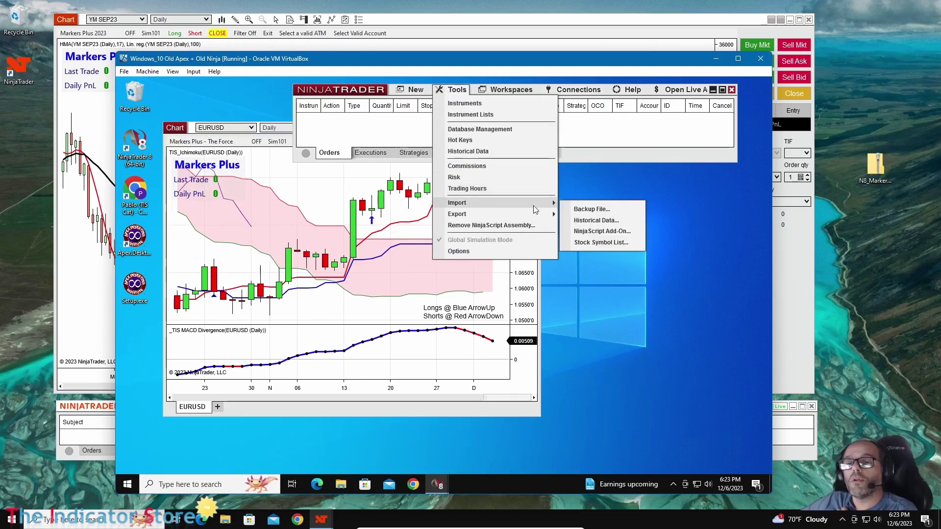
click(621, 232)
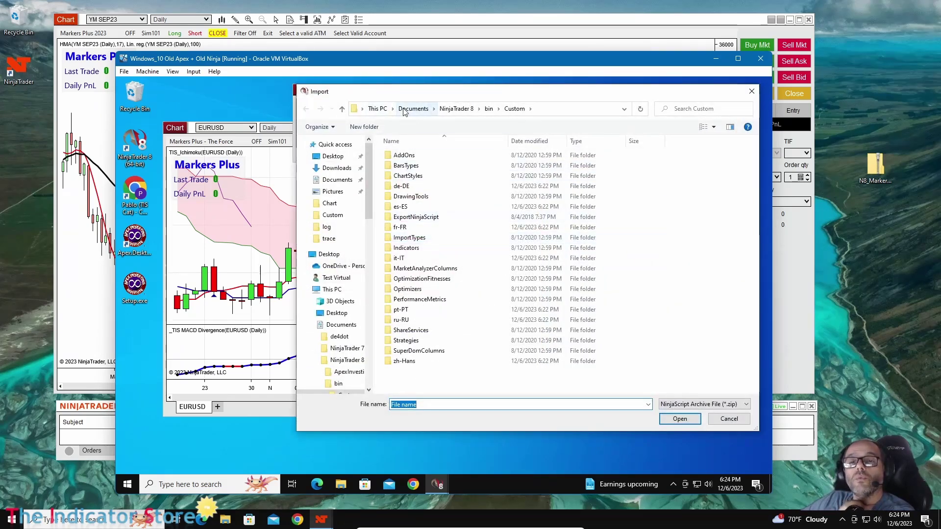
click(337, 168)
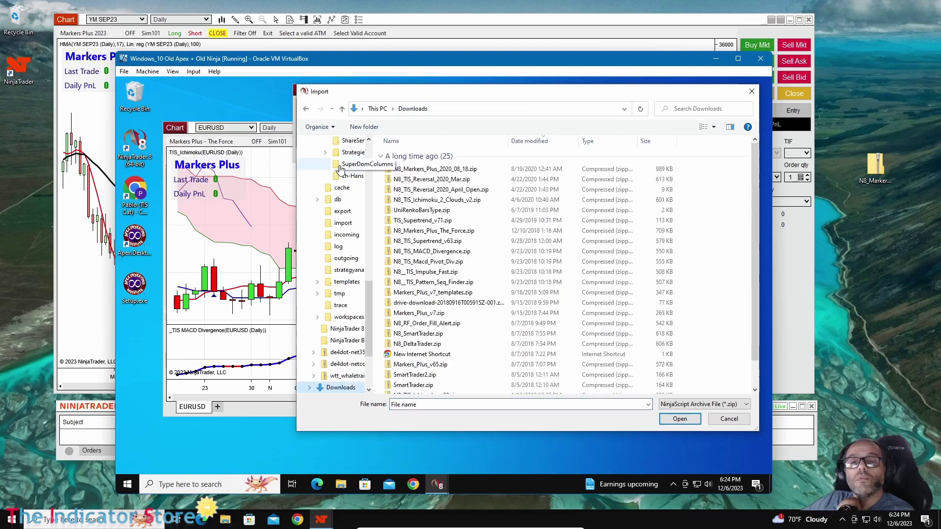
click(430, 169)
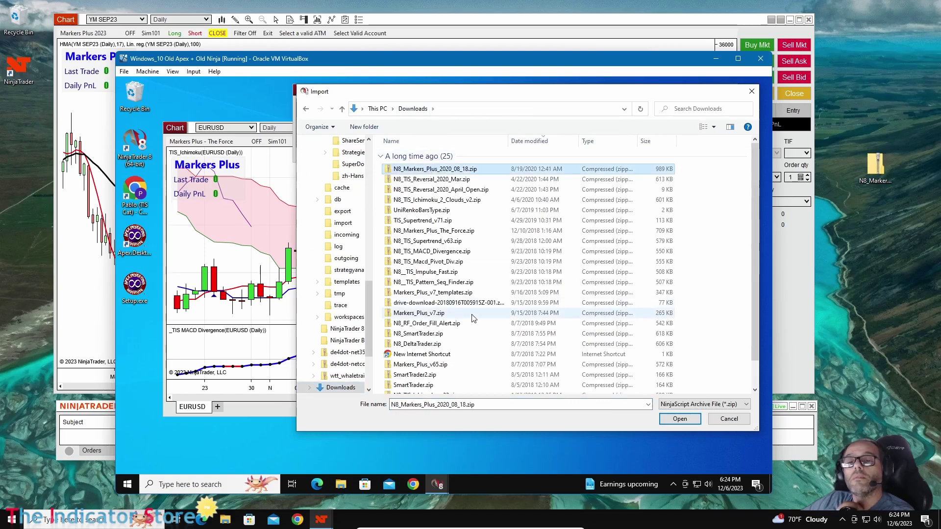
click(678, 420)
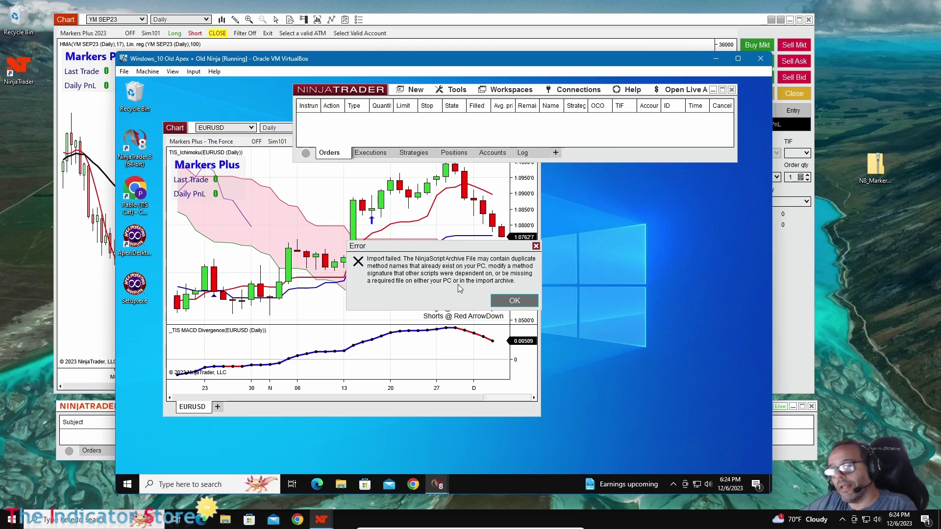
click(499, 302)
Move the virtual machine window aside, cancel the host's pending file replacement, and check its NinjaTrader version in the About information
drag(187, 66, 912, 243)
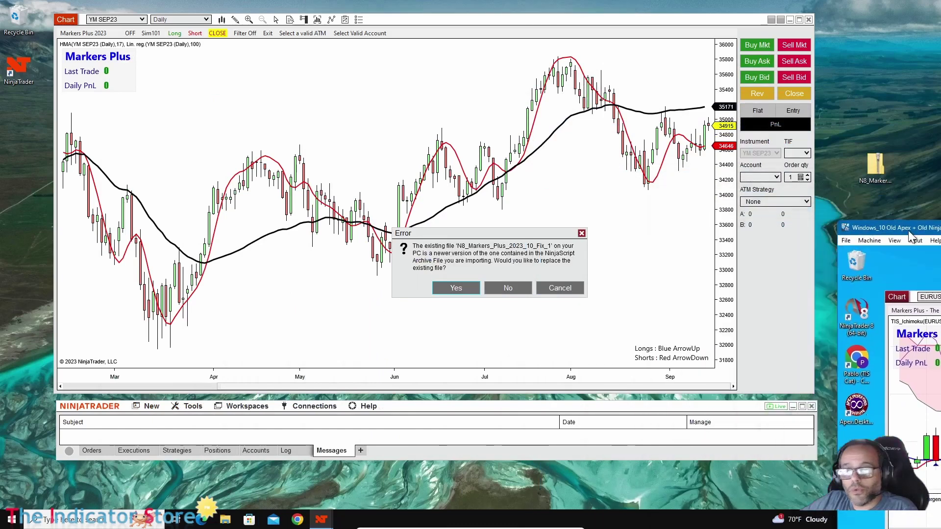
click(547, 291)
click(357, 411)
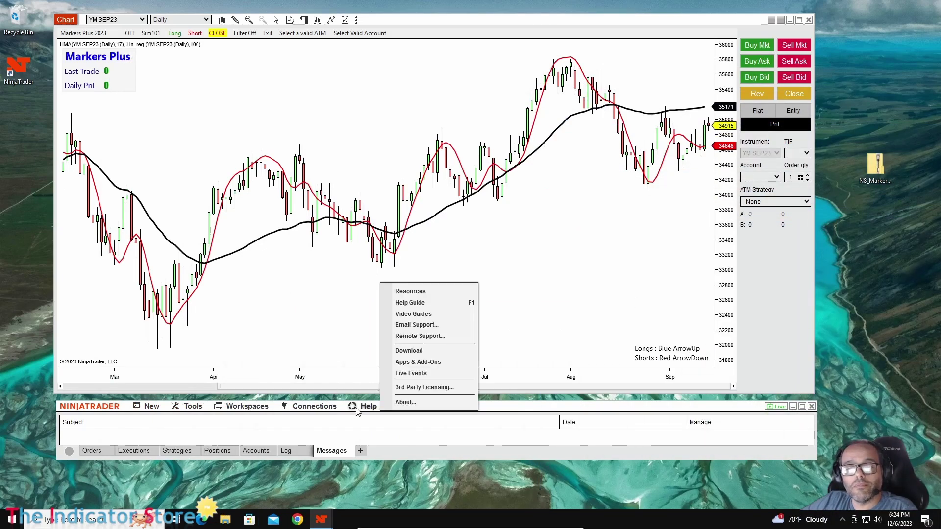
click(412, 401)
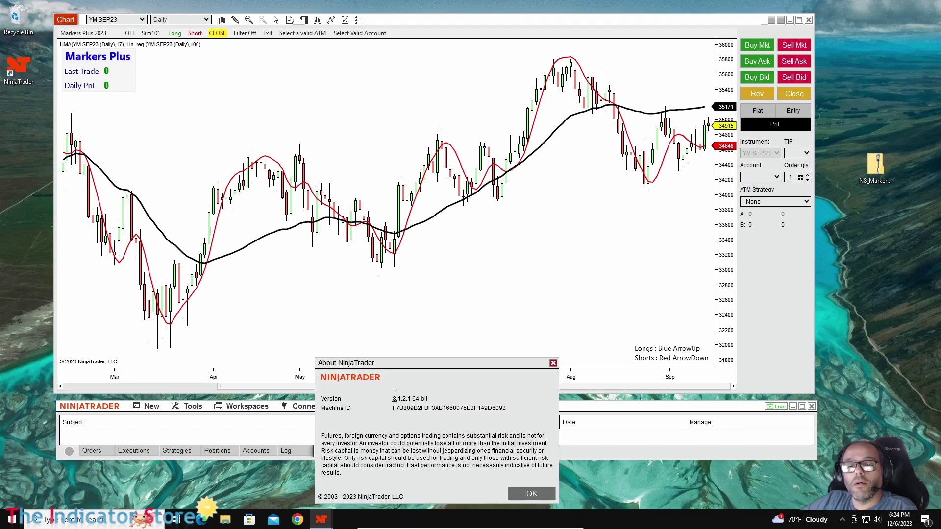
click(523, 493)
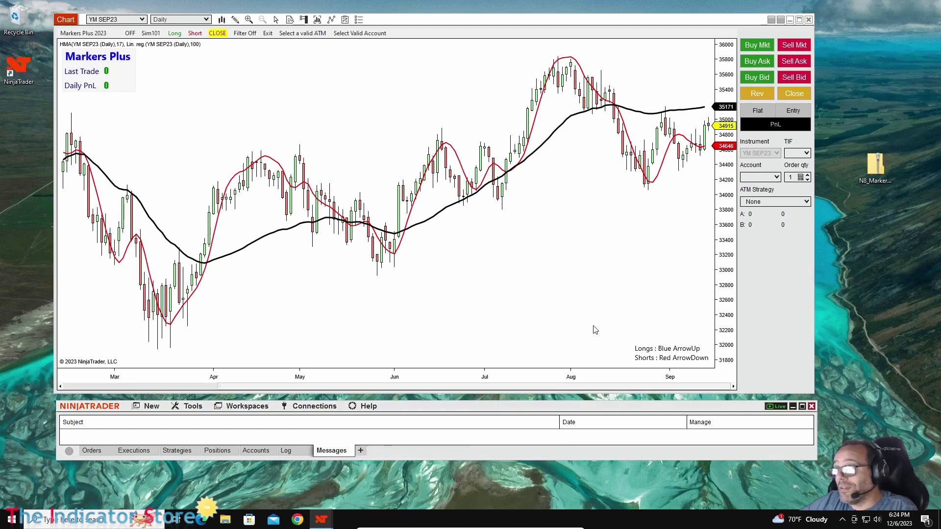
Inspect the contents of N8_Markers_Plus_2023_10_Fix_1.zip, and import it from the Desktop as a NinjaScript add-on, replacing the existing file
double_click(866, 171)
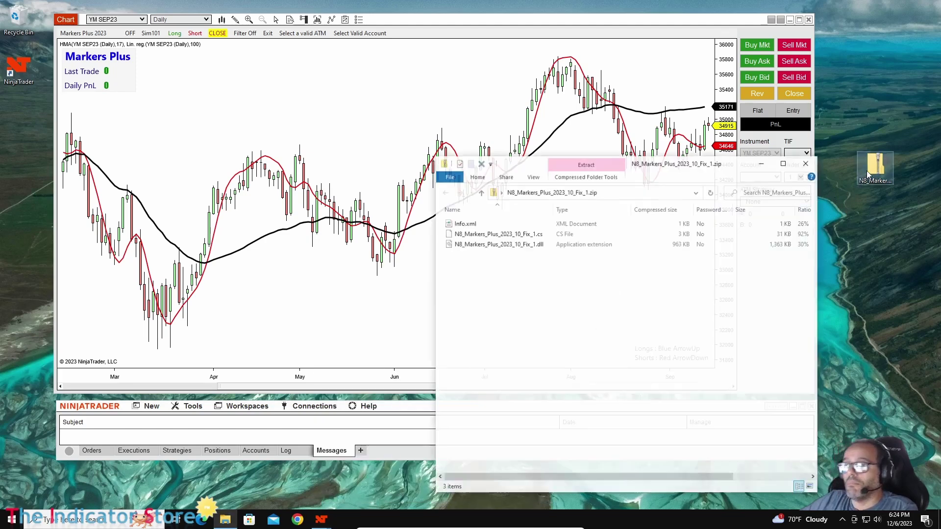
click(799, 161)
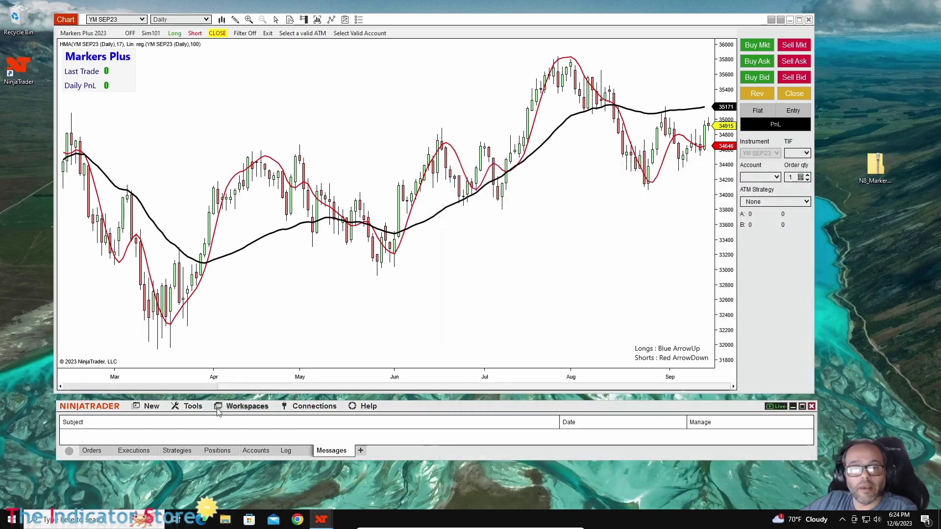
click(191, 408)
mouse_move(255, 342)
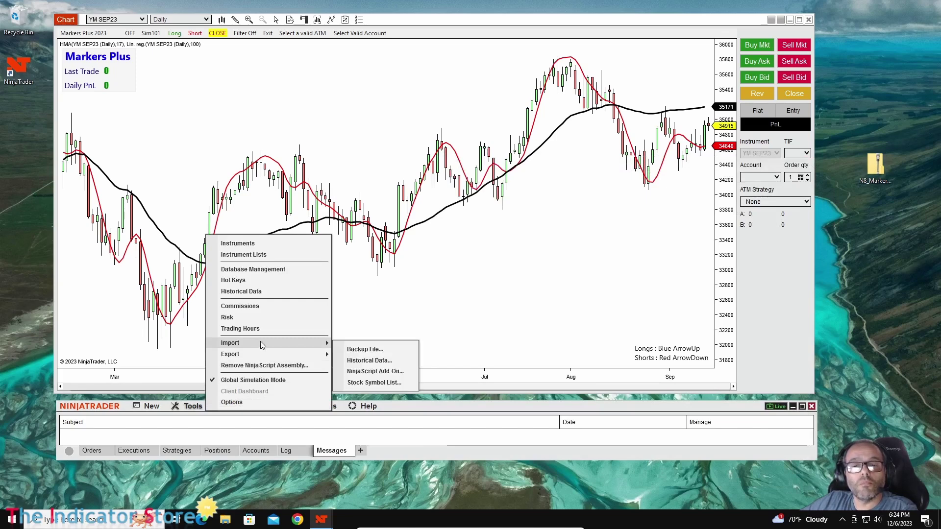
click(383, 374)
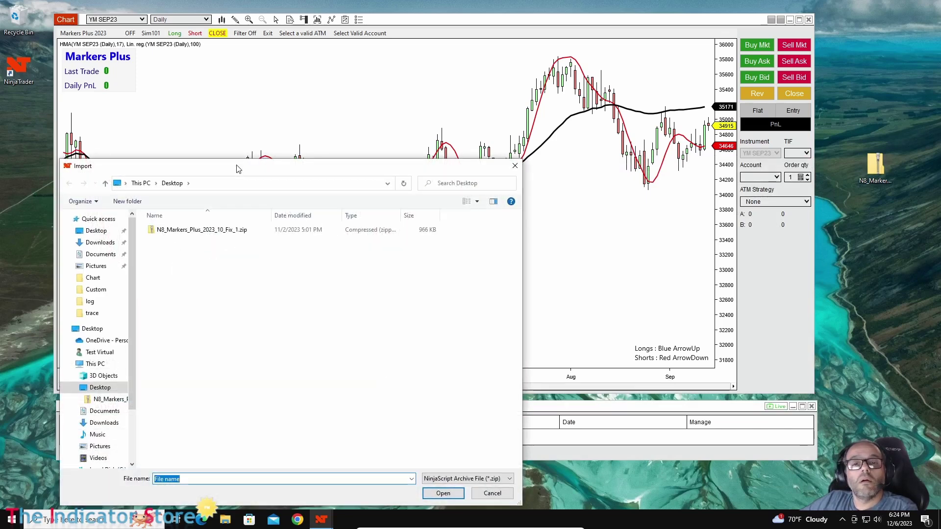
drag(363, 150, 437, 132)
double_click(387, 193)
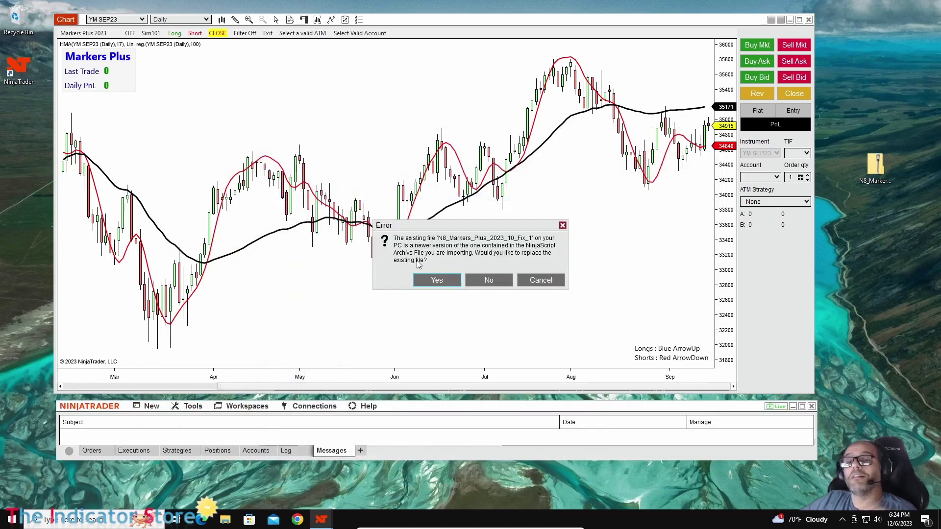
click(438, 280)
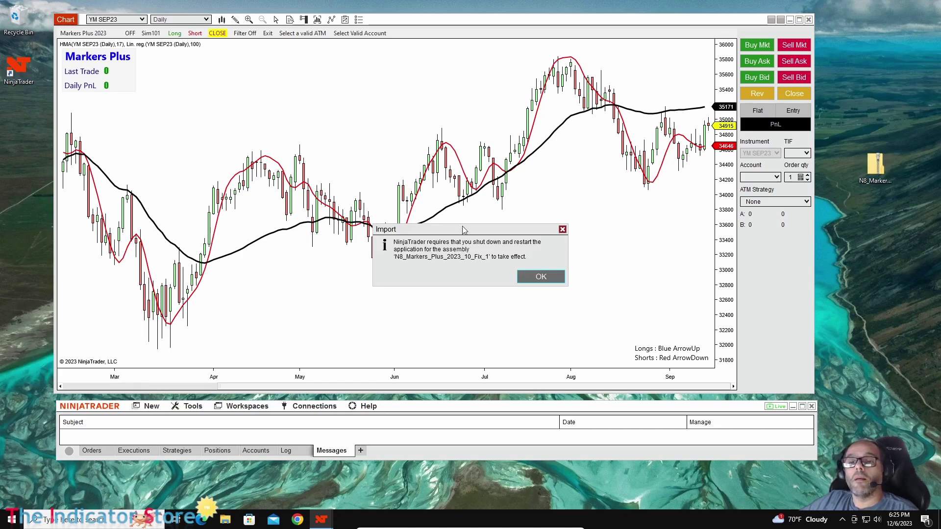
drag(463, 230, 513, 217)
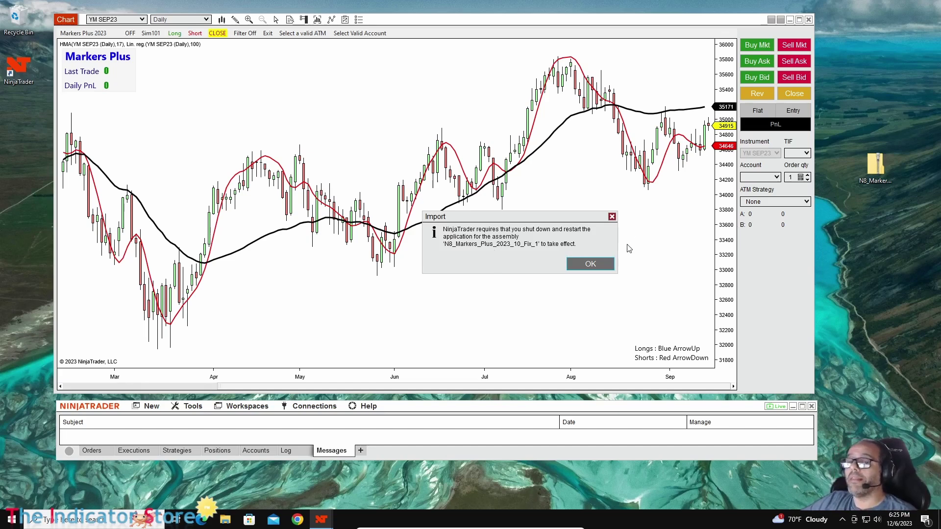
click(585, 266)
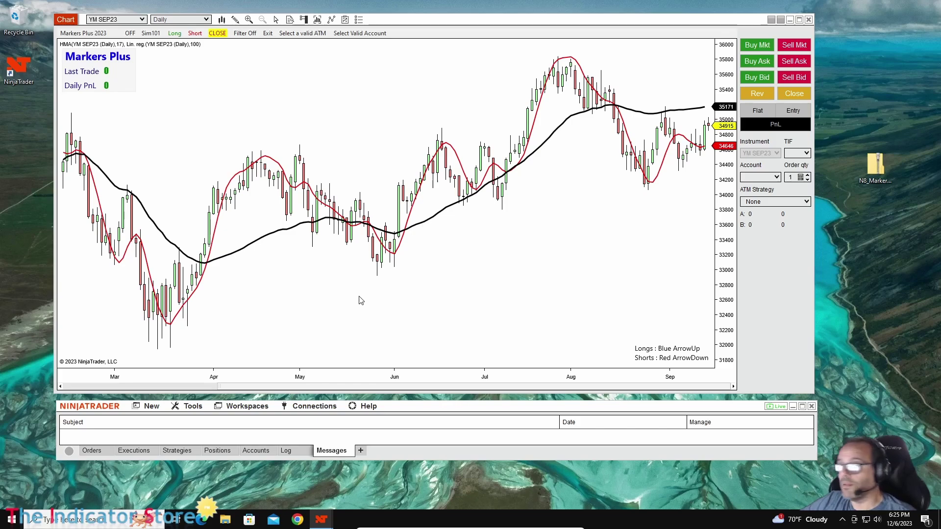
Switch back to the virtual machine and remove the N8_Markers_Plus_2020_08_24 NinjaScript assembly from its NinjaTrader
key(alt+Tab)
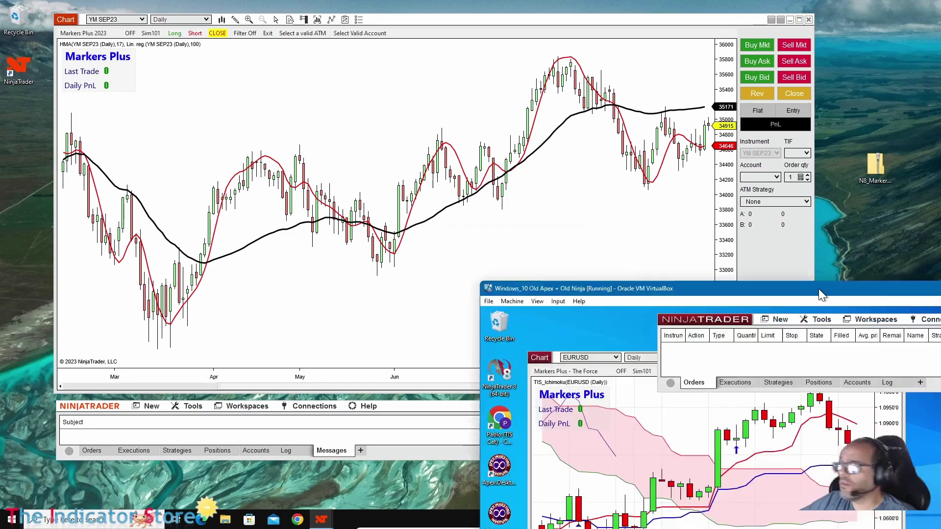
drag(476, 76, 463, 52)
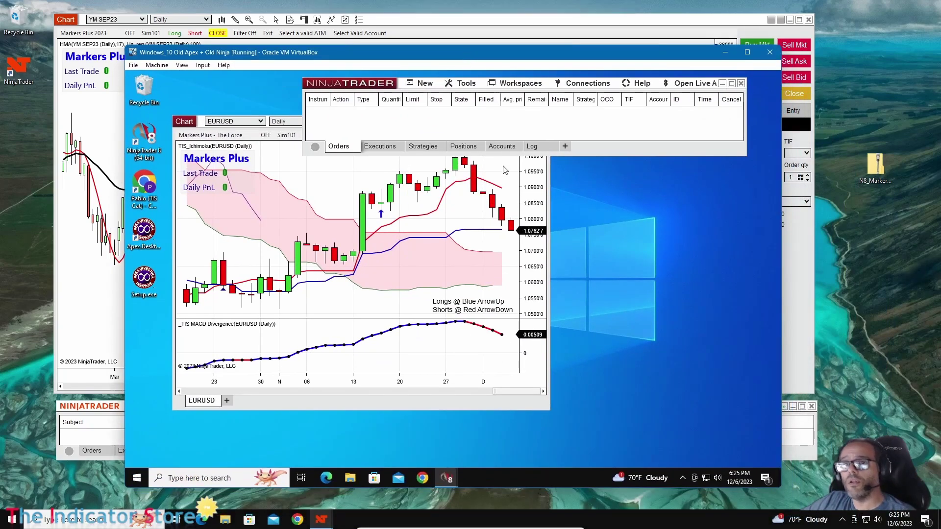
click(459, 85)
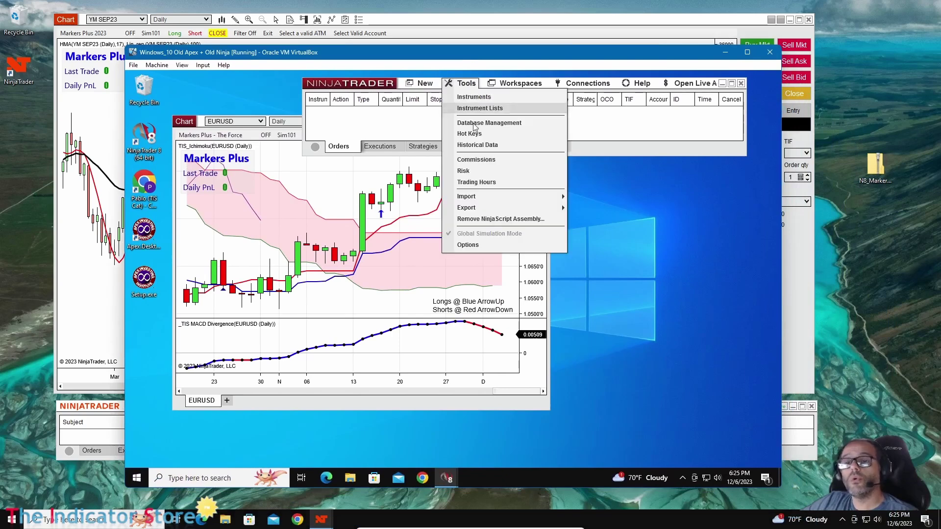
click(490, 219)
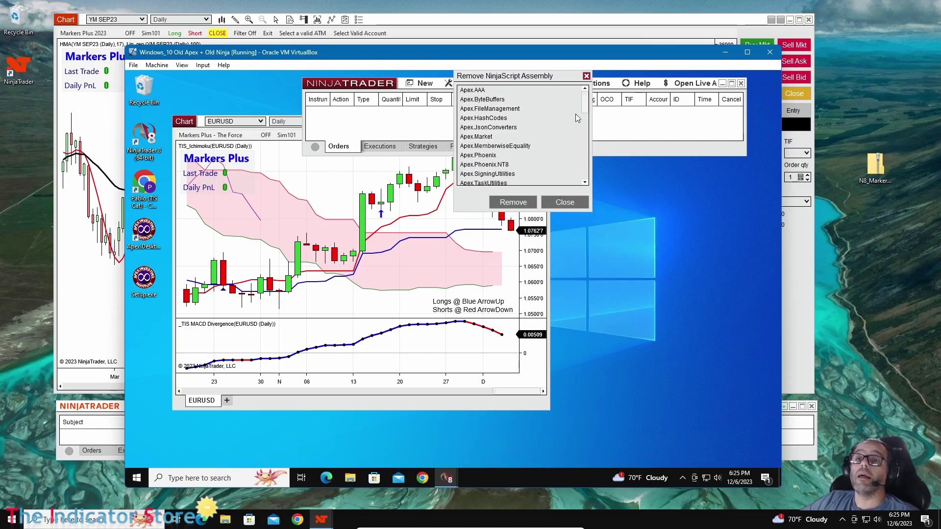
drag(587, 107, 590, 137)
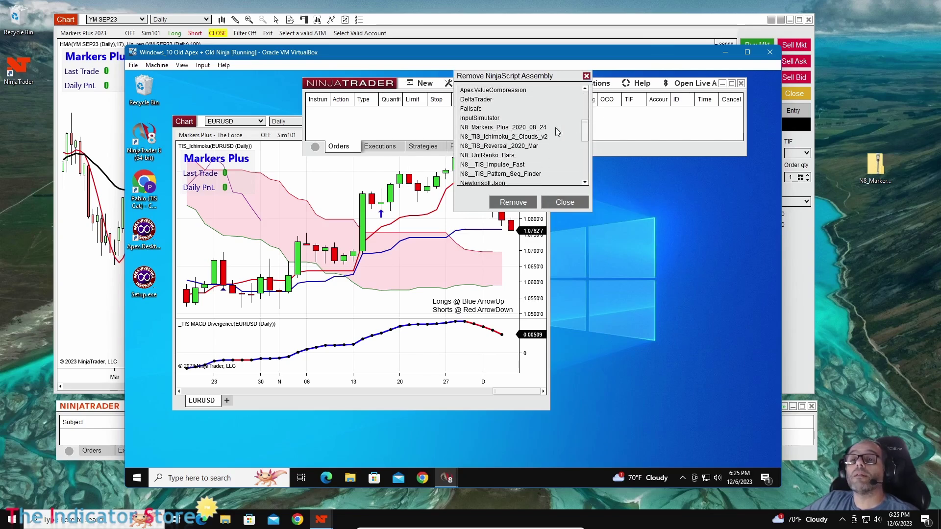
click(530, 201)
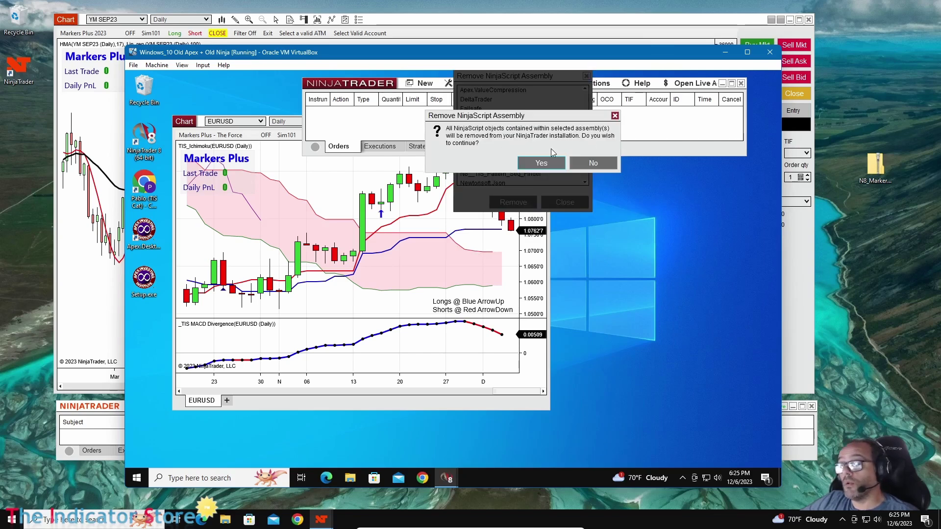
click(541, 163)
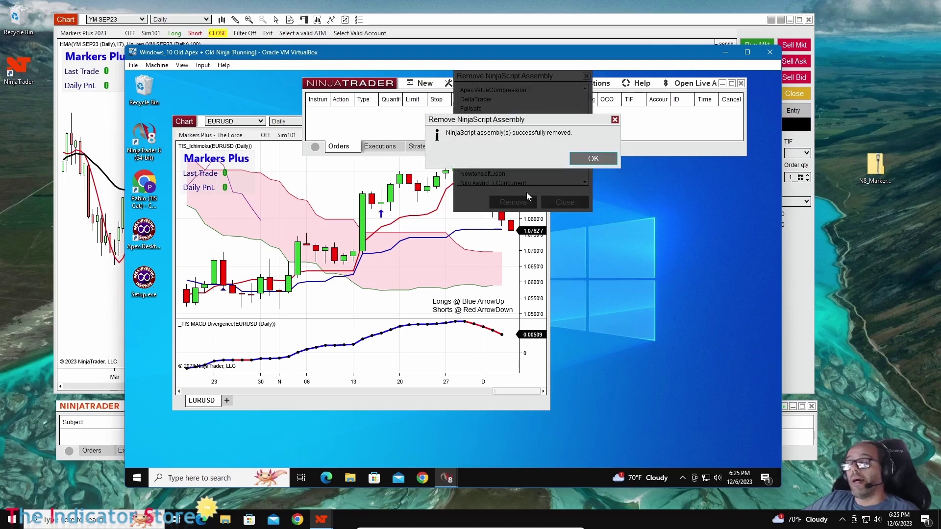
click(594, 159)
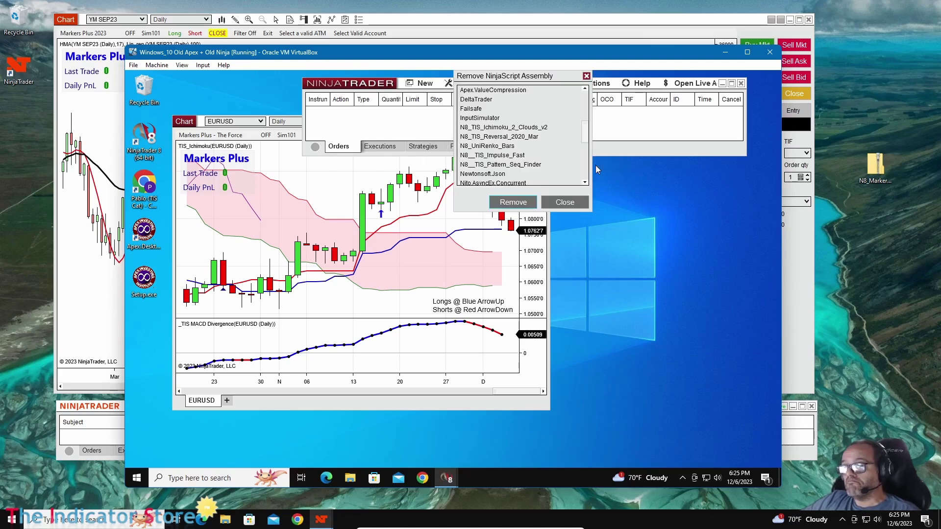
click(563, 203)
click(317, 174)
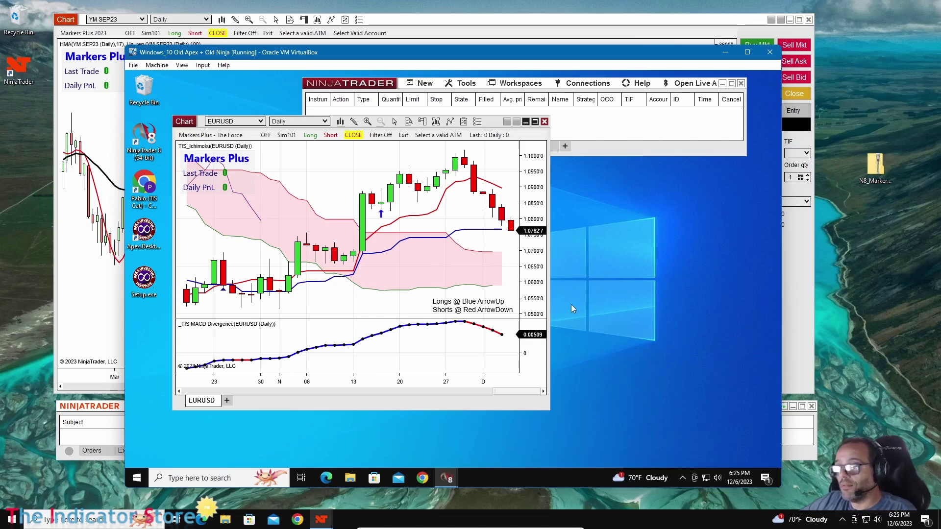
Import N8_Markers_Plus_2020_08_18.zip again as a NinjaScript add-on after the assembly removal
click(590, 136)
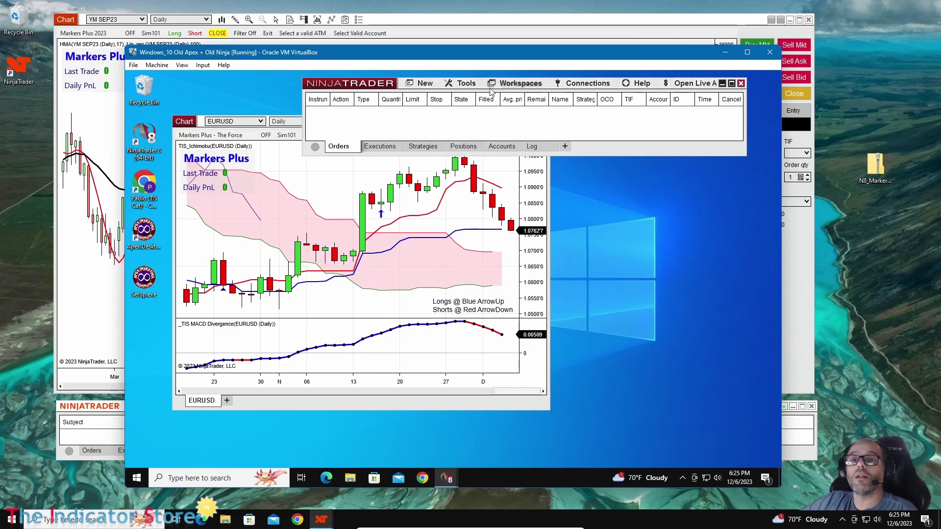
click(463, 85)
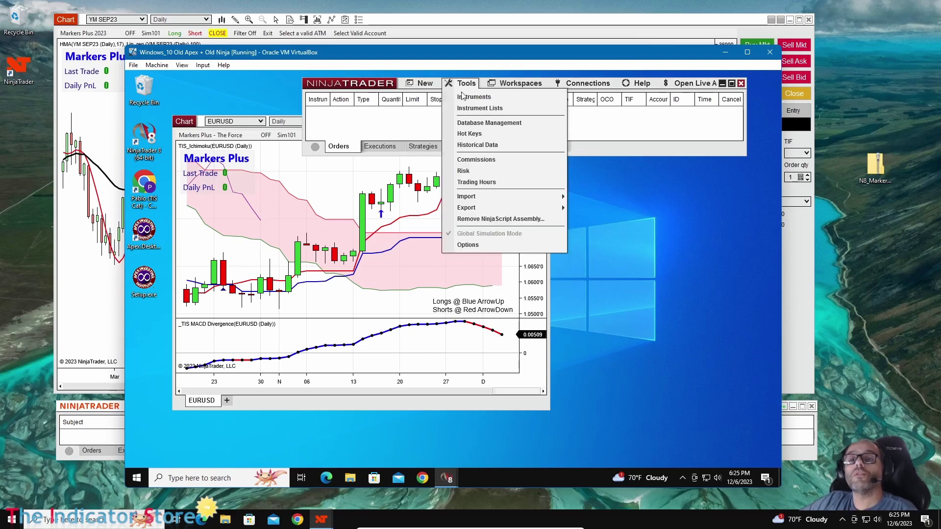
mouse_move(473, 201)
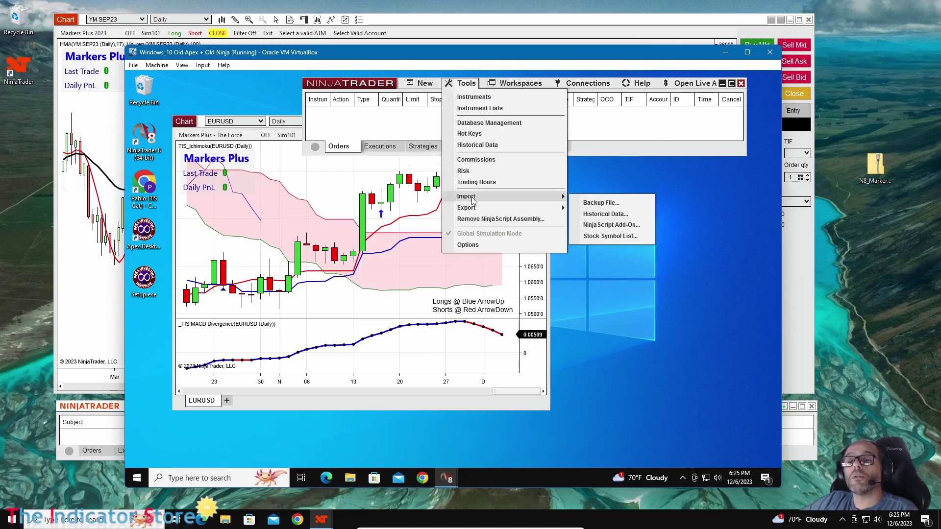
click(611, 225)
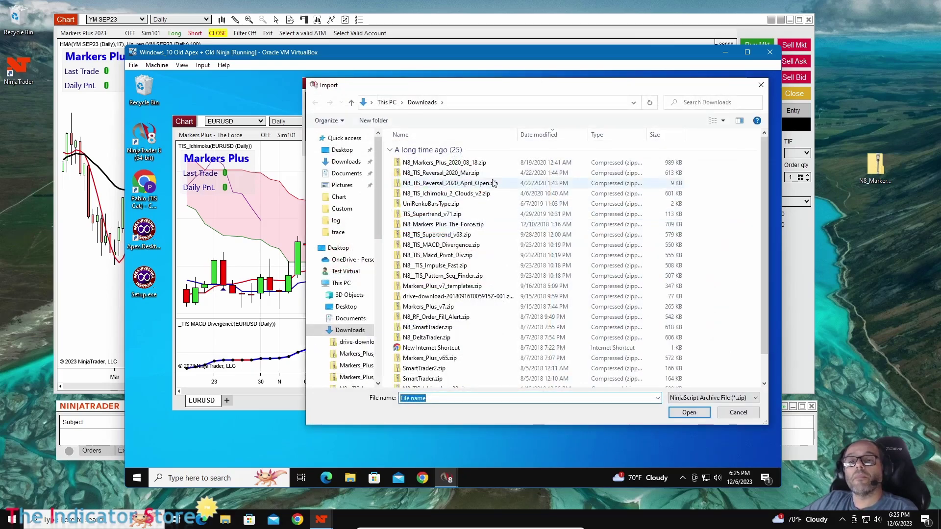
double_click(469, 165)
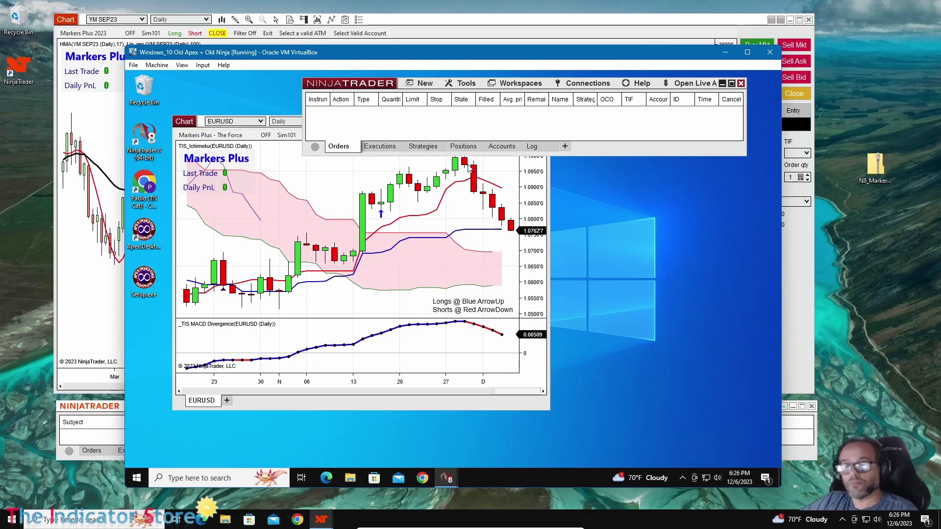
click(522, 288)
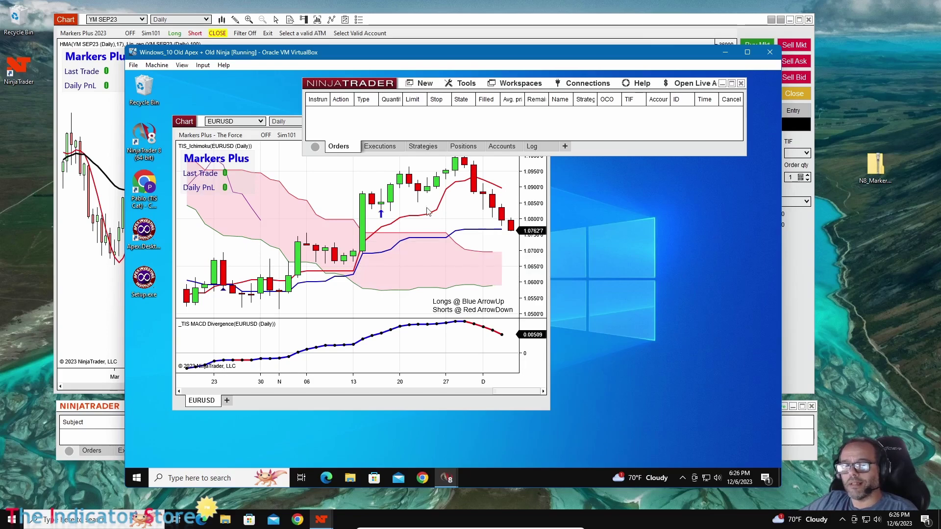
Minimize the virtual machine and restart the host's NinjaTrader, saving the workspace 'Untitled 2' on exit
click(725, 52)
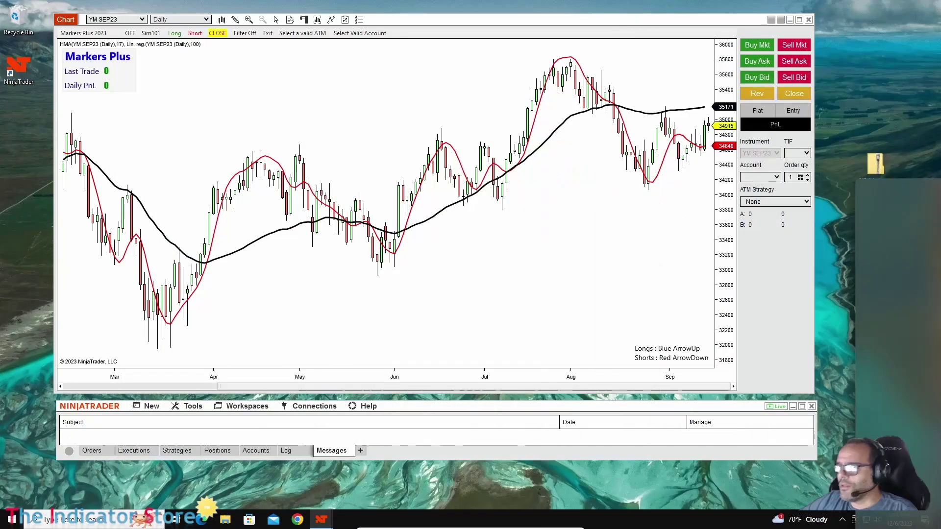
click(812, 407)
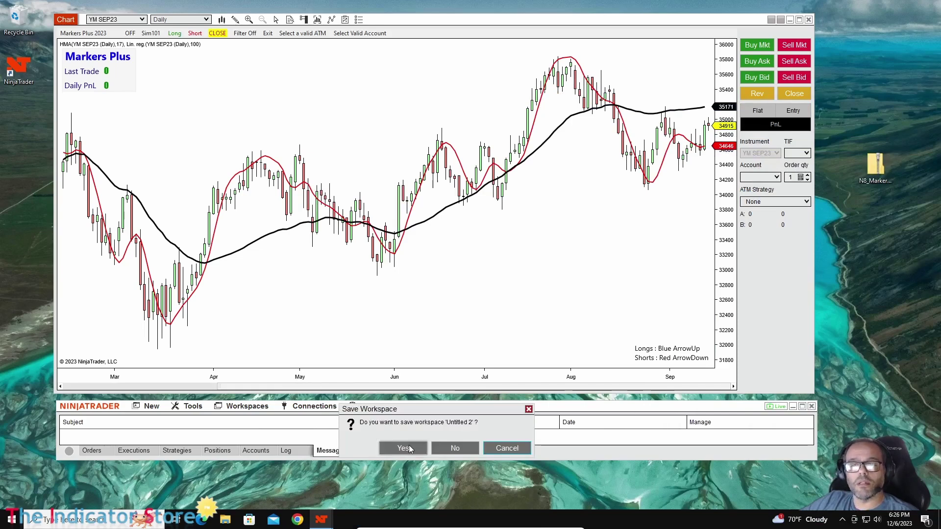
click(404, 448)
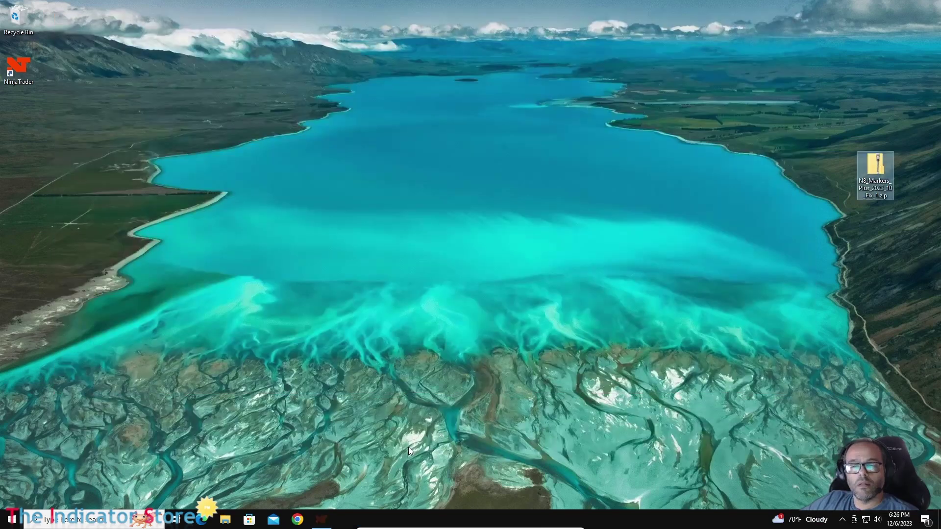
double_click(31, 71)
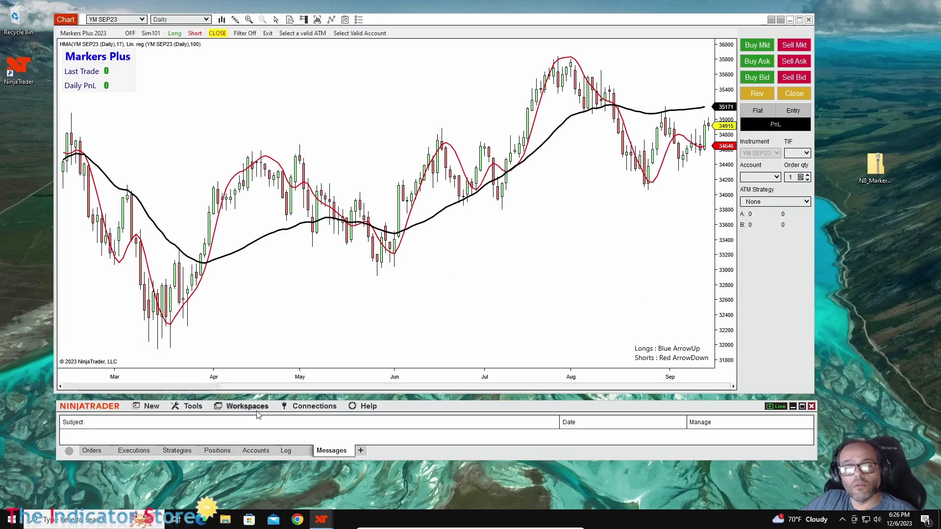
Remove the N8_Markers_Plus_2023_10_Fix_1 NinjaScript assembly from the host's NinjaTrader installation
click(189, 407)
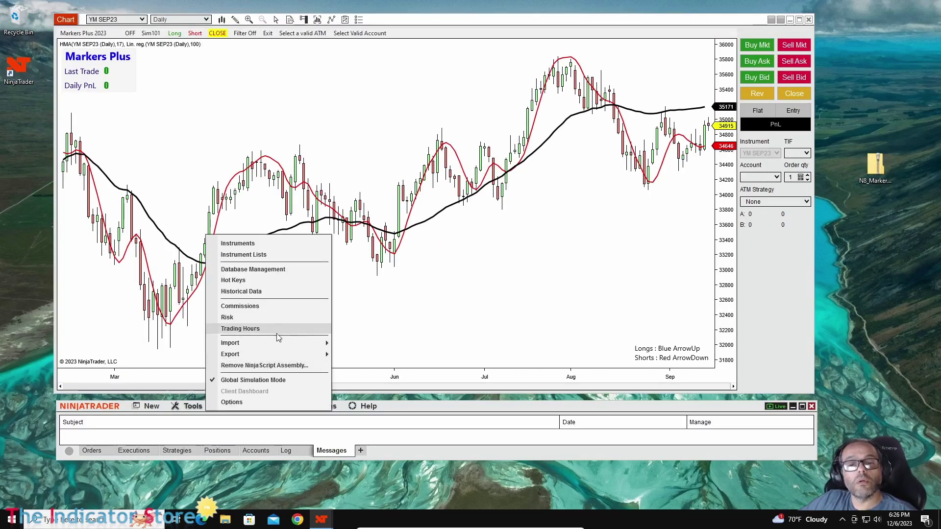
click(265, 368)
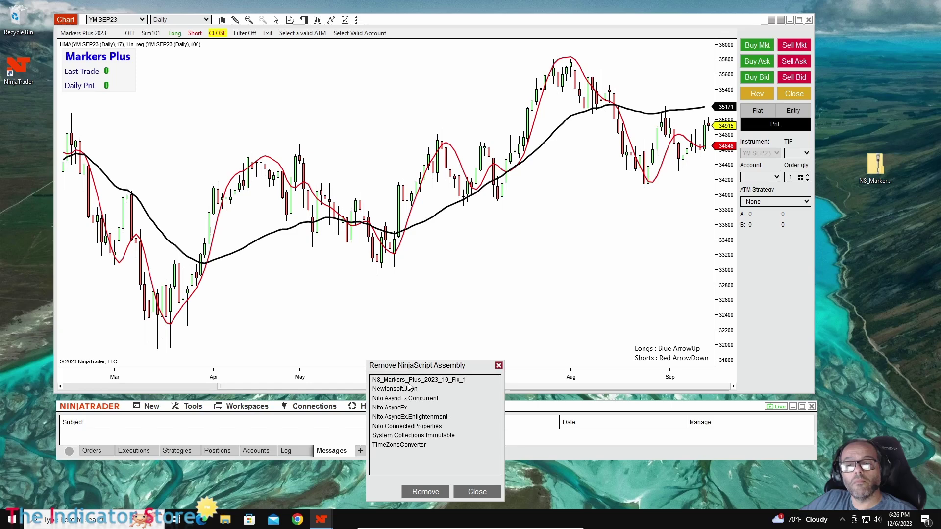
click(407, 381)
click(425, 492)
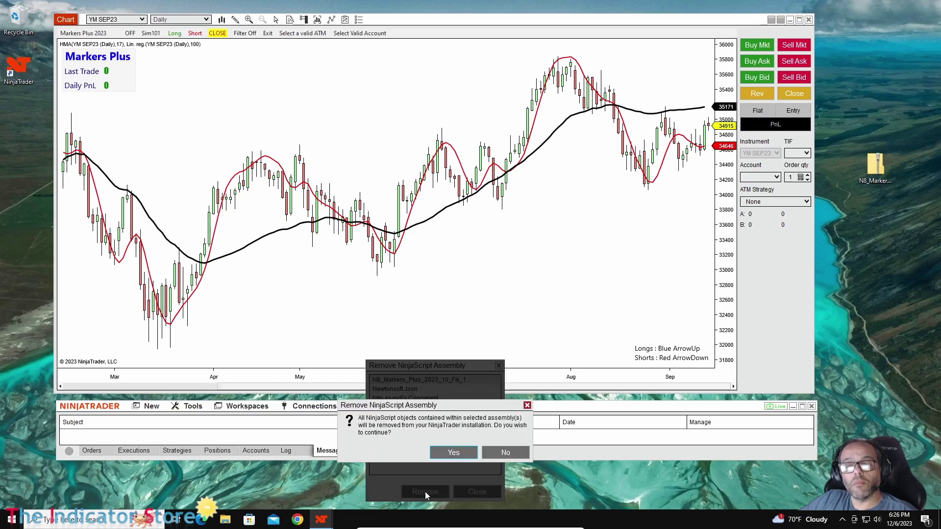
click(455, 453)
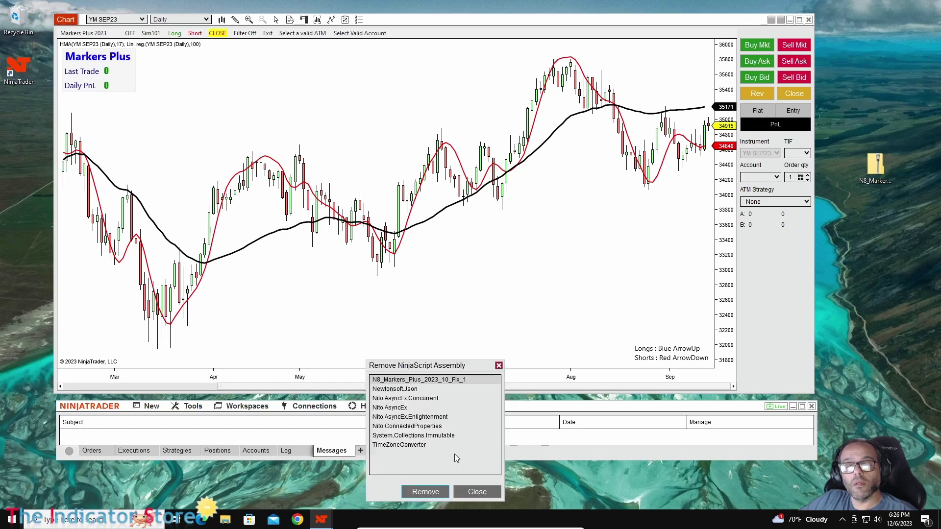
click(477, 492)
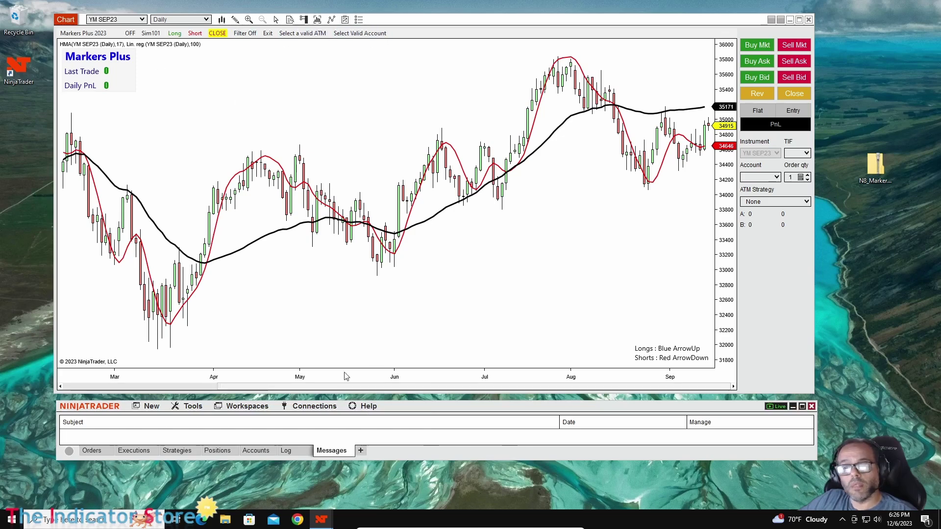
Import N8_Markers_Plus_2023_10_Fix_1.zip from the Desktop as a NinjaScript add-on
click(191, 406)
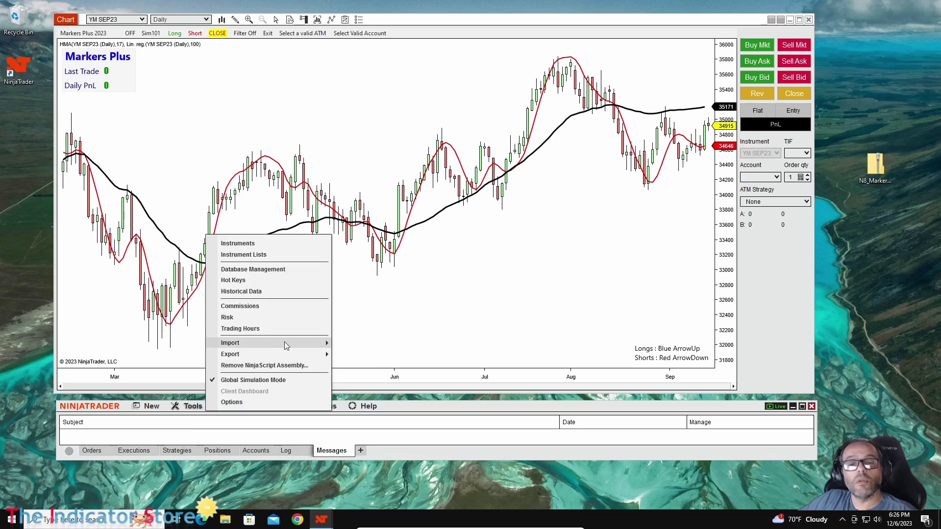
mouse_move(285, 345)
click(400, 373)
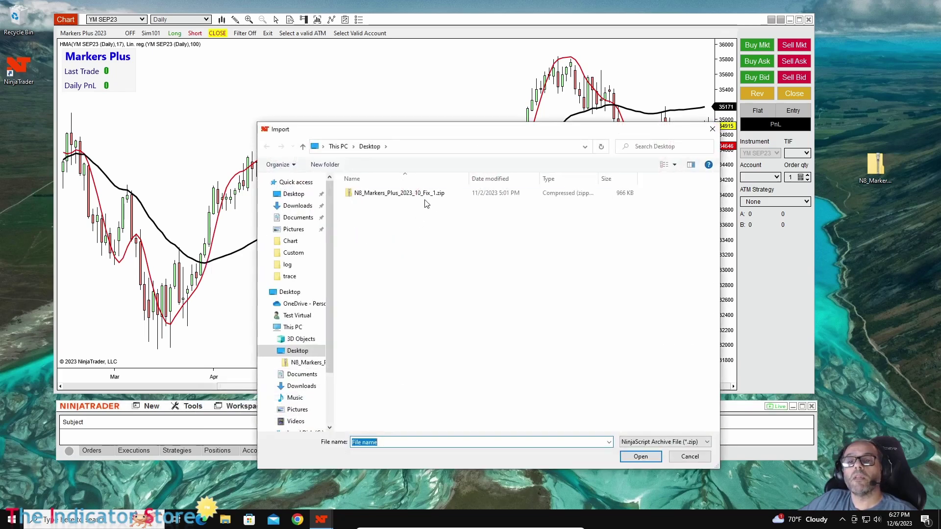
click(424, 194)
click(639, 457)
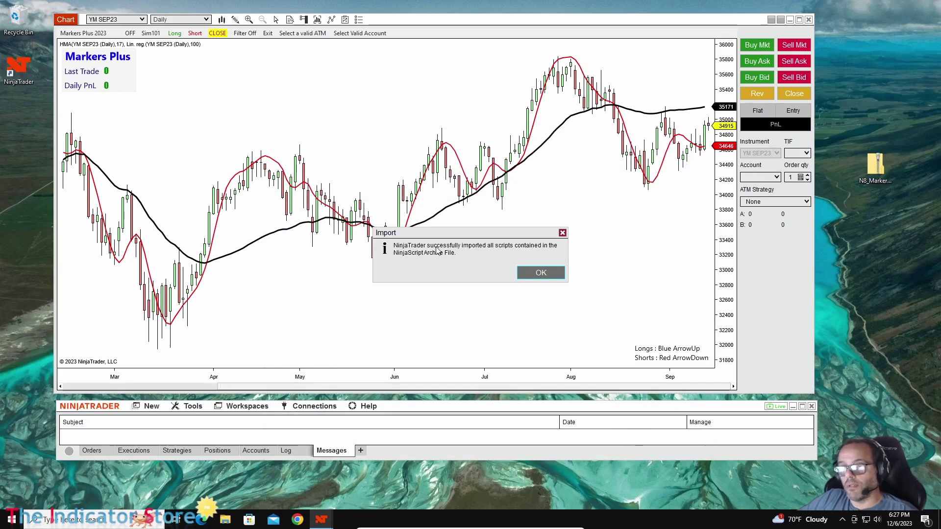
click(541, 273)
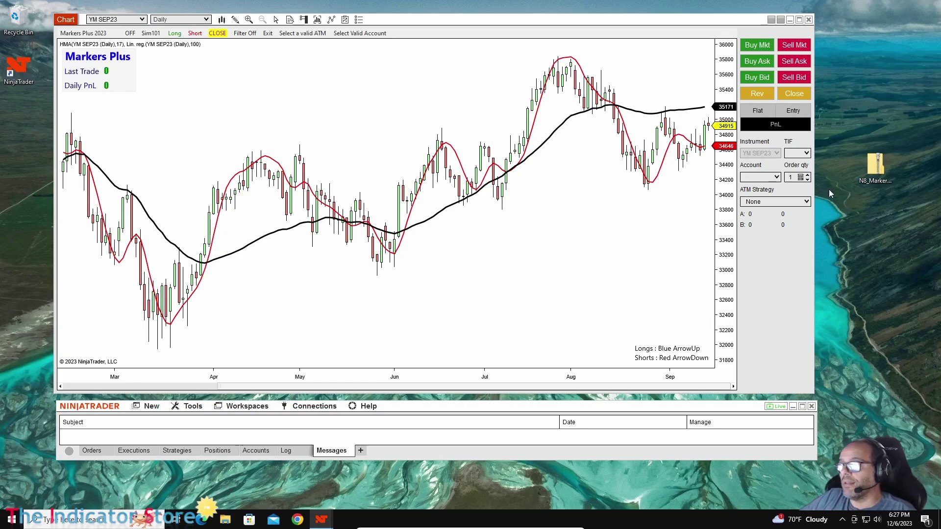
drag(940, 180, 940, 224)
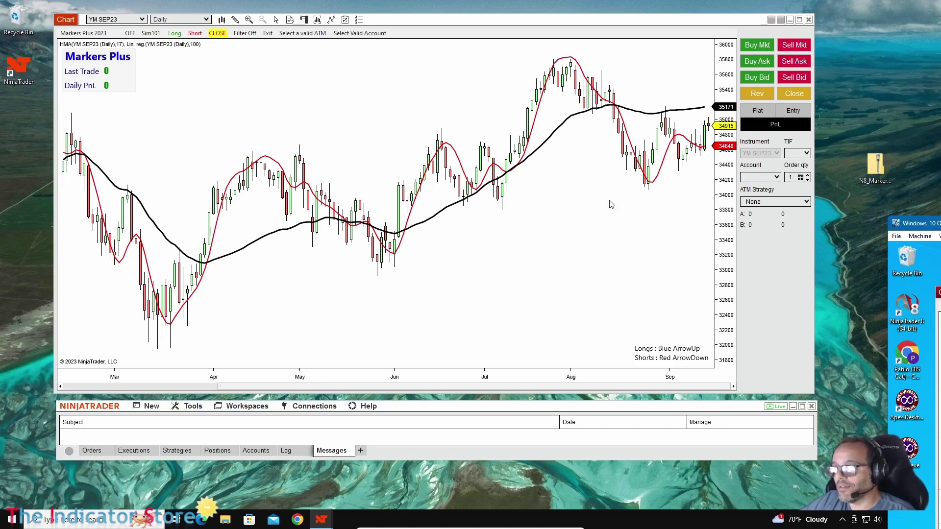
click(478, 319)
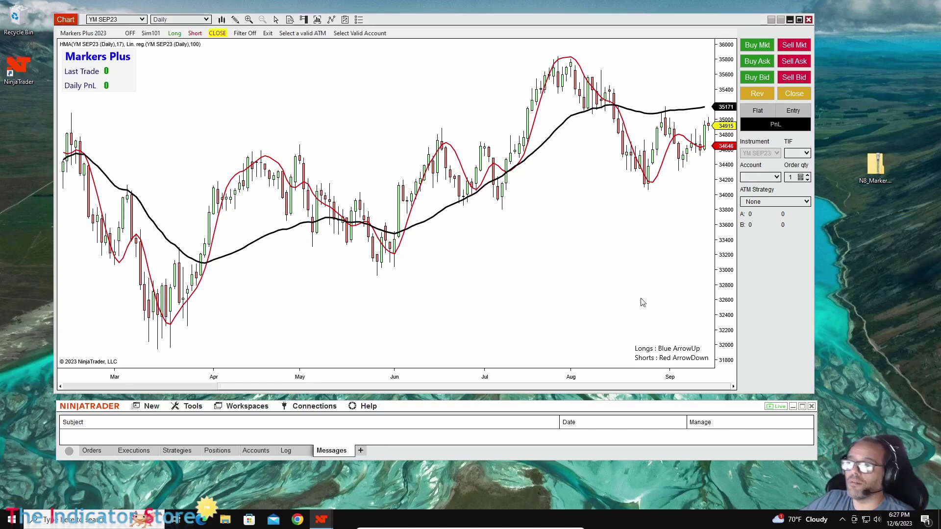